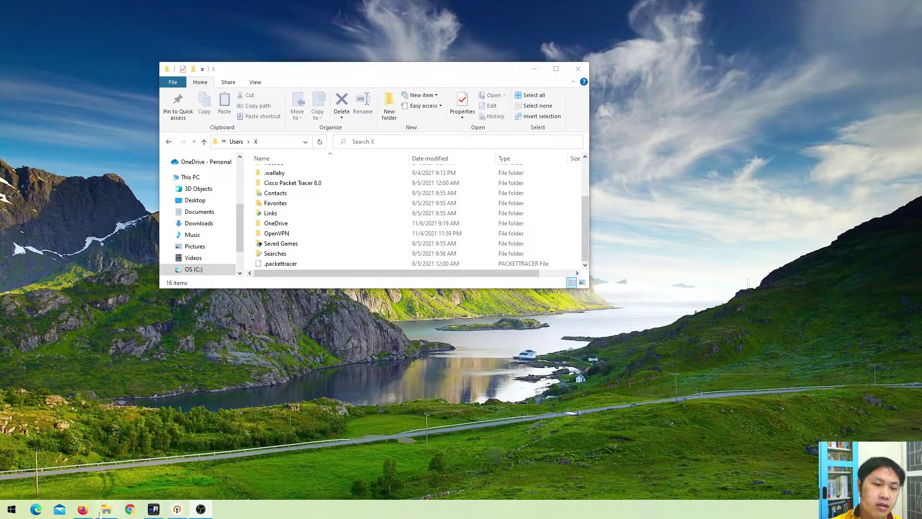
Switch to the Firefox window showing the UniFi Network dashboard, in front of File Explorer
mouse_move(84, 512)
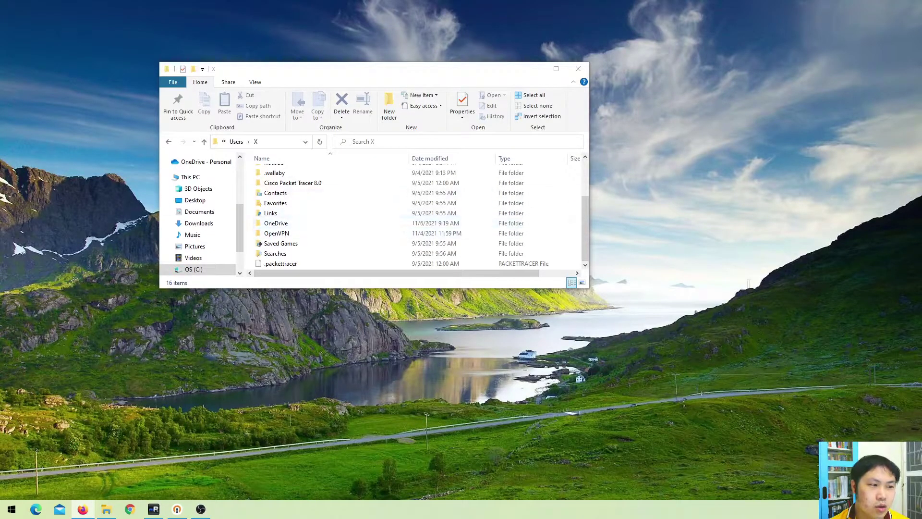
key("alt+Tab")
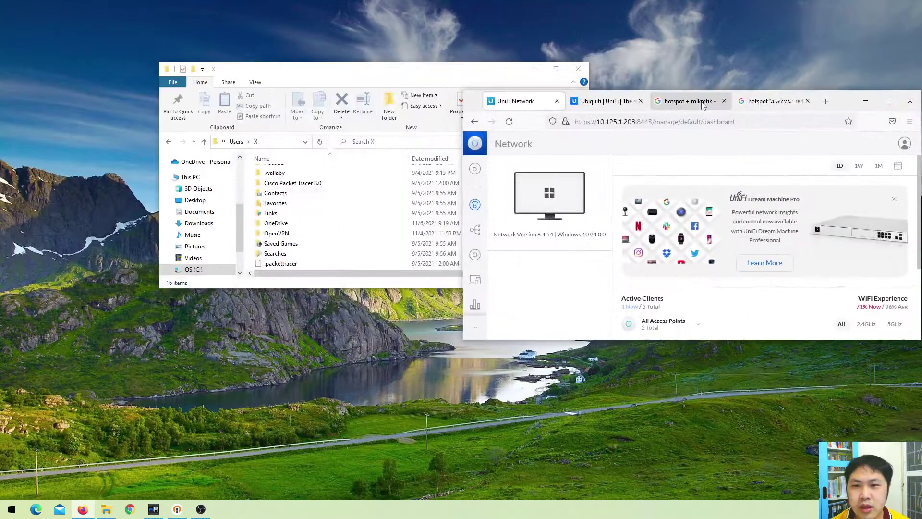
Close both Google search tabs and maximize the Firefox window
left_click(690, 101)
left_click(792, 106)
left_click(724, 101)
left_click(724, 101)
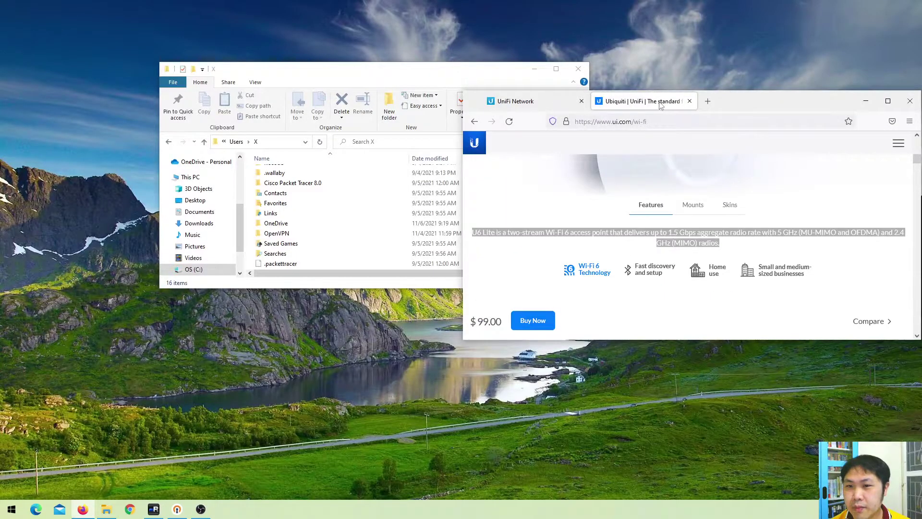
double_click(758, 103)
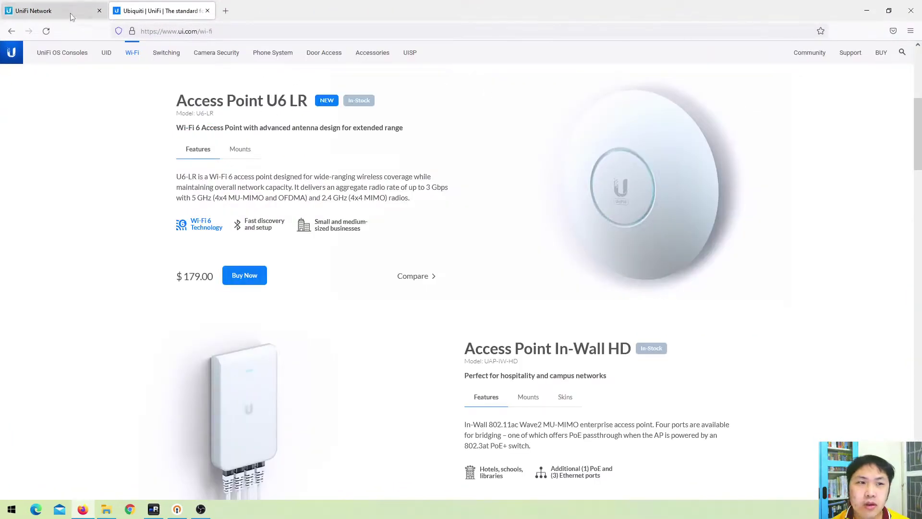
Scroll the ui.com Wi-Fi compare table, then return to the UniFi Network dashboard's site list
scroll(288, 130, "down", 5)
scroll(285, 132, "down", 15)
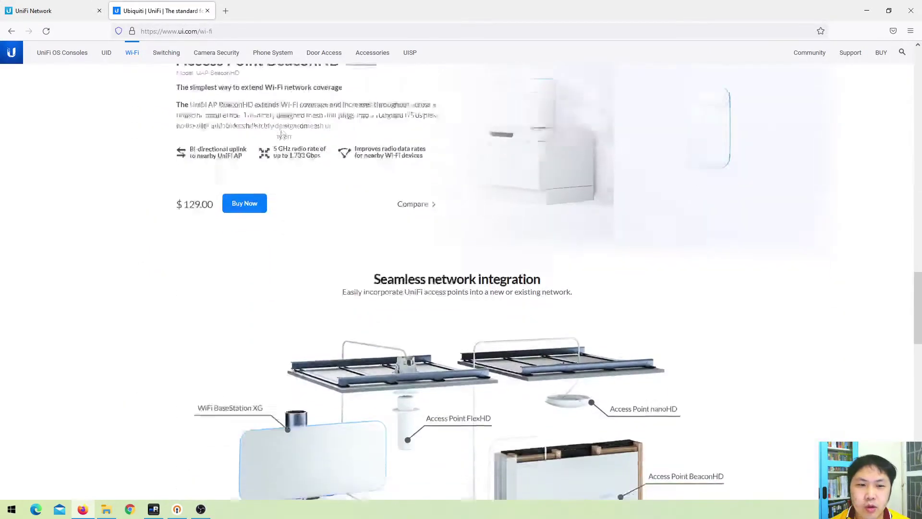
scroll(282, 135, "up", 5)
left_click(43, 14)
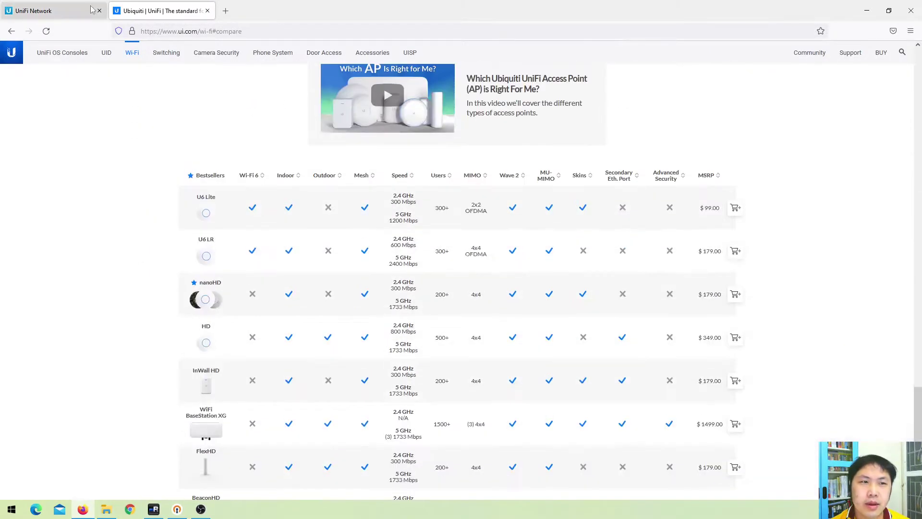
left_click(10, 79)
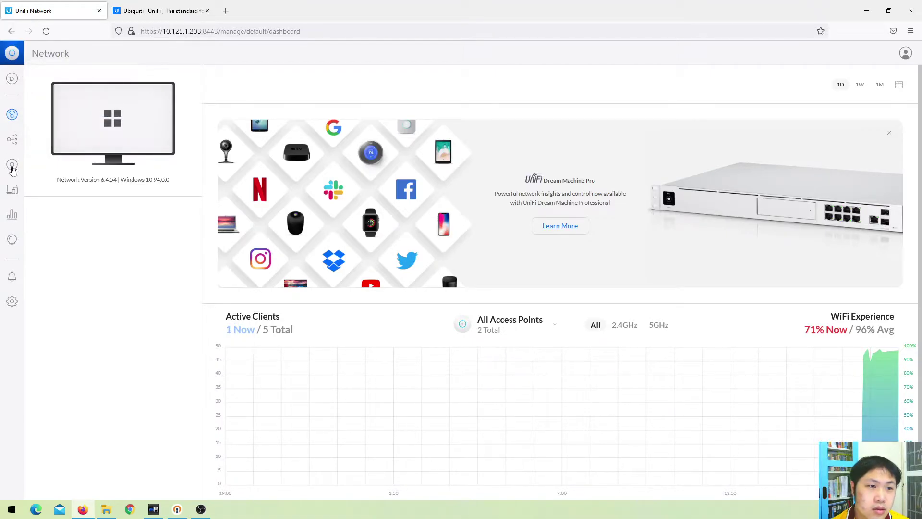
Open the UniFi Devices list and view Hotspot 1's properties, selecting its model name
left_click(12, 164)
left_click(127, 139)
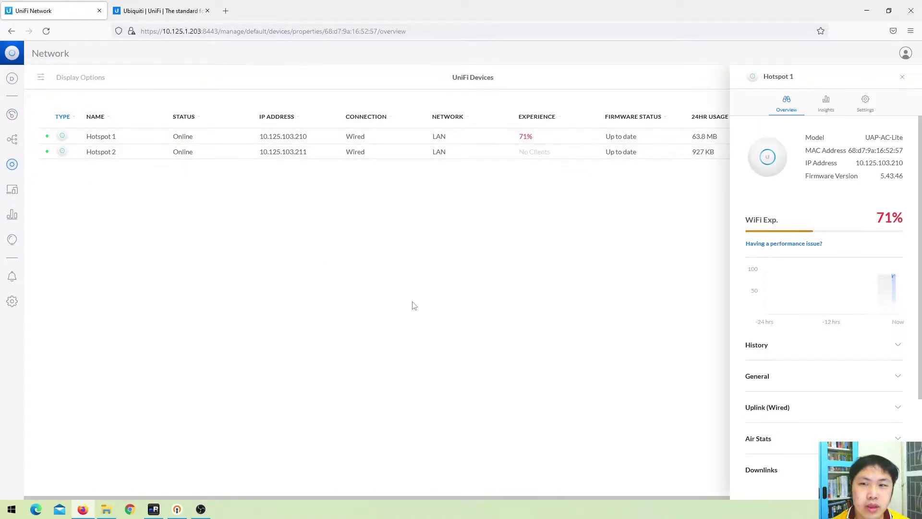
left_click_drag(869, 139, 908, 141)
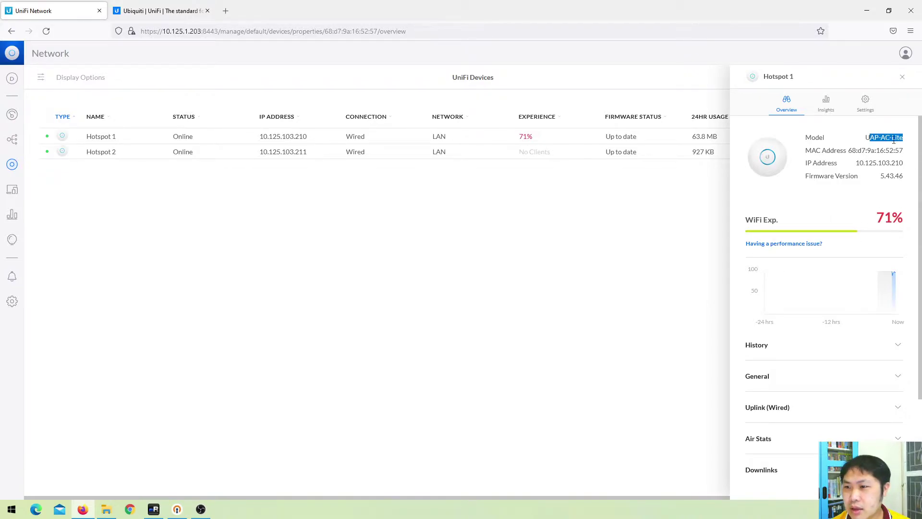
left_click(481, 151)
left_click(479, 138)
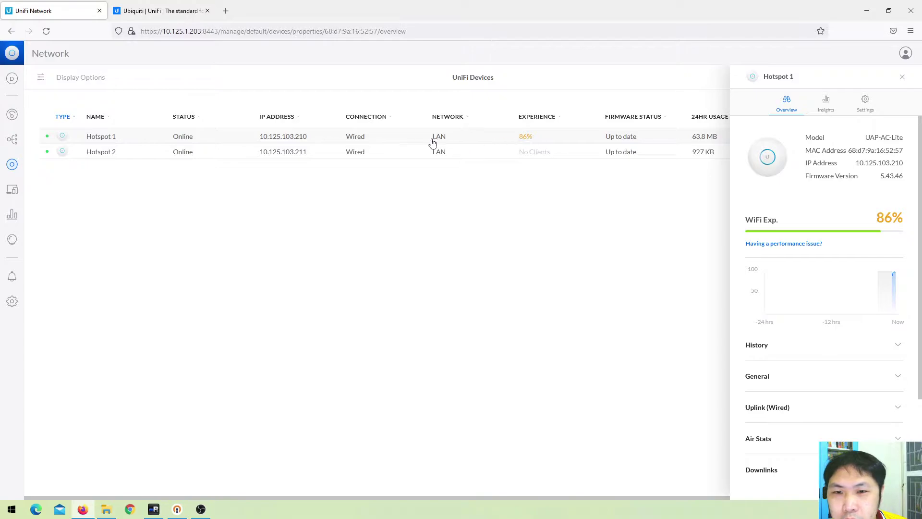
Show Hotspot 2's properties, selecting model UAP-AC-Lite and expanding its WLAN records
left_click(140, 155)
left_click_drag(865, 137, 901, 137)
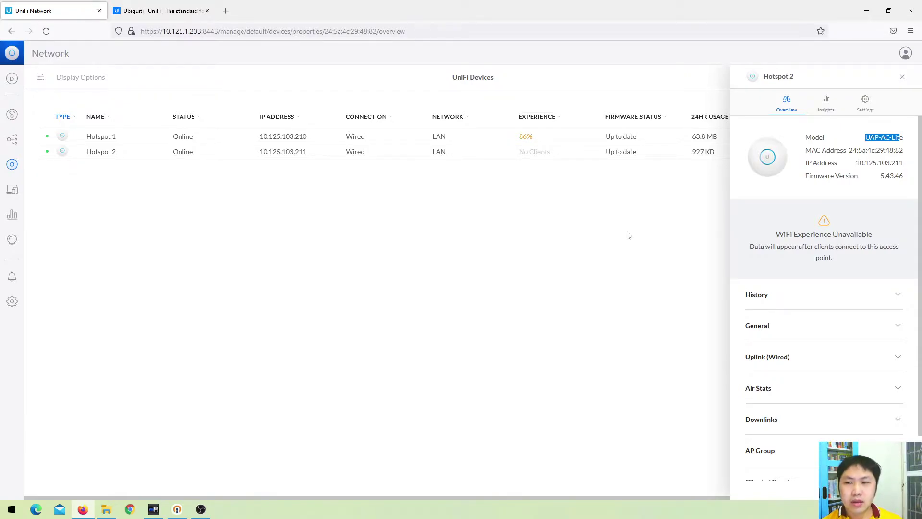
scroll(800, 461, "down", 2)
left_click(801, 463)
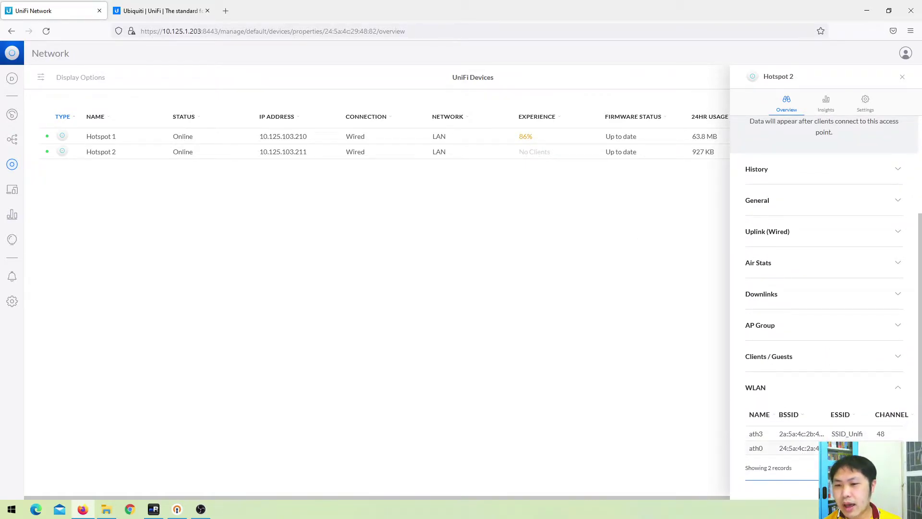
scroll(808, 399, "up", 5)
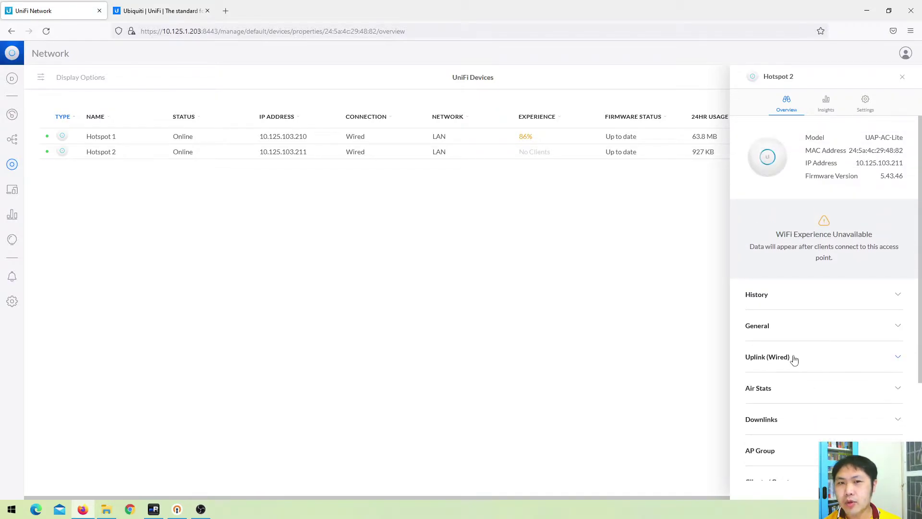
Open the SSID_Unifi WiFi network and browse its advanced options
left_click(12, 301)
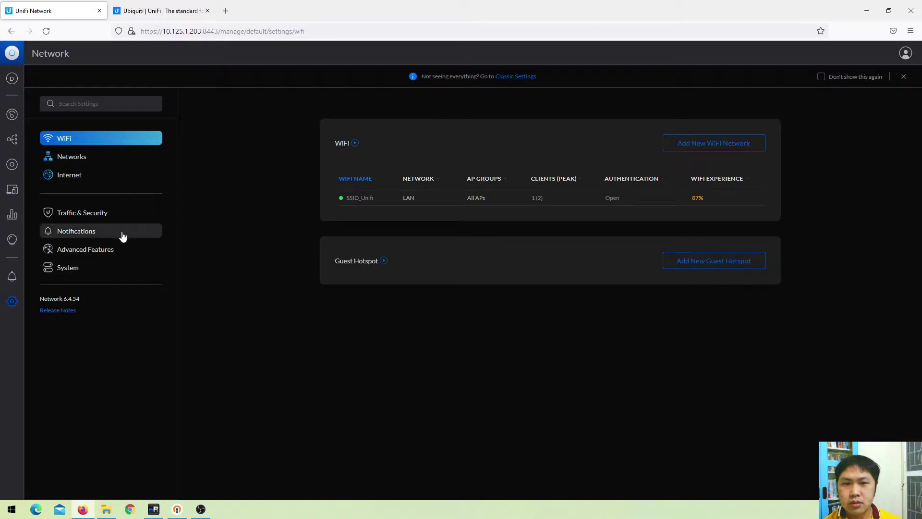
left_click(358, 201)
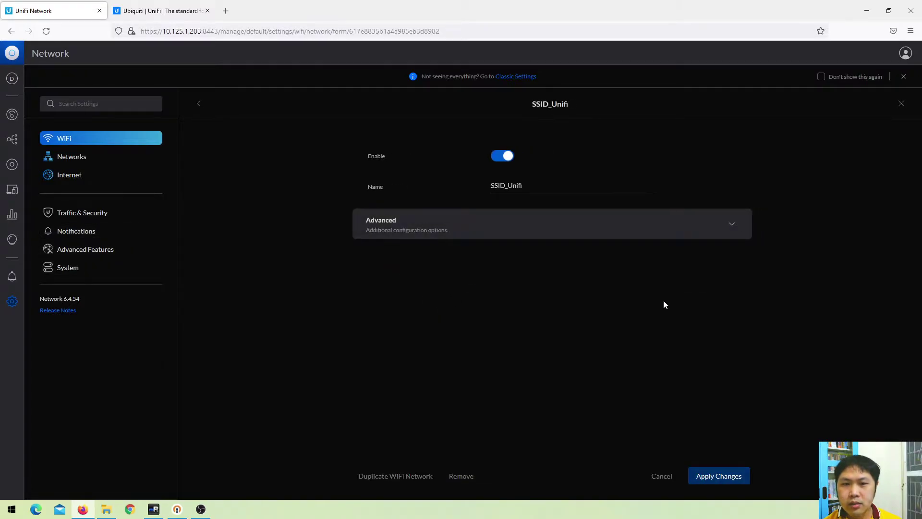
left_click(531, 228)
scroll(550, 319, "down", 6)
scroll(549, 321, "up", 4)
scroll(451, 240, "down", 3)
scroll(502, 243, "up", 4)
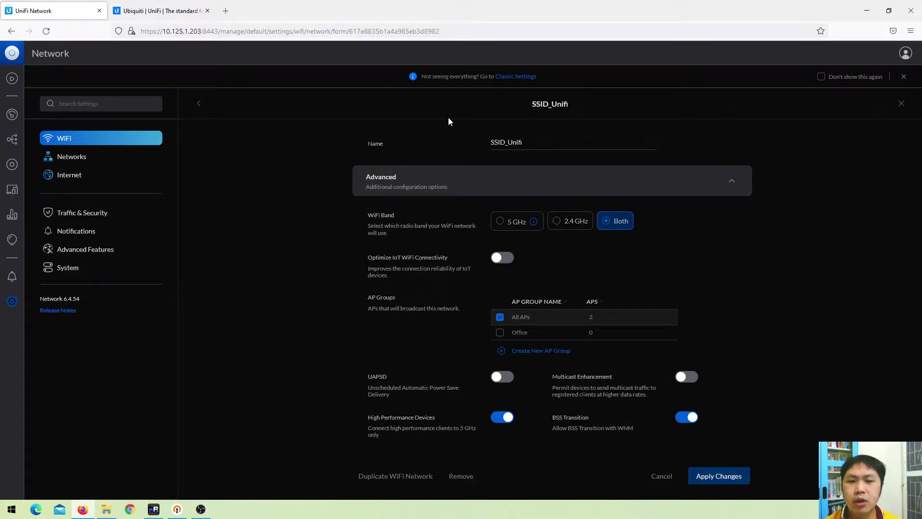
scroll(624, 269, "down", 4)
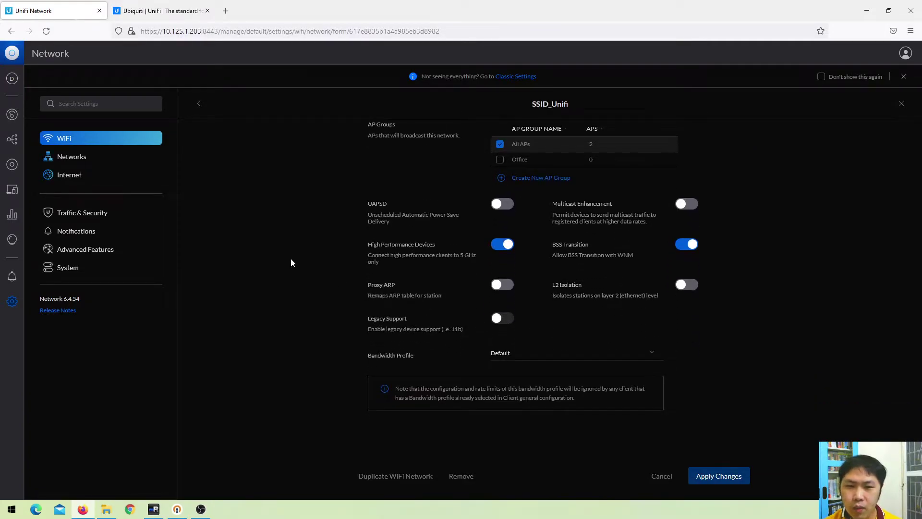
left_click(92, 145)
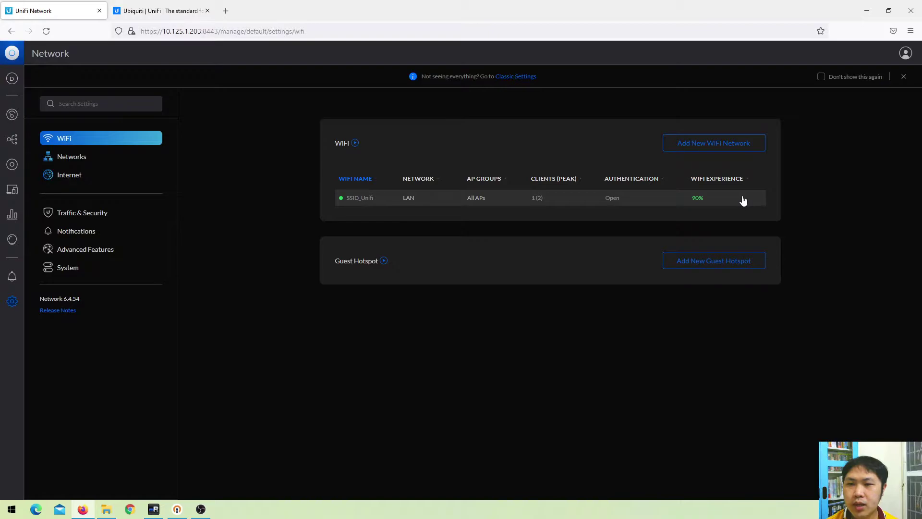
Reopen SSID_Unifi's advanced and security settings, then go to the classic System settings page
left_click(372, 201)
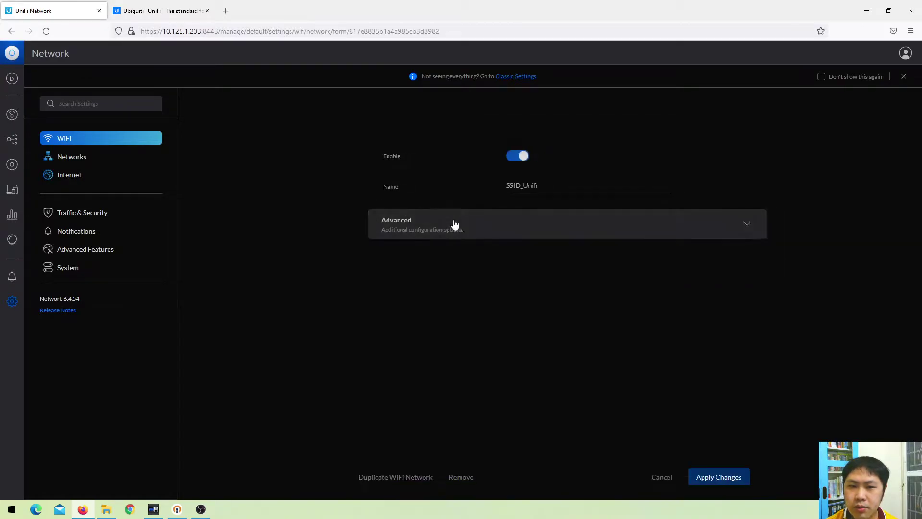
left_click(570, 226)
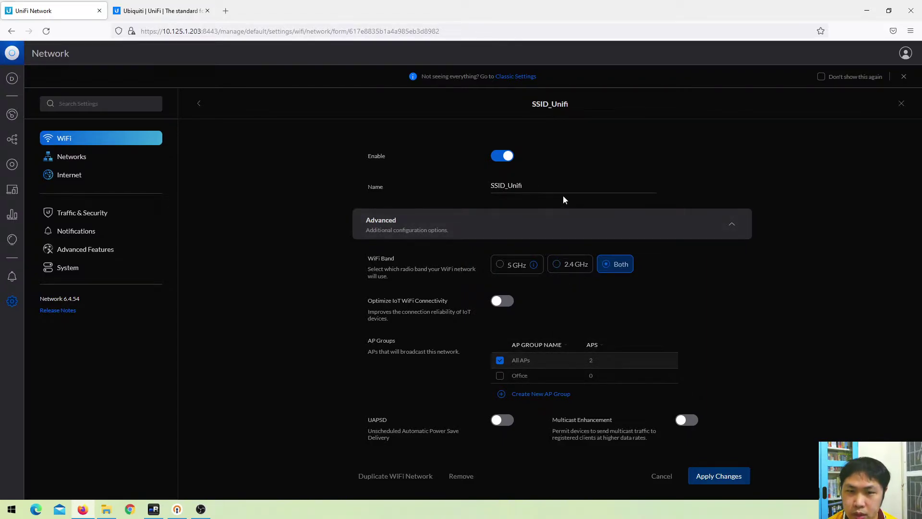
scroll(564, 336, "down", 10)
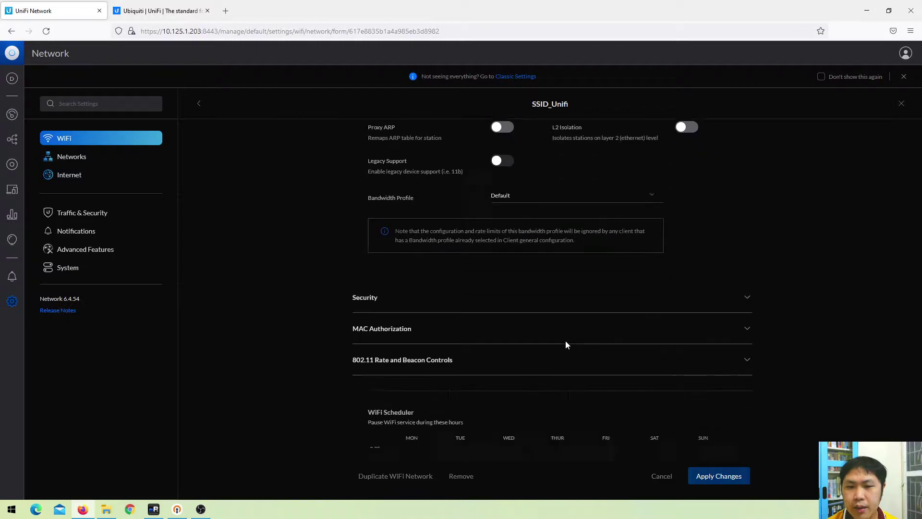
scroll(548, 344, "up", 5)
scroll(479, 370, "down", 4)
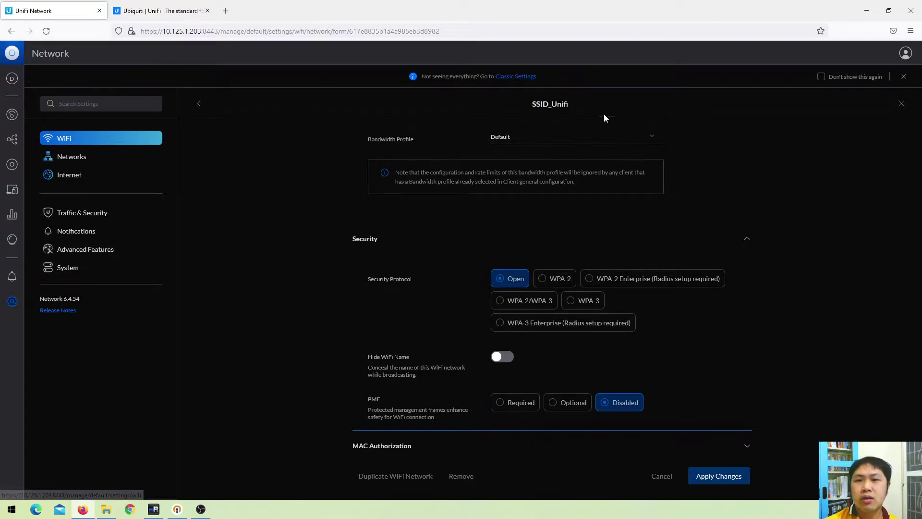
left_click(525, 77)
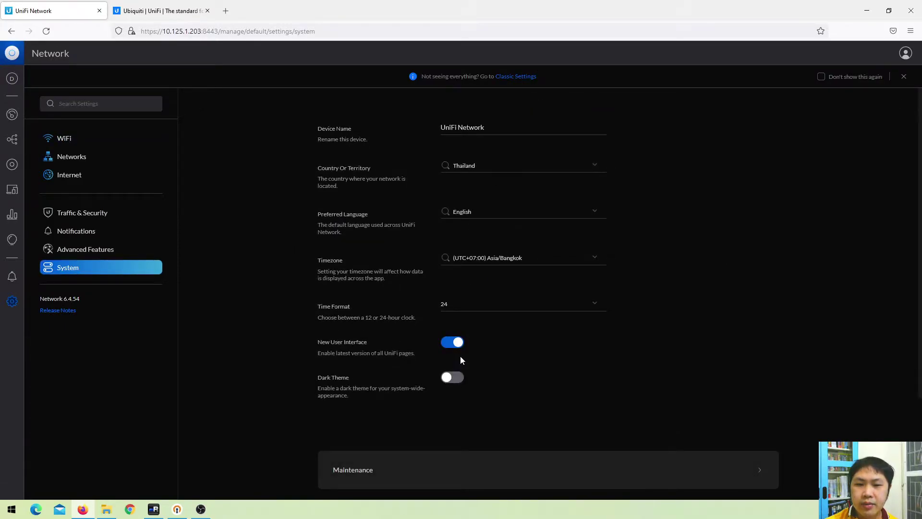
Turn off the New User Interface and open the SSID_Unifi wireless network for editing
left_click(458, 343)
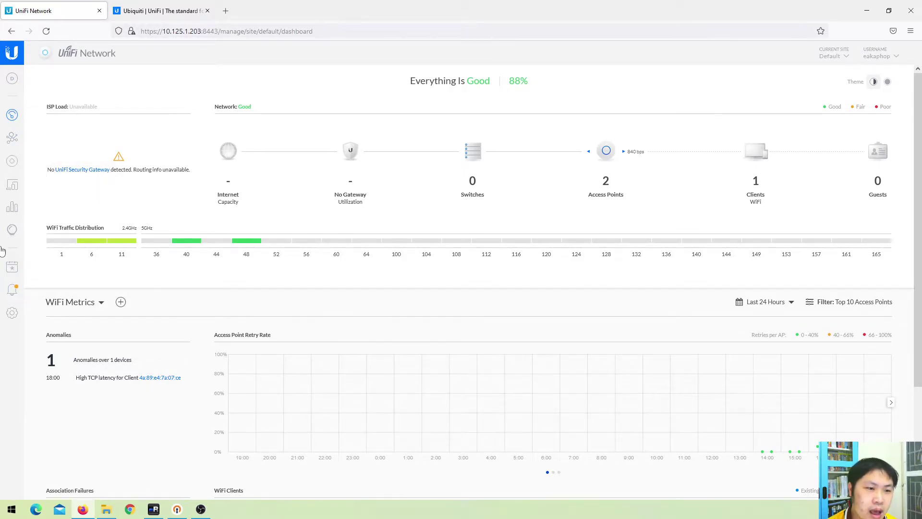
left_click(12, 312)
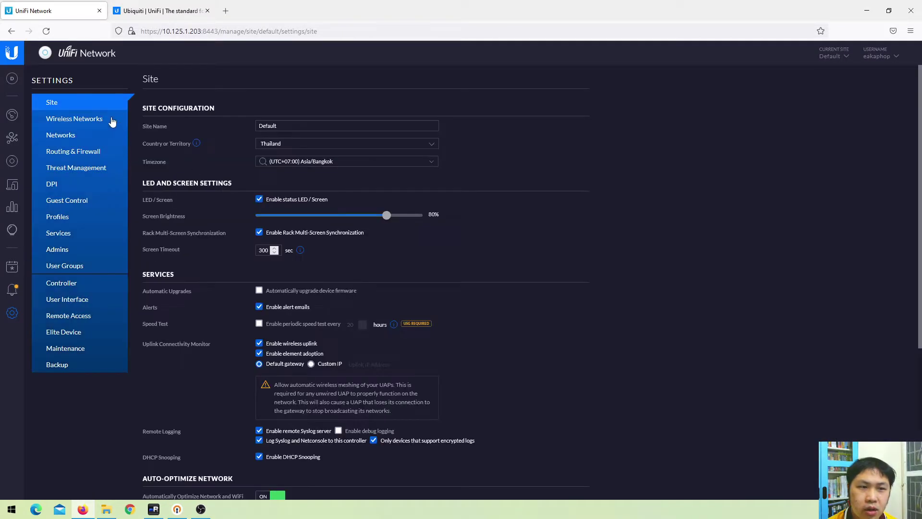
left_click(97, 128)
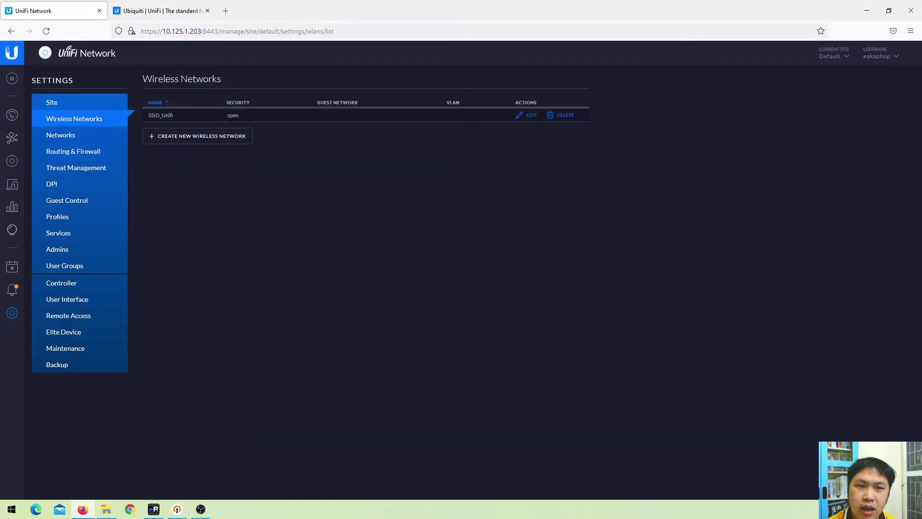
left_click(531, 118)
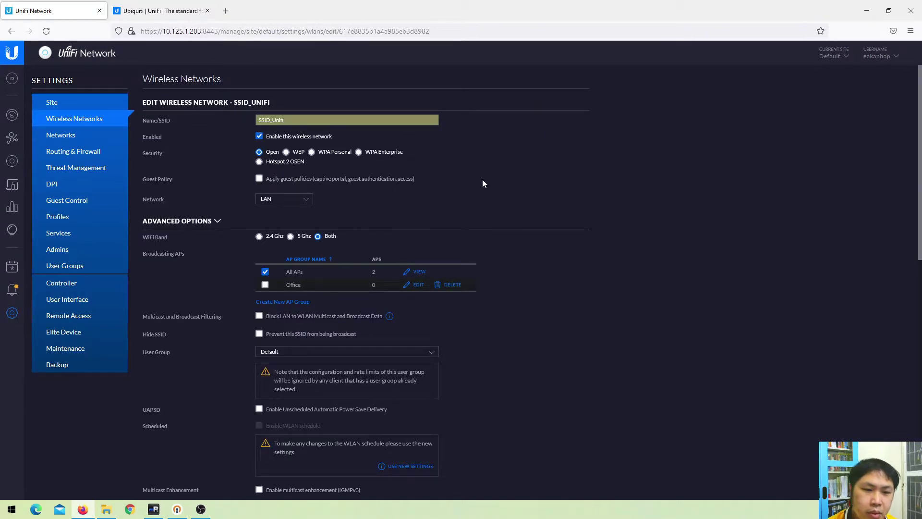
Turn on the New User Interface in User Interface settings and apply the change
left_click(14, 313)
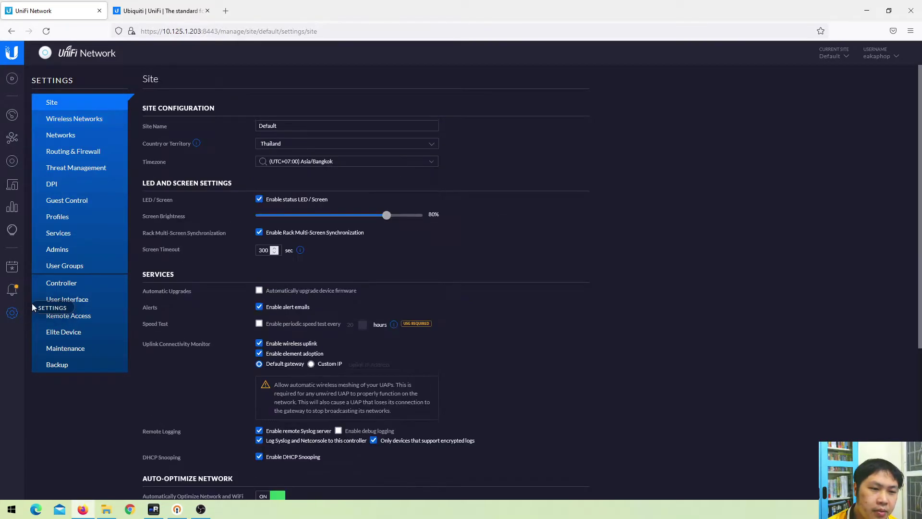
left_click(89, 303)
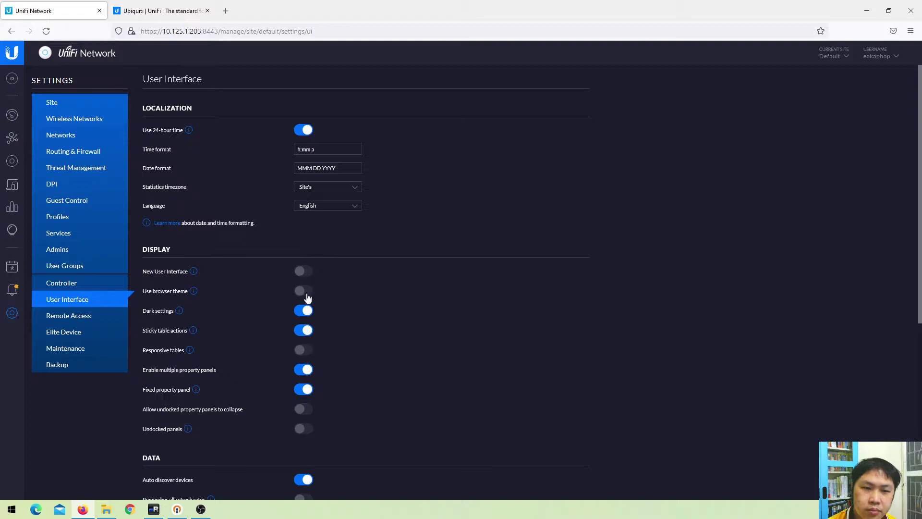
scroll(308, 402, "down", 4)
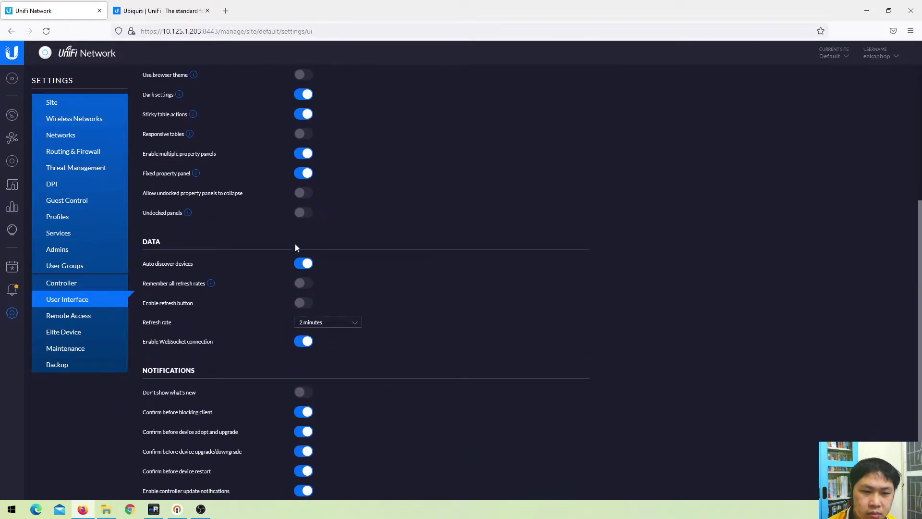
scroll(292, 220, "down", 2)
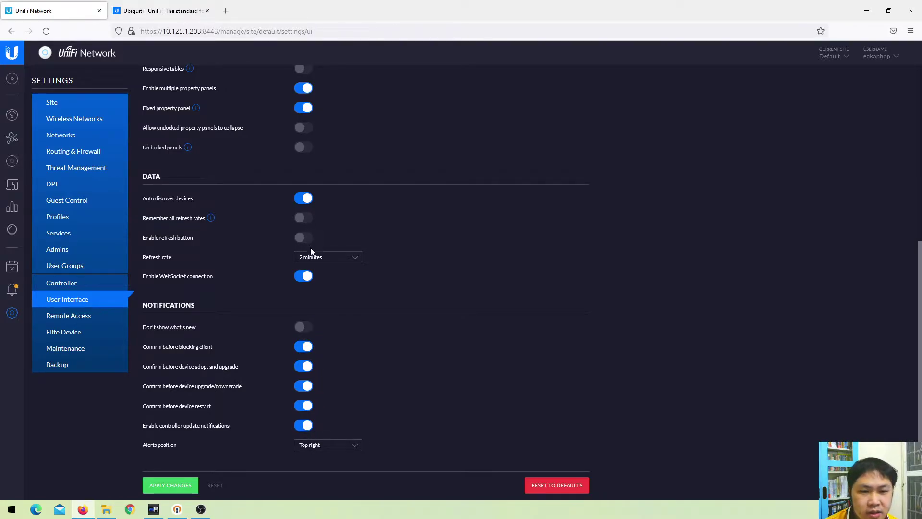
scroll(310, 248, "up", 1)
scroll(302, 186, "up", 1)
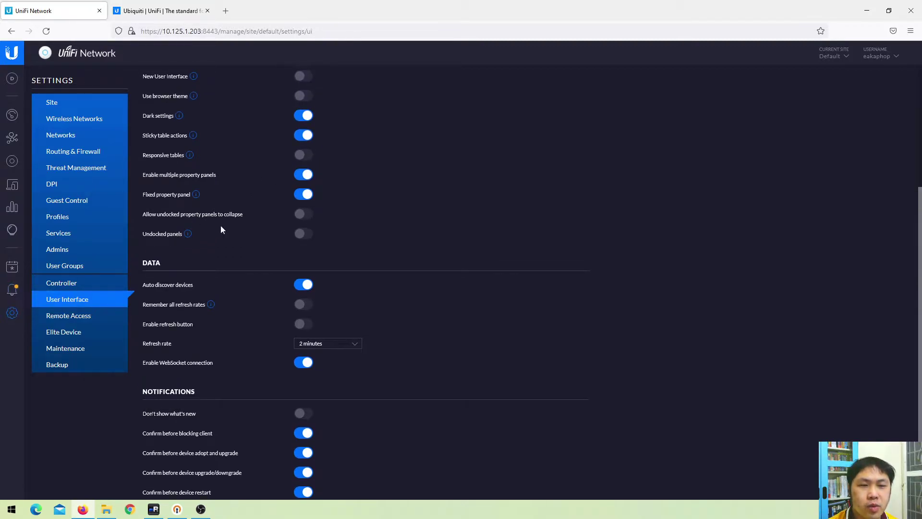
left_click(300, 76)
scroll(300, 192, "down", 2)
left_click(167, 486)
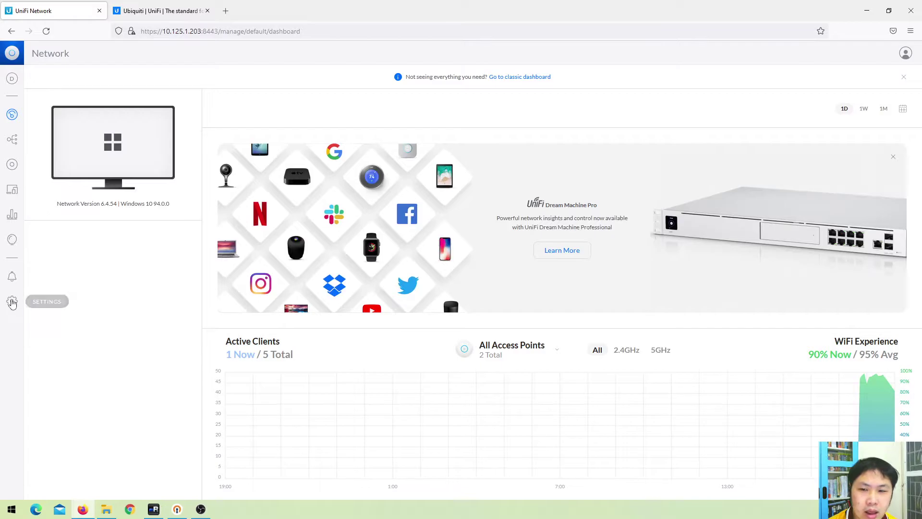
Open the new-interface settings, preview the Guest Hotspot video, and open then close the Add New Guest Hotspot form
left_click(12, 302)
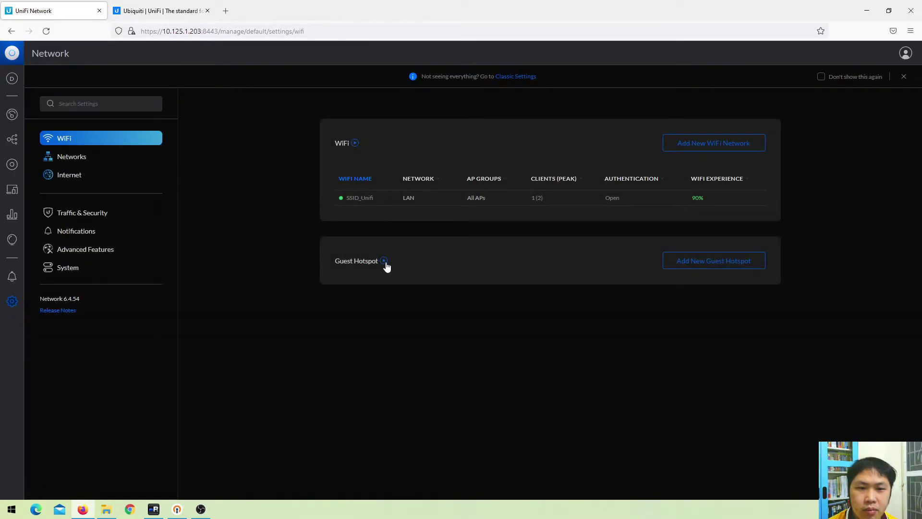
left_click(386, 262)
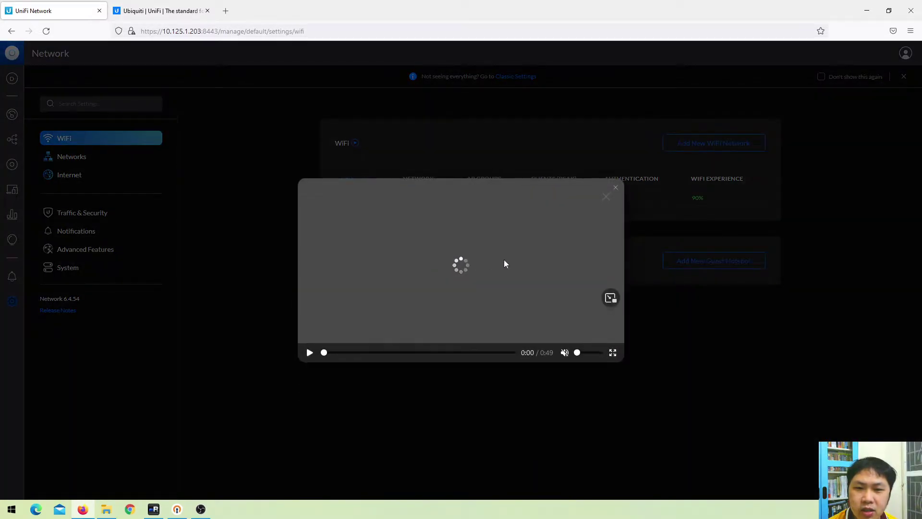
left_click(617, 192)
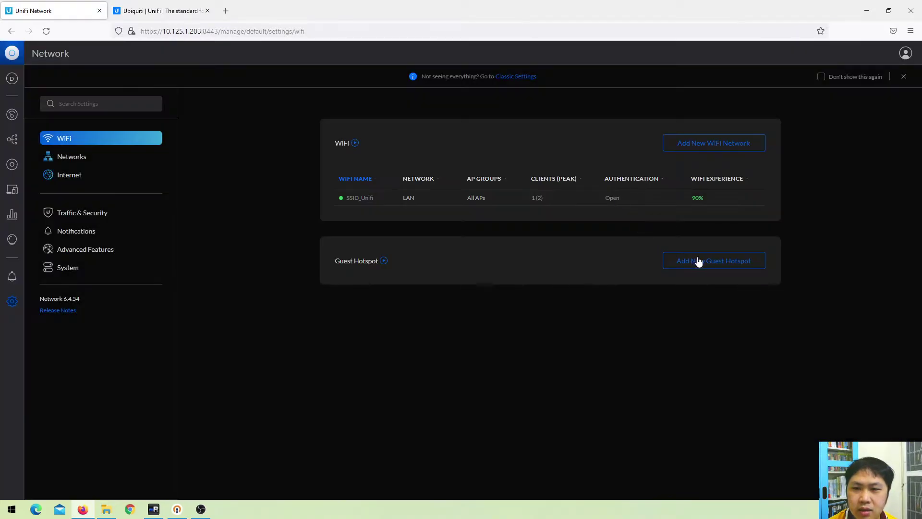
left_click(720, 263)
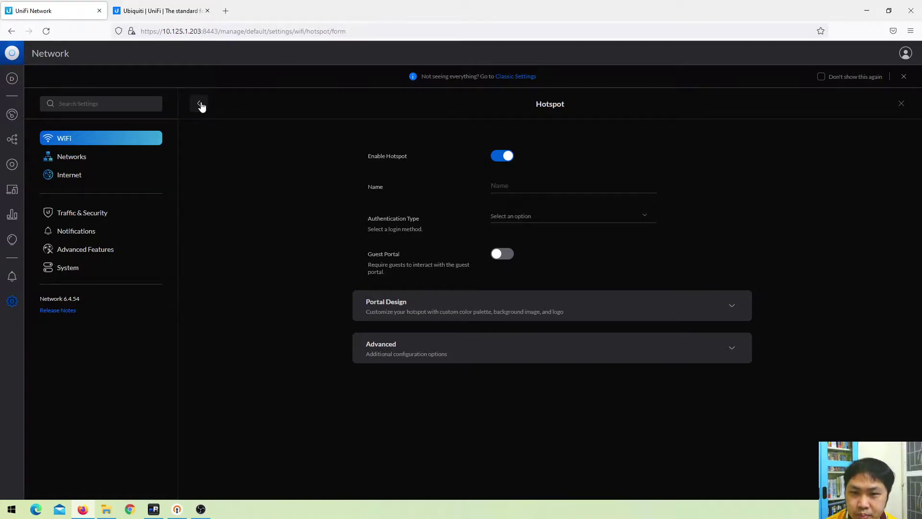
left_click(901, 103)
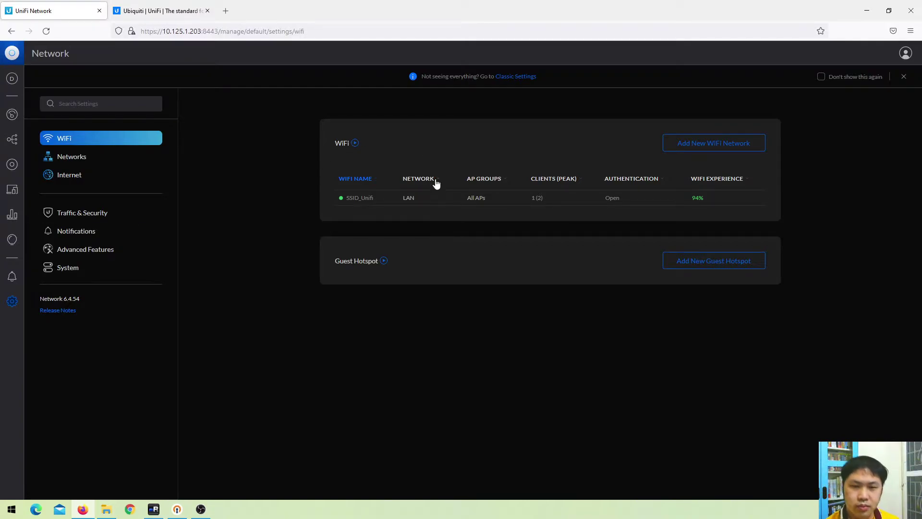
Replay the Guest Hotspot introduction video, skipping ahead to portal design, then close it
left_click(384, 262)
left_click_drag(408, 353, 443, 353)
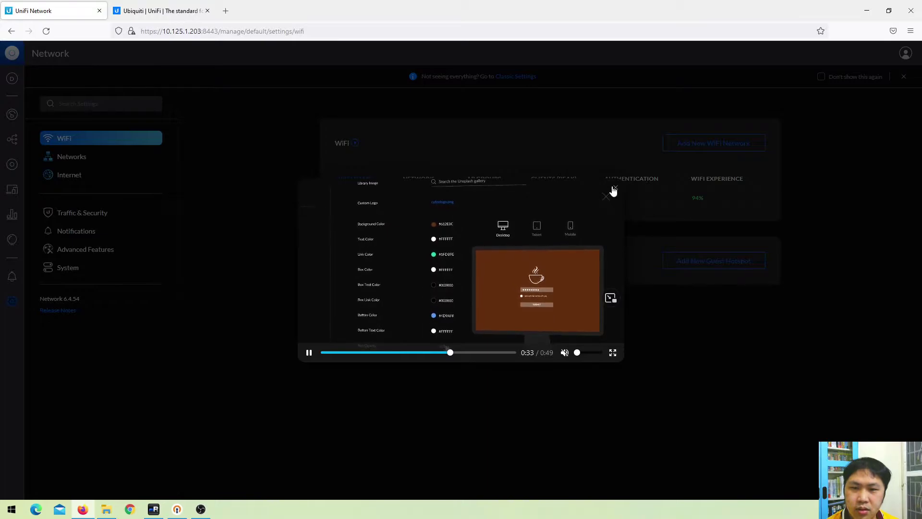
left_click(492, 354)
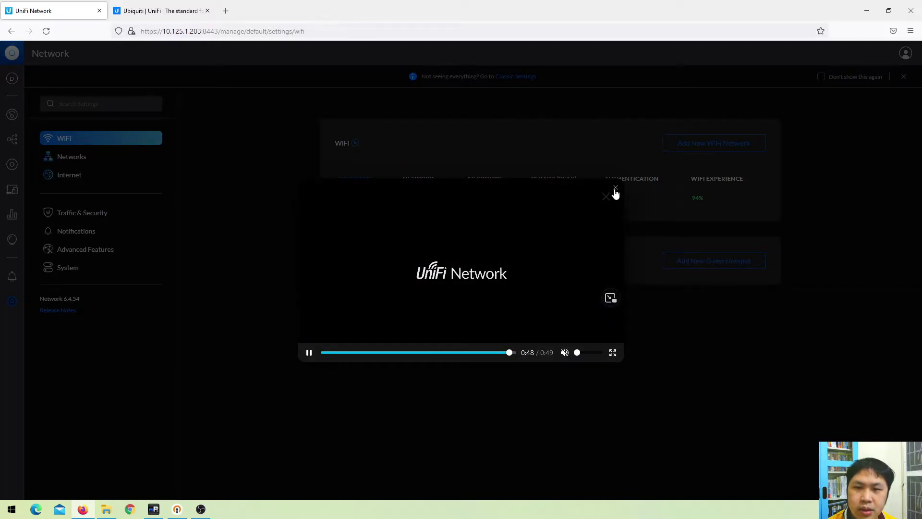
left_click(615, 189)
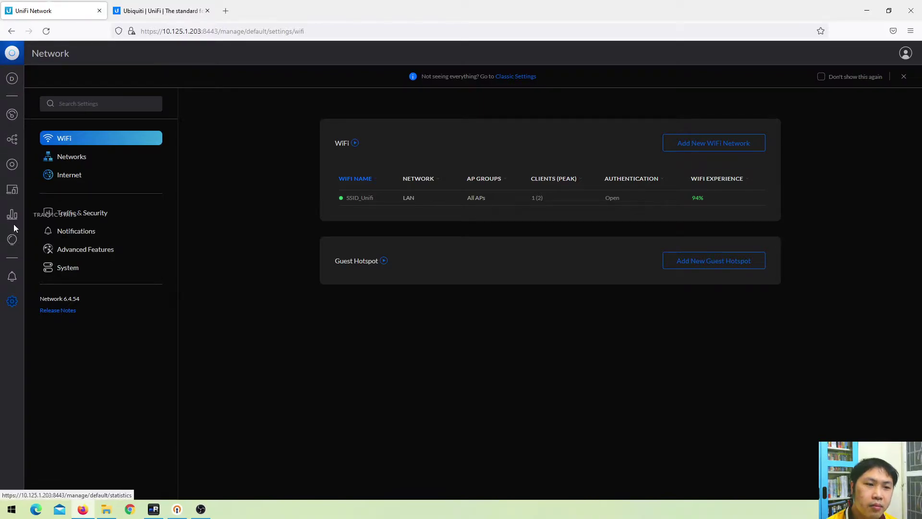
left_click(12, 165)
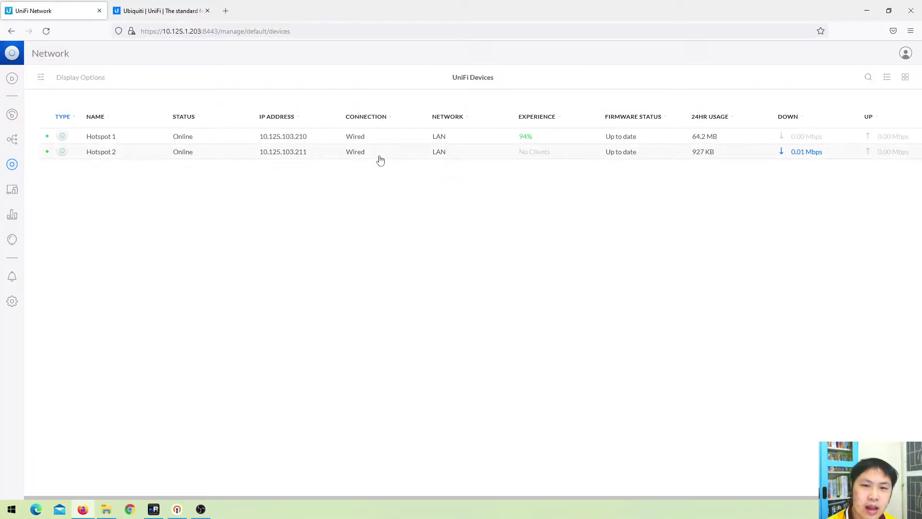
left_click(392, 143)
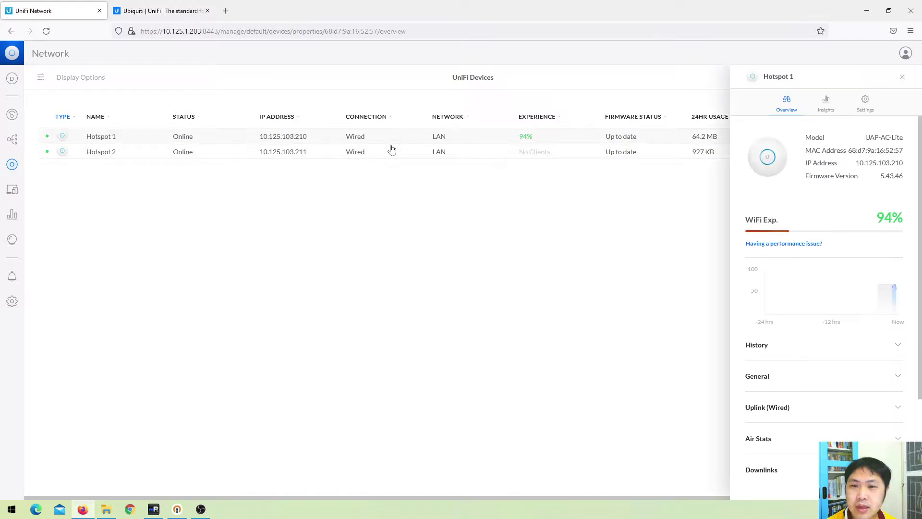
scroll(847, 322, "down", 2)
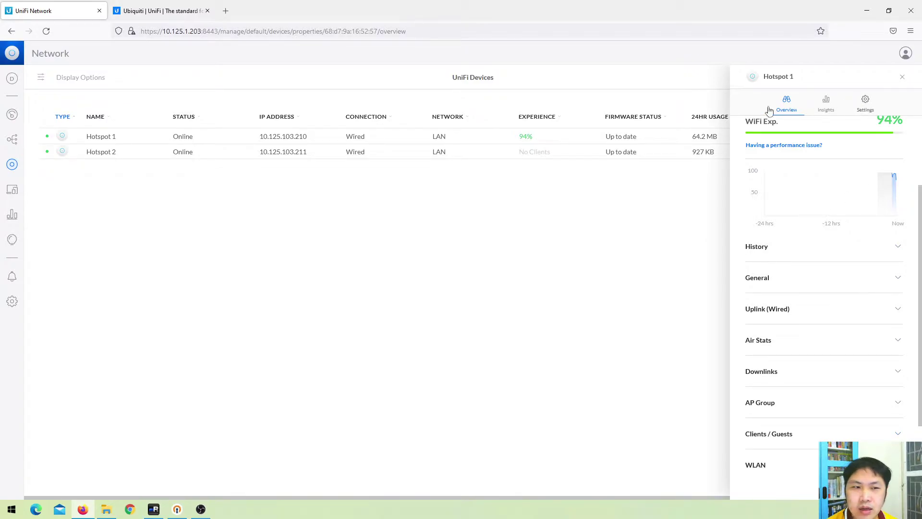
left_click(13, 301)
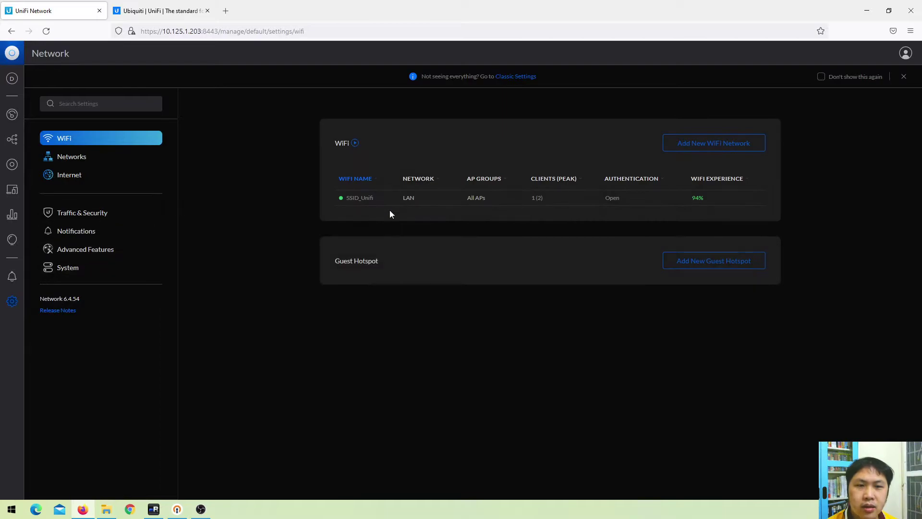
Edit SSID_Unifi and expand Advanced and 802.11 Rate and Beacon Controls to review them
left_click(469, 202)
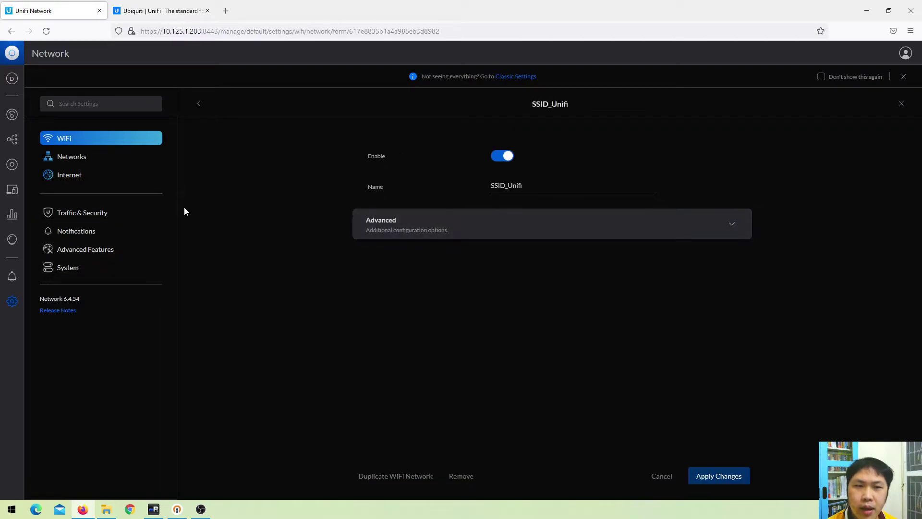
left_click(418, 230)
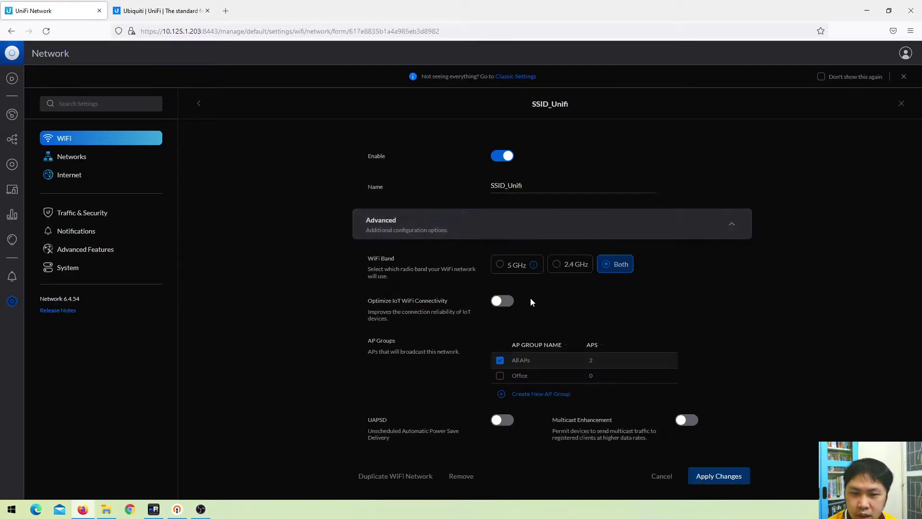
scroll(531, 300, "down", 6)
scroll(495, 291, "down", 2)
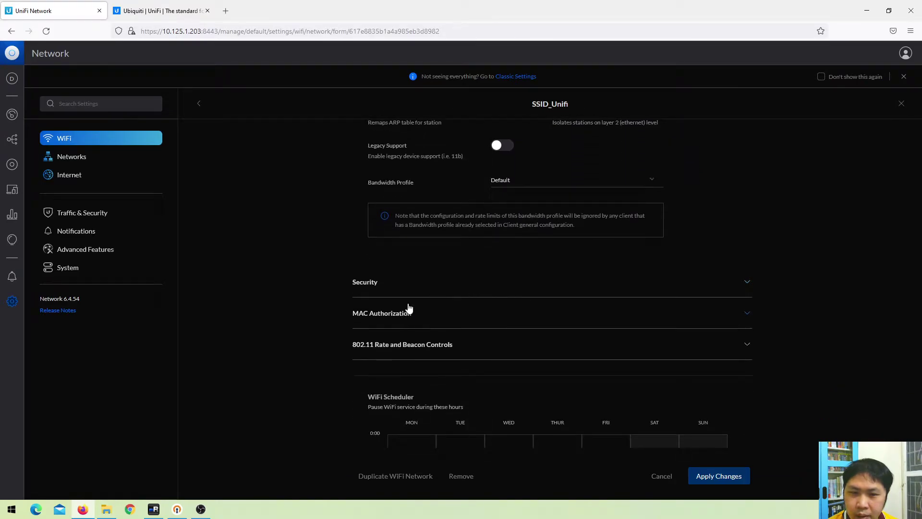
left_click(461, 344)
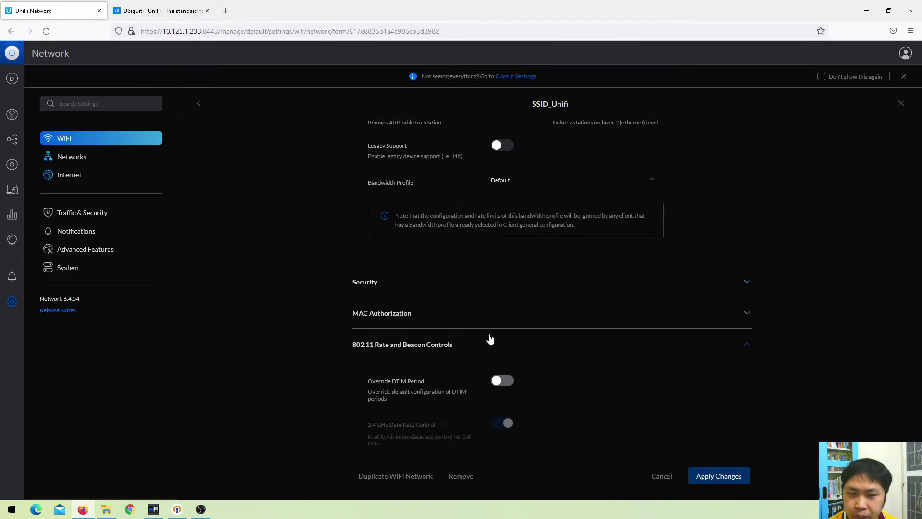
scroll(487, 338, "down", 3)
scroll(495, 336, "down", 7)
scroll(567, 317, "up", 4)
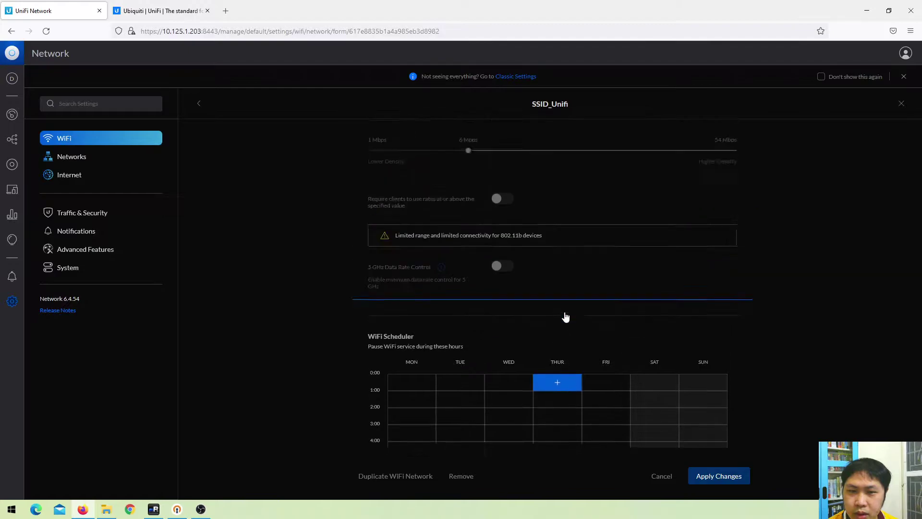
scroll(552, 365, "down", 6)
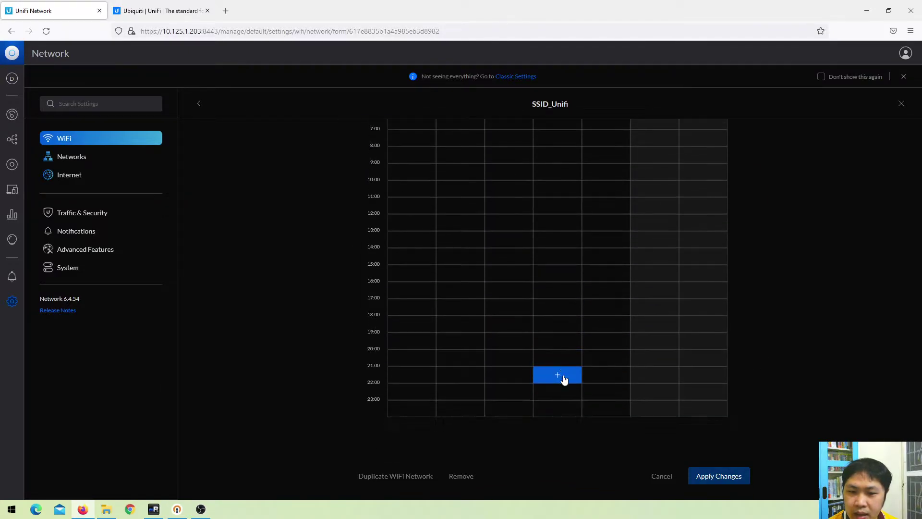
scroll(562, 367, "up", 1)
scroll(440, 323, "up", 10)
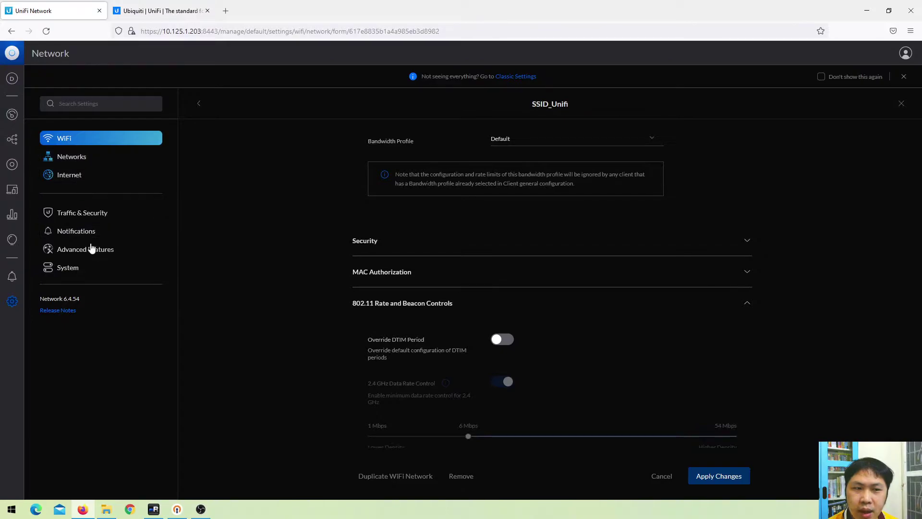
Open the WiFi AI settings under Advanced features and expand its Advanced Settings
left_click(90, 256)
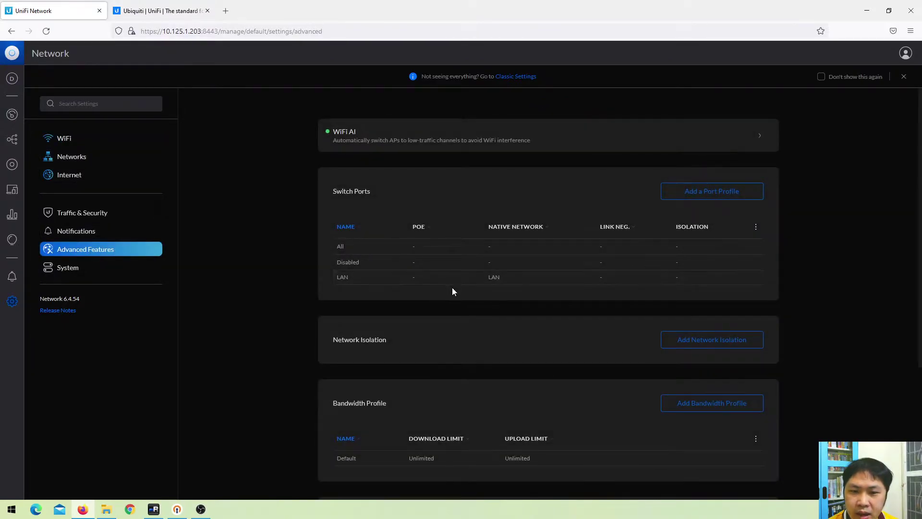
scroll(450, 298, "down", 3)
scroll(435, 345, "down", 1)
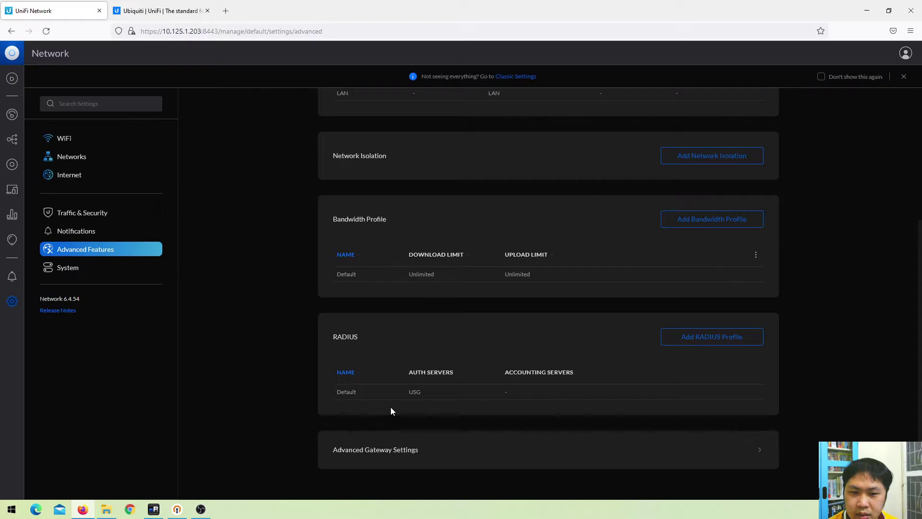
scroll(391, 408, "up", 4)
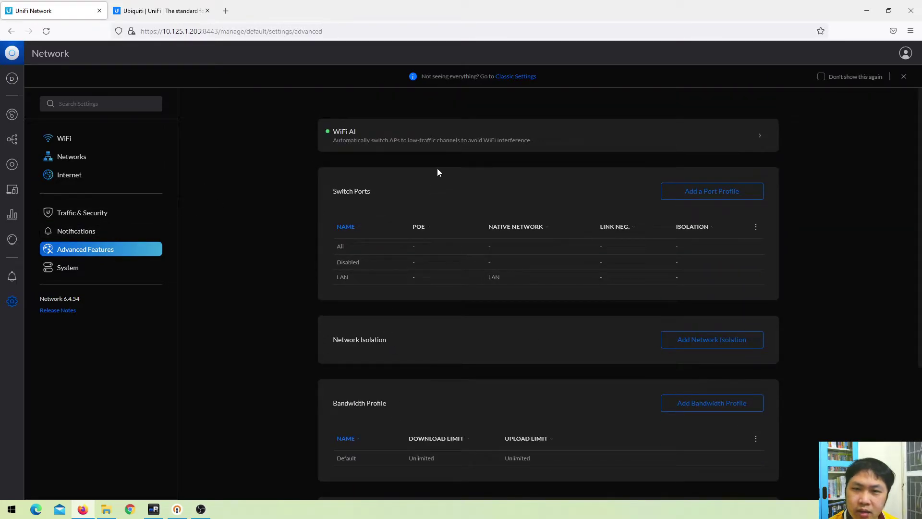
left_click(496, 144)
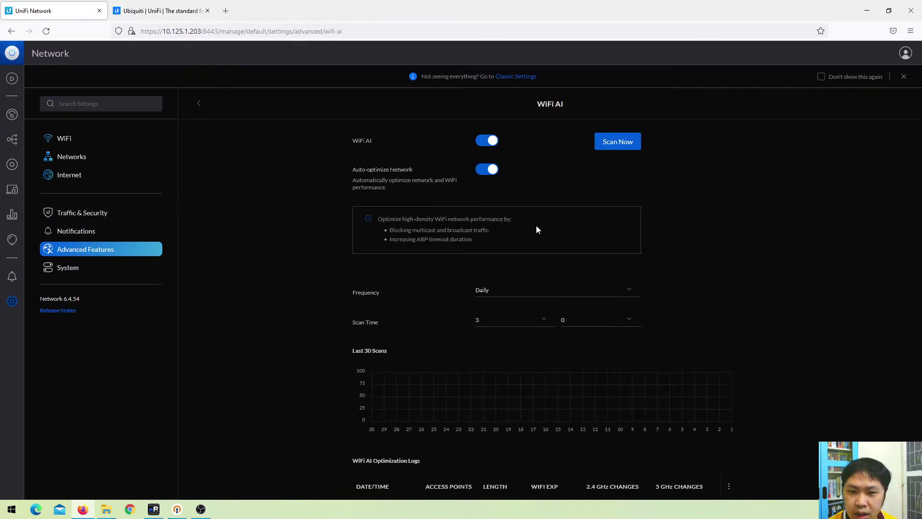
scroll(536, 233, "down", 1)
scroll(517, 408, "up", 1)
scroll(517, 401, "down", 2)
left_click(393, 474)
scroll(465, 386, "down", 5)
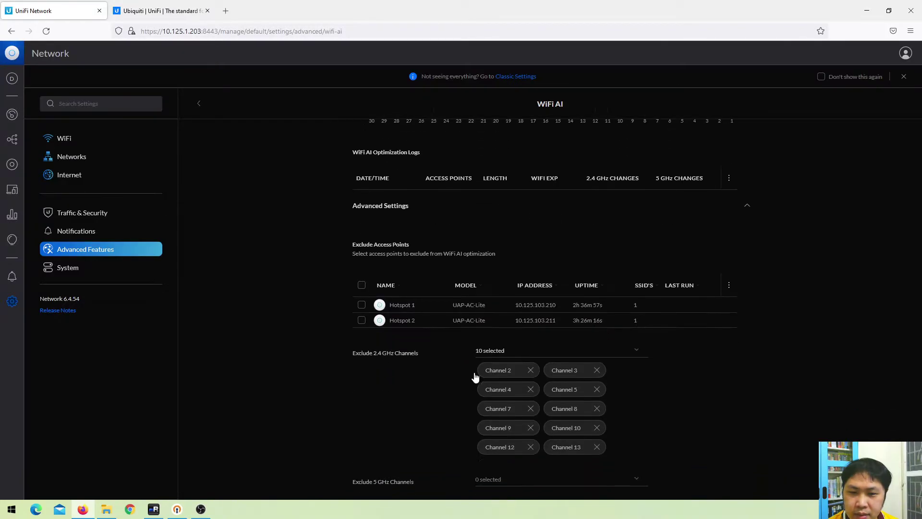
scroll(505, 301, "down", 1)
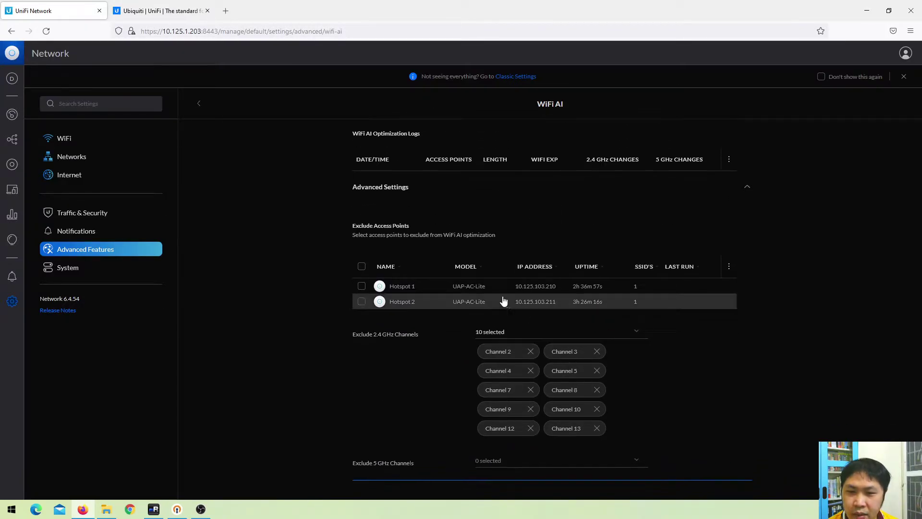
Exclude Hotspot 1 and 5 GHz Channel 144 from WiFi AI optimization
left_click(690, 287)
scroll(693, 365, "down", 2)
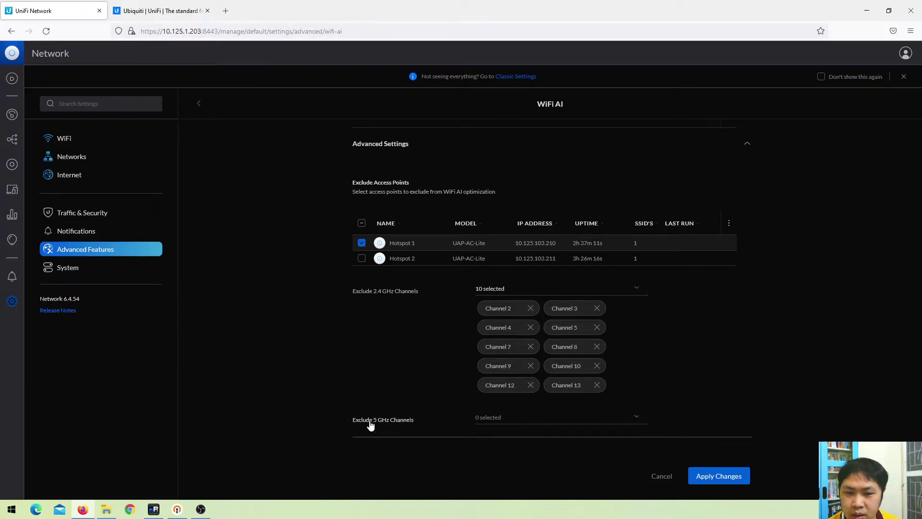
left_click(563, 425)
scroll(714, 398, "down", 2)
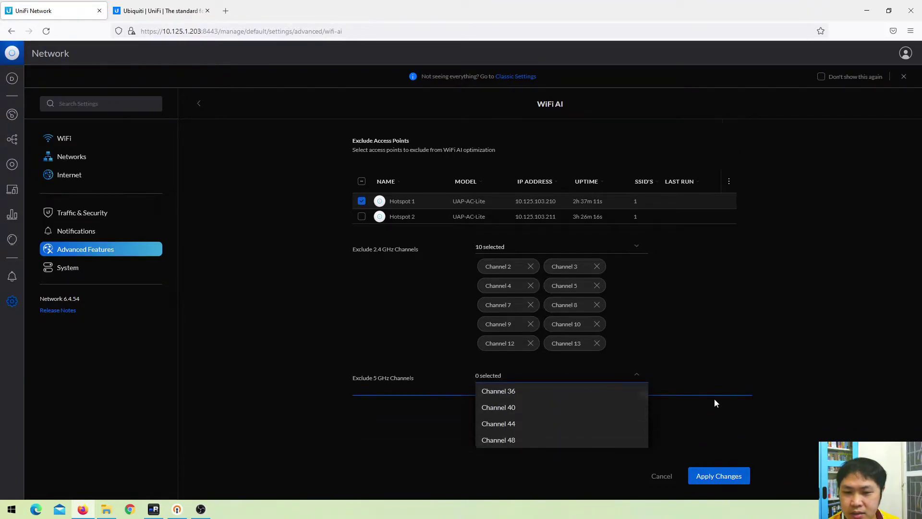
scroll(591, 421, "down", 5)
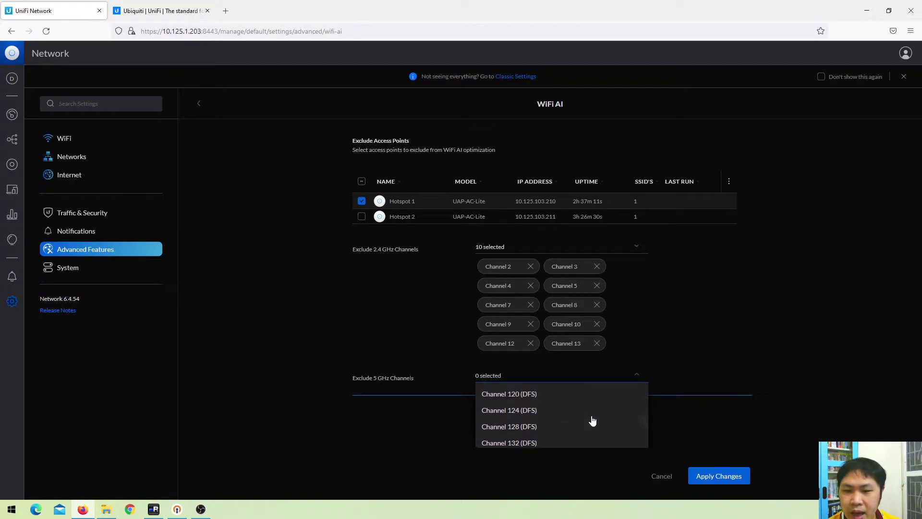
scroll(555, 417, "up", 3)
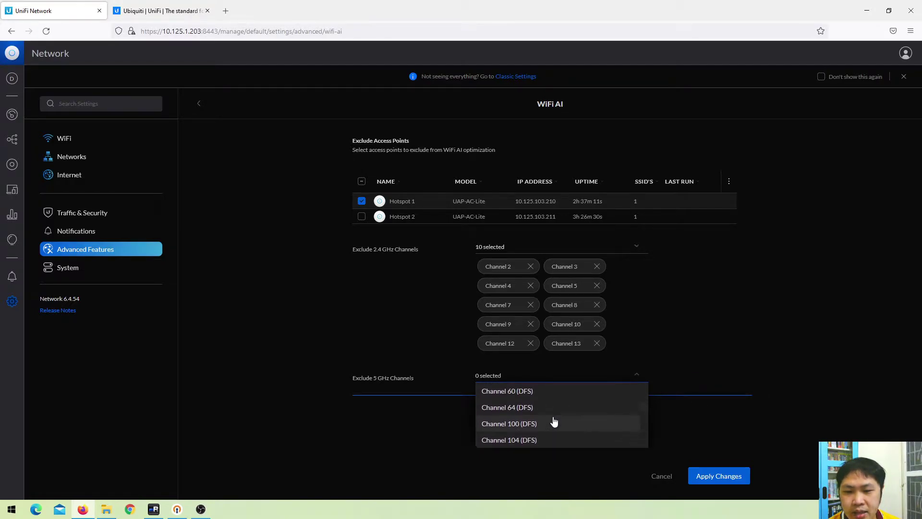
scroll(553, 421, "down", 2)
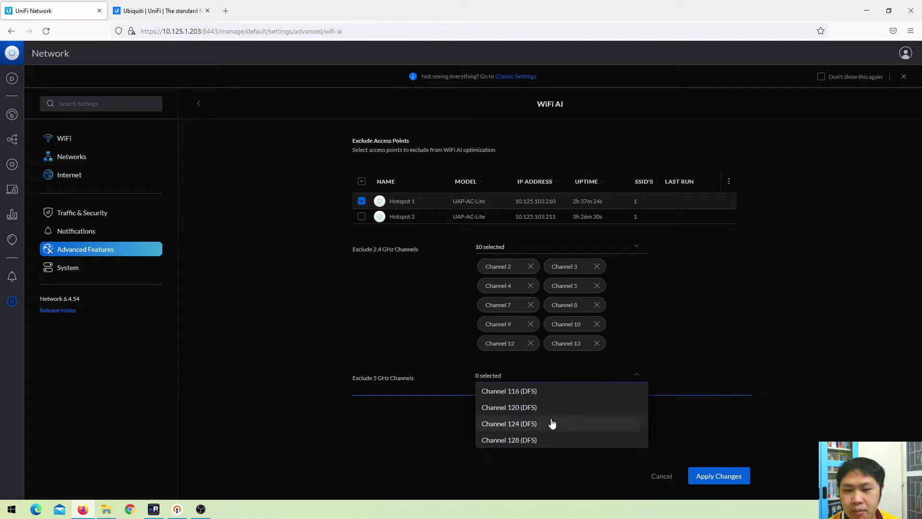
scroll(540, 425, "down", 2)
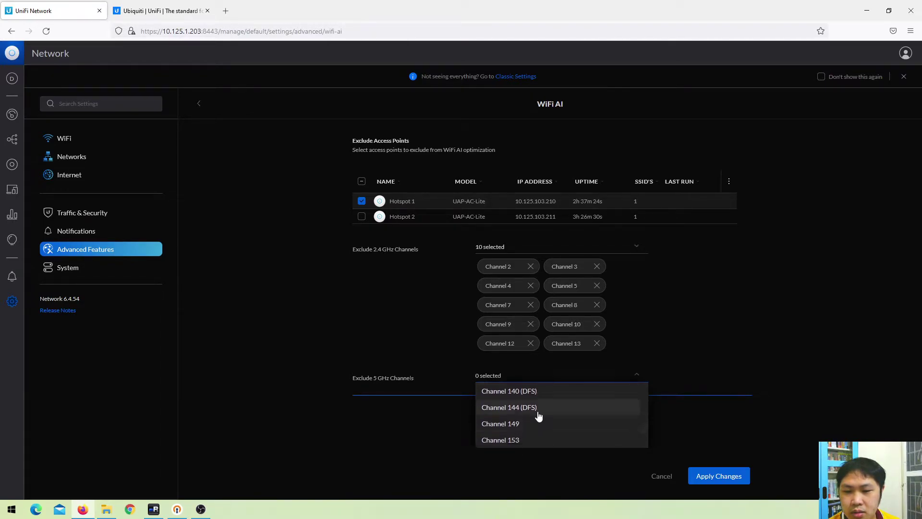
left_click(537, 412)
left_click(705, 380)
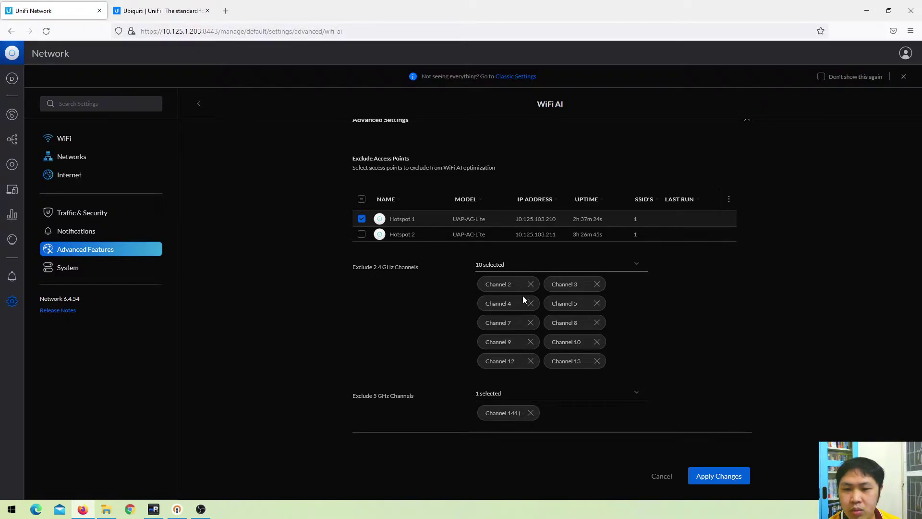
Stop excluding 2.4 GHz Channels 10 and 5 and Hotspot 1, then apply the changes
left_click(597, 343)
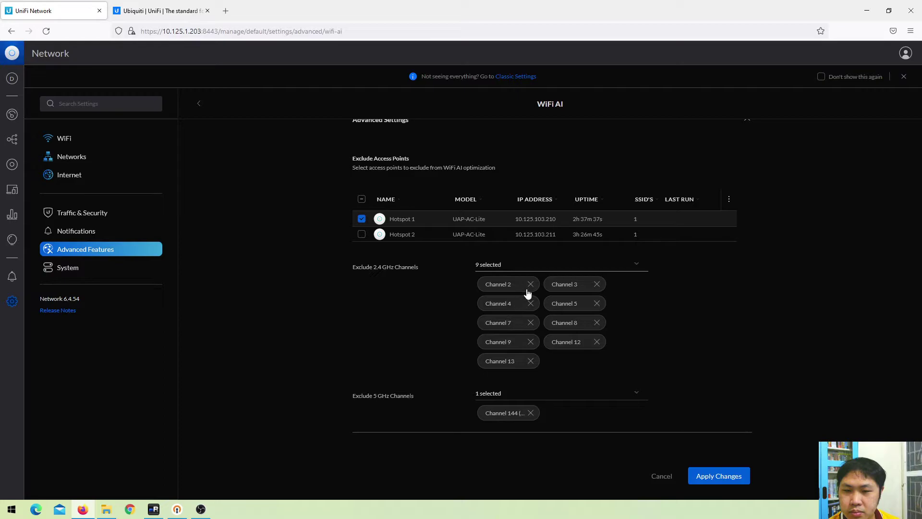
left_click(597, 303)
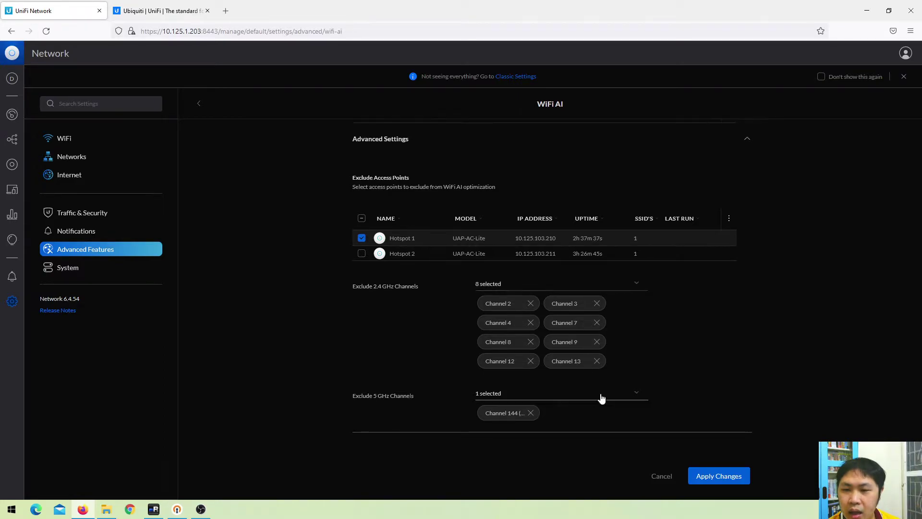
left_click(361, 238)
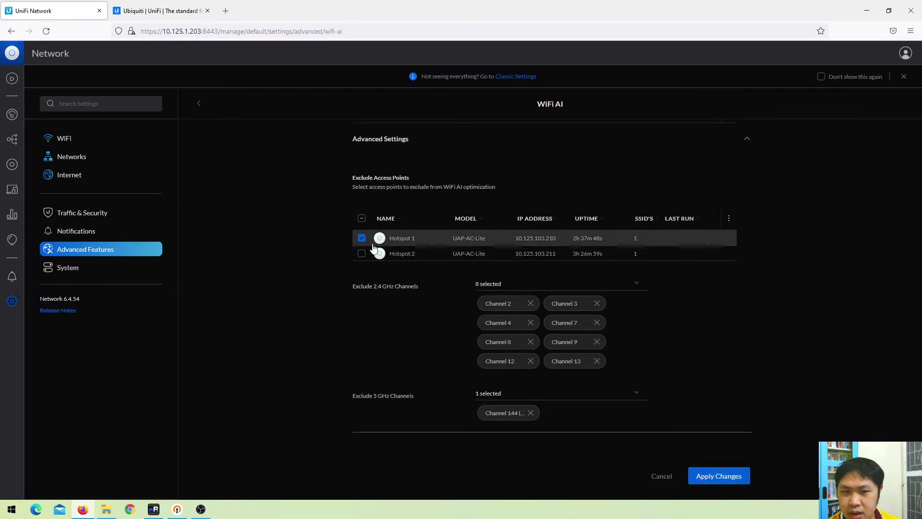
left_click(730, 480)
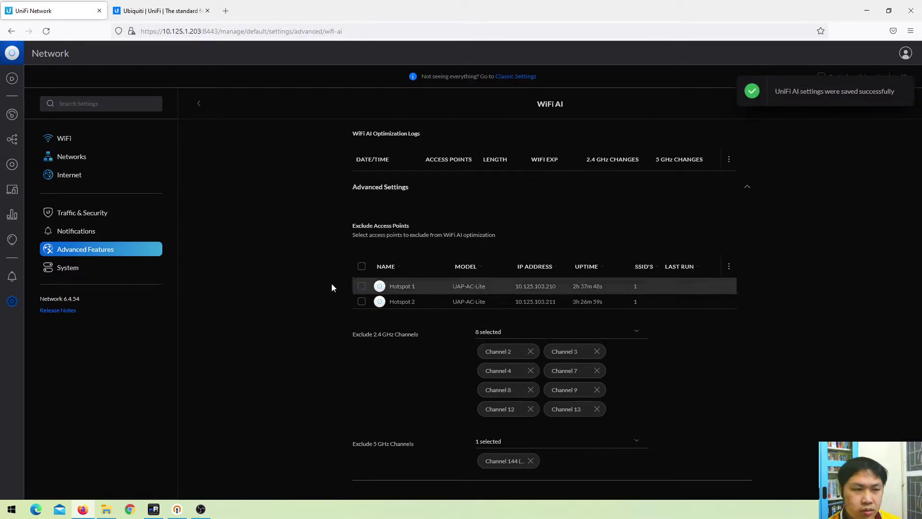
scroll(560, 234, "up", 7)
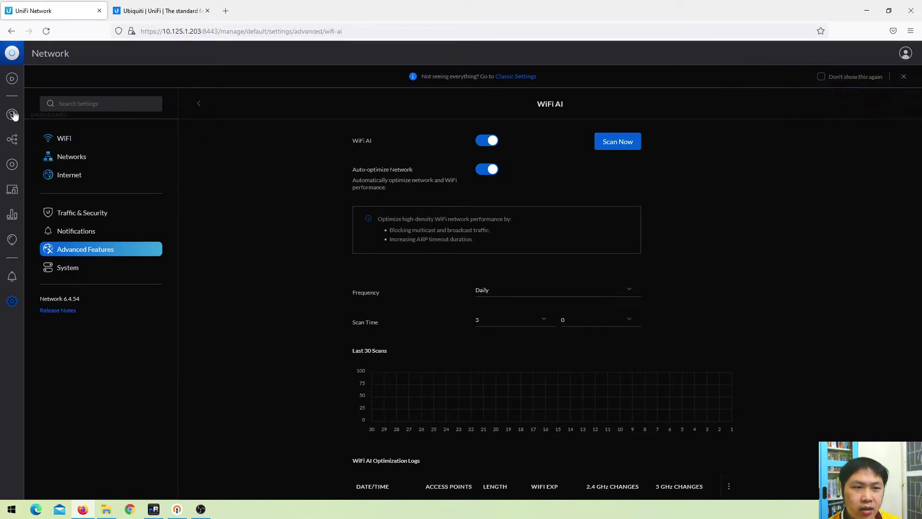
Set Hotspot 1's meshing to Manual in its device Settings tab
left_click(13, 166)
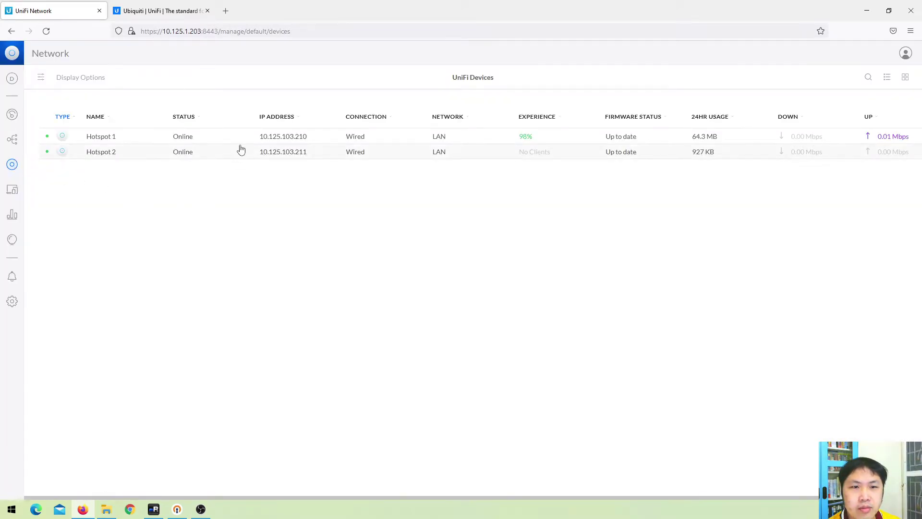
left_click(609, 137)
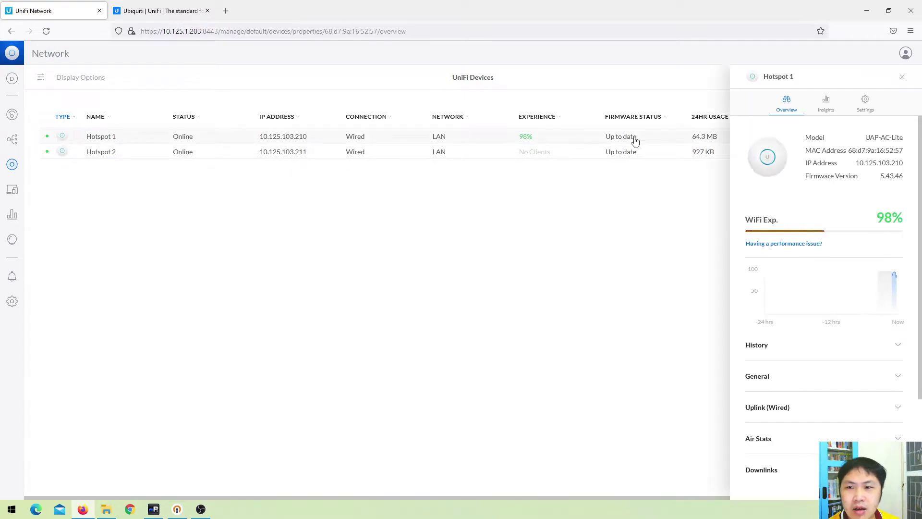
left_click(866, 104)
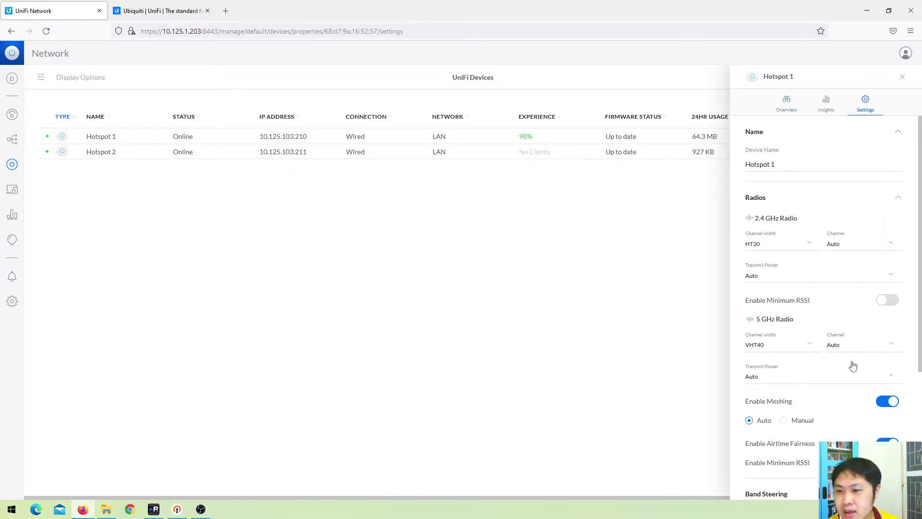
scroll(852, 367, "down", 4)
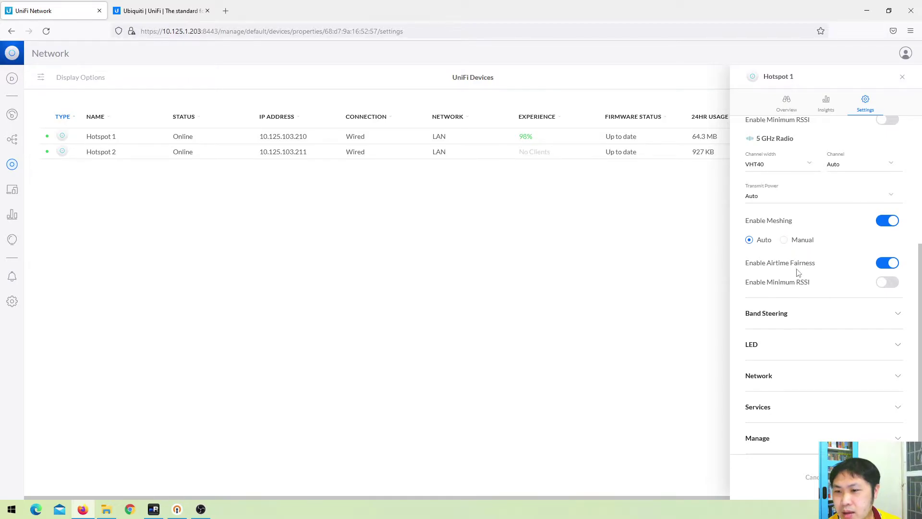
left_click(801, 243)
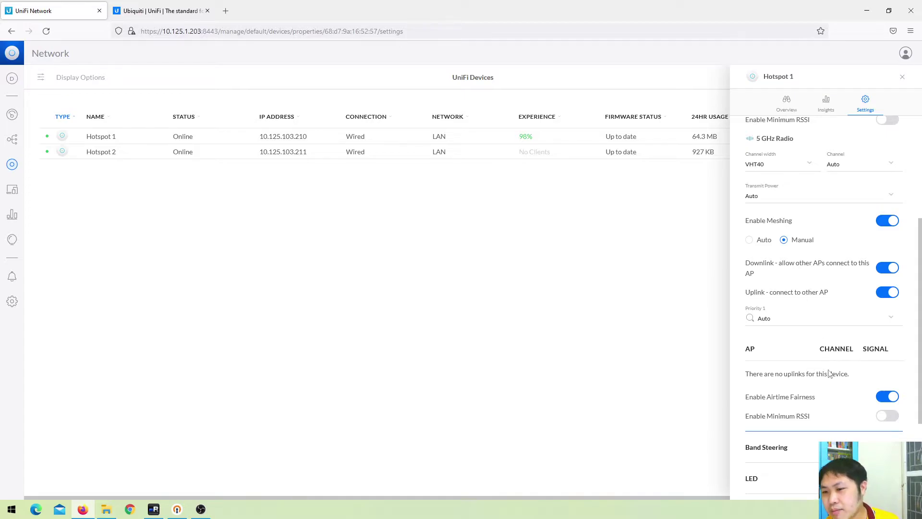
scroll(828, 364, "down", 3)
Apply Hotspot 1's settings with meshing on Auto and select its UAP-AC-Lite model name in Overview
left_click(886, 476)
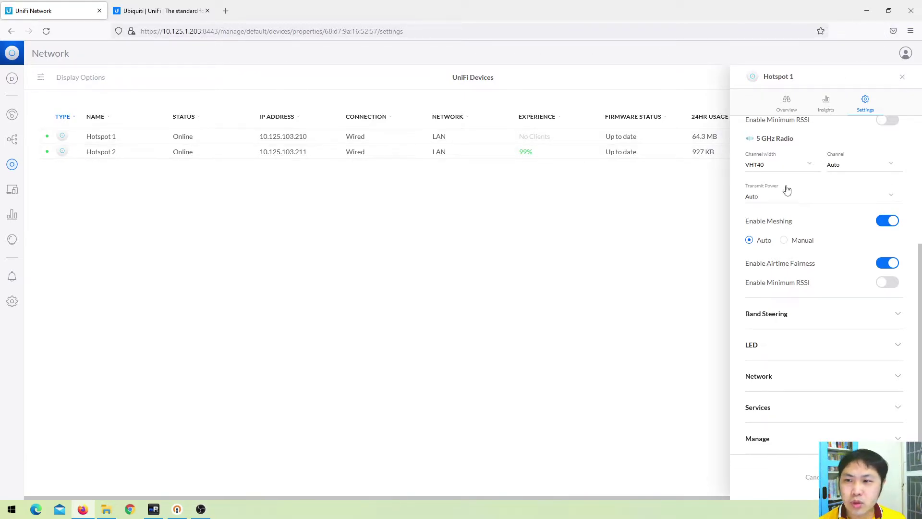
scroll(840, 202, "up", 4)
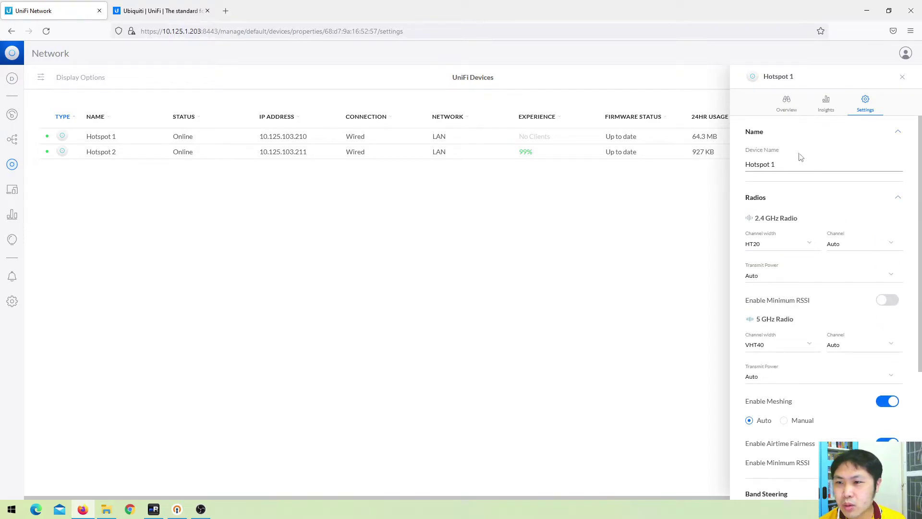
left_click(628, 138)
left_click_drag(865, 137, 899, 138)
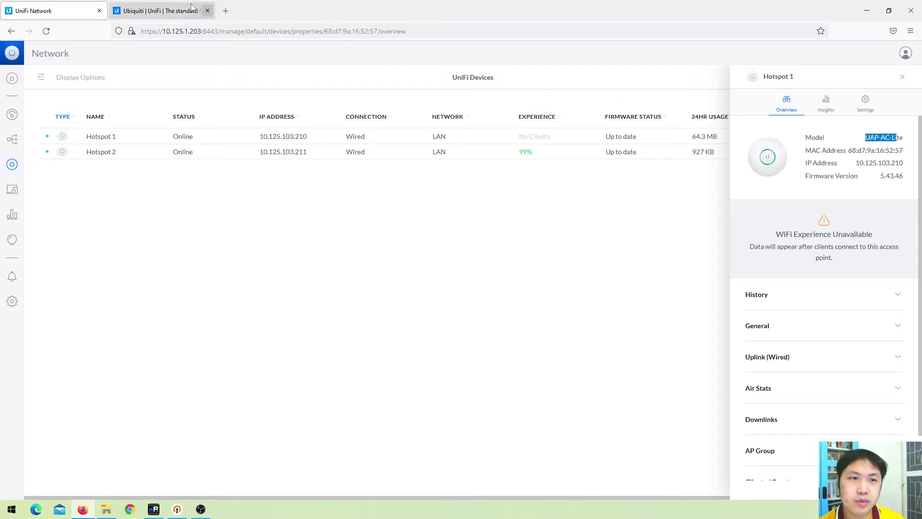
Go to the ui.com tab and review the access point comparison table and prices
left_click(177, 8)
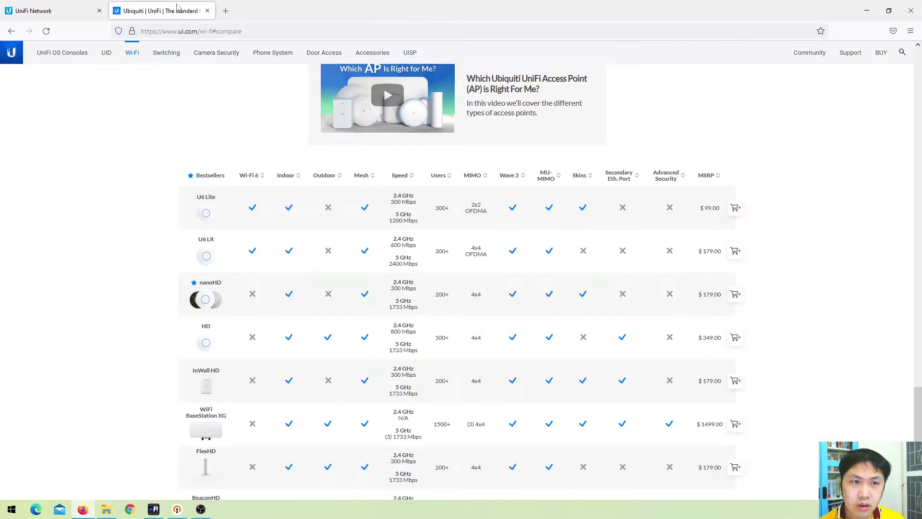
scroll(439, 211, "down", 4)
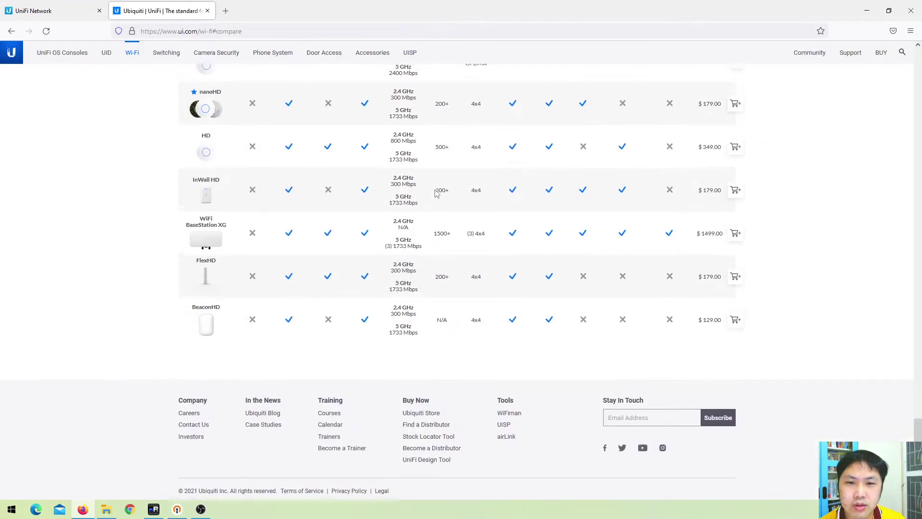
scroll(438, 182, "up", 2)
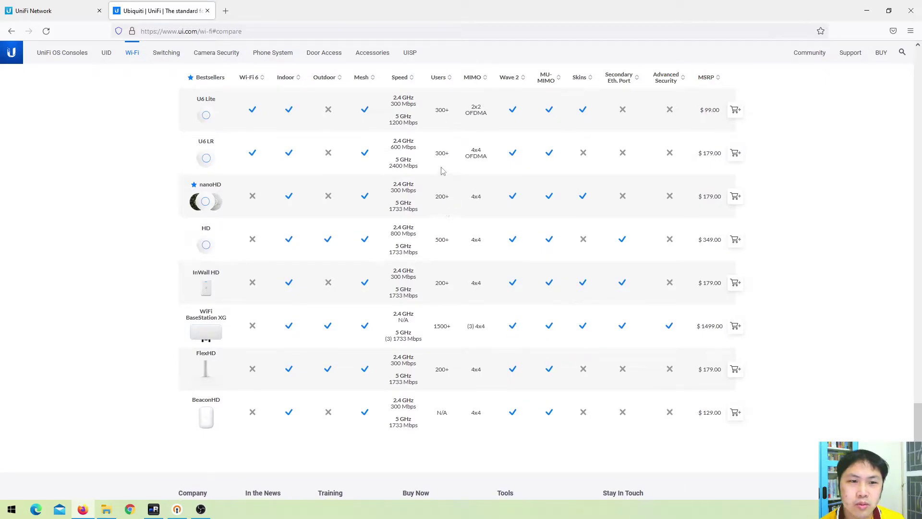
scroll(407, 271, "up", 2)
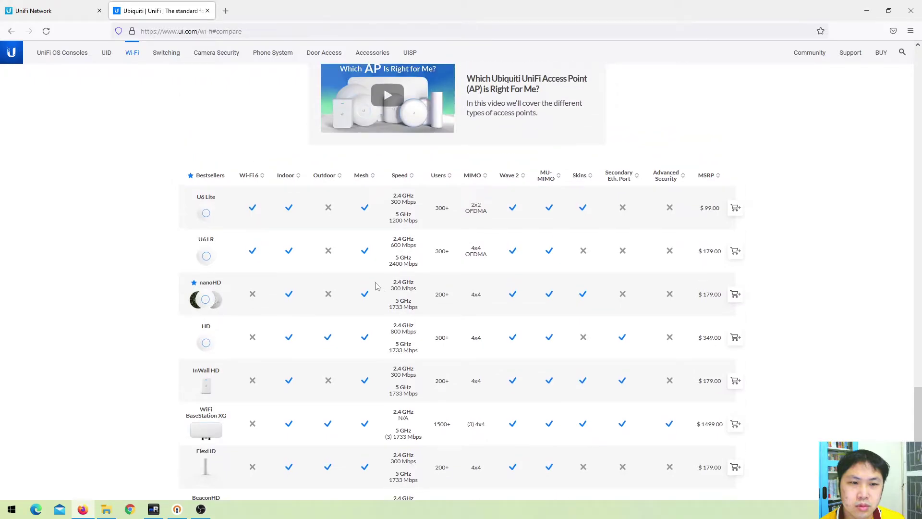
scroll(379, 288, "down", 4)
scroll(360, 271, "up", 7)
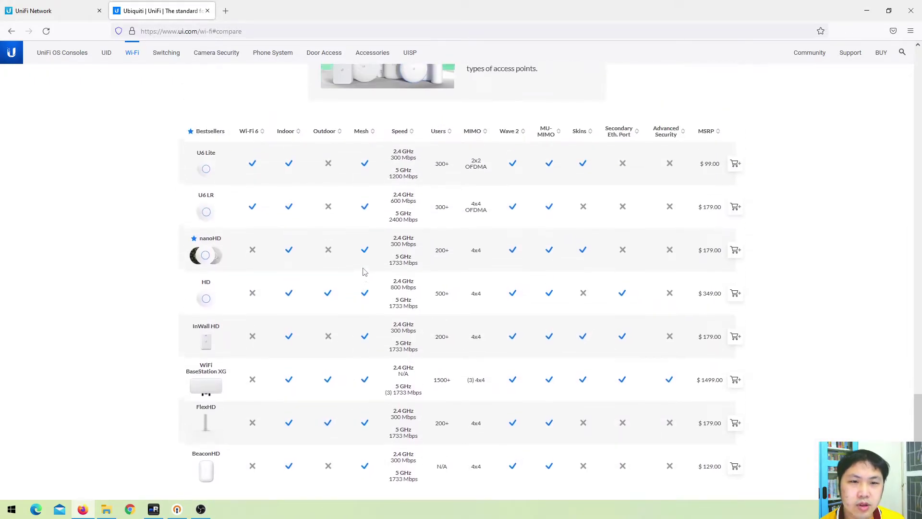
scroll(527, 238, "down", 4)
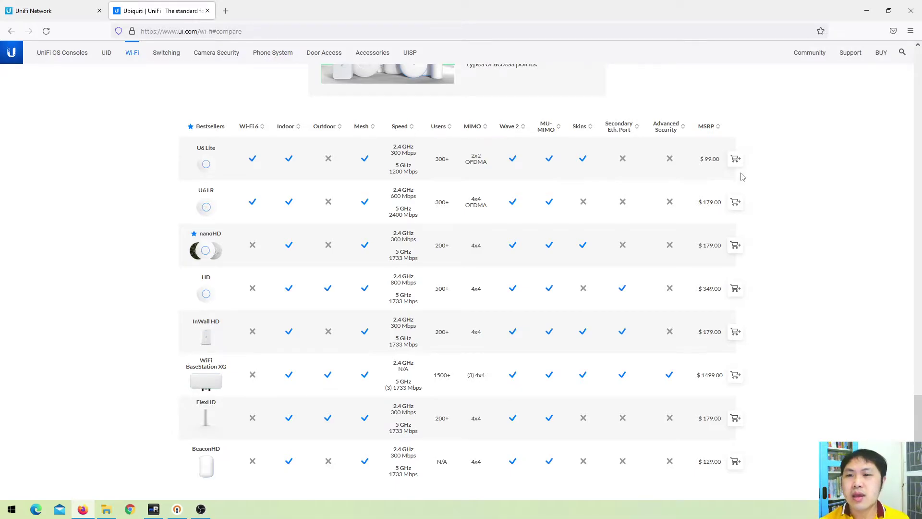
Scroll the Wi-Fi page to the Access Point In-Wall HD listing at $179.00
scroll(624, 217, "down", 3)
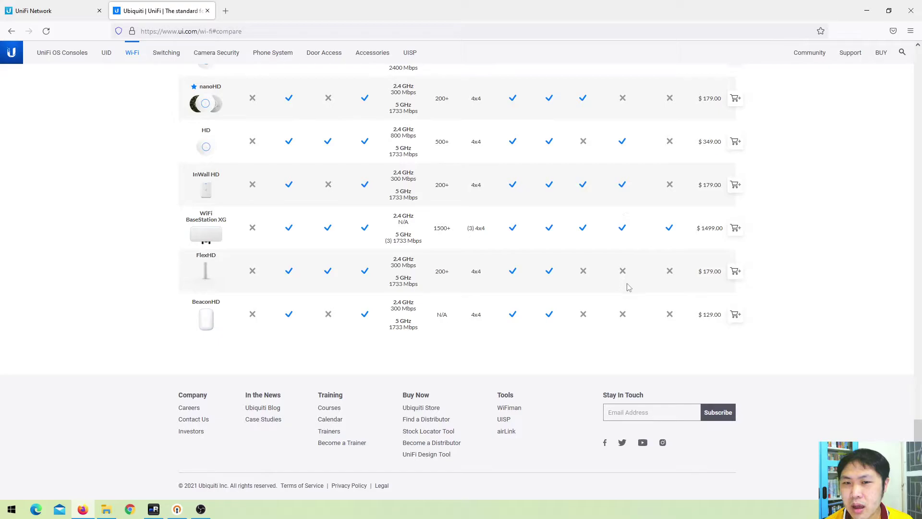
scroll(622, 312, "up", 5)
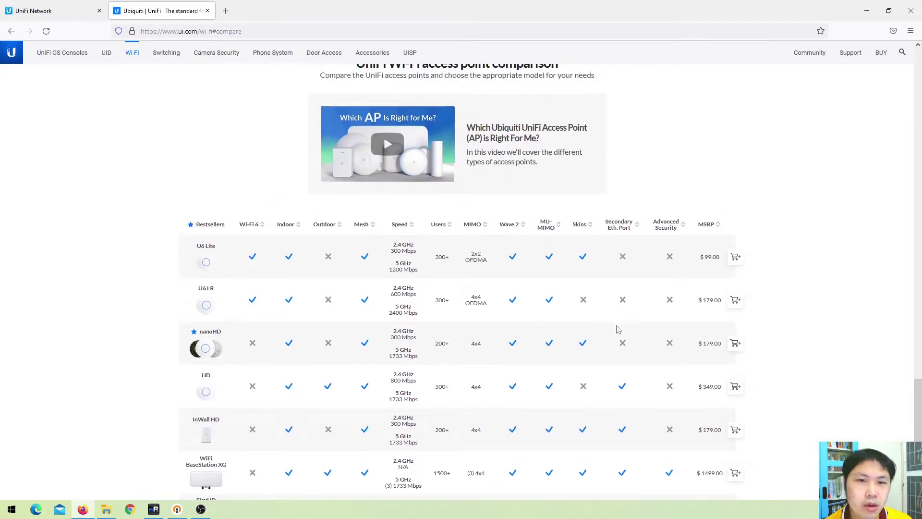
scroll(618, 326, "up", 7)
scroll(398, 332, "up", 5)
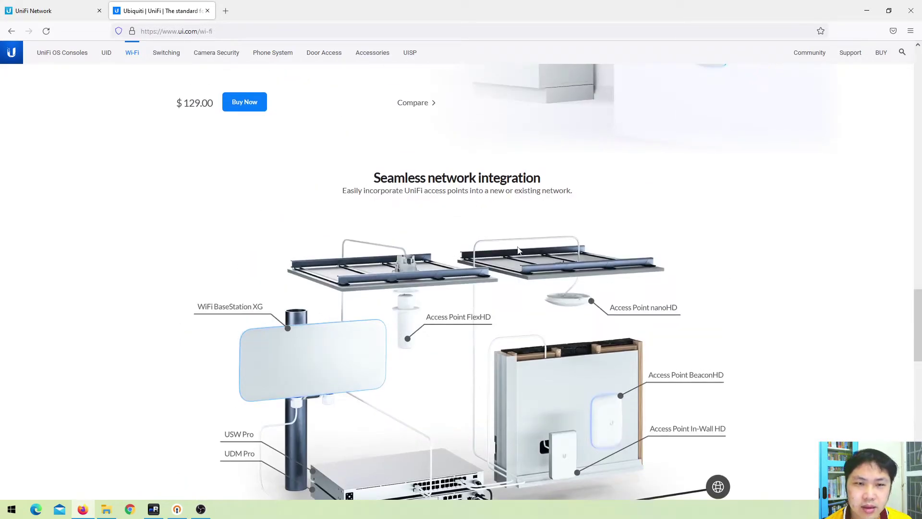
scroll(519, 250, "down", 15)
scroll(523, 245, "up", 6)
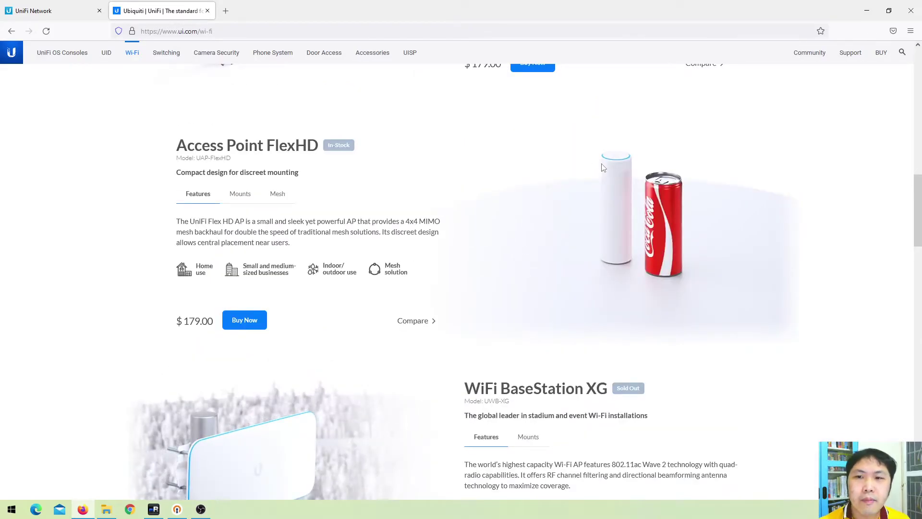
scroll(560, 237, "up", 3)
scroll(557, 241, "up", 5)
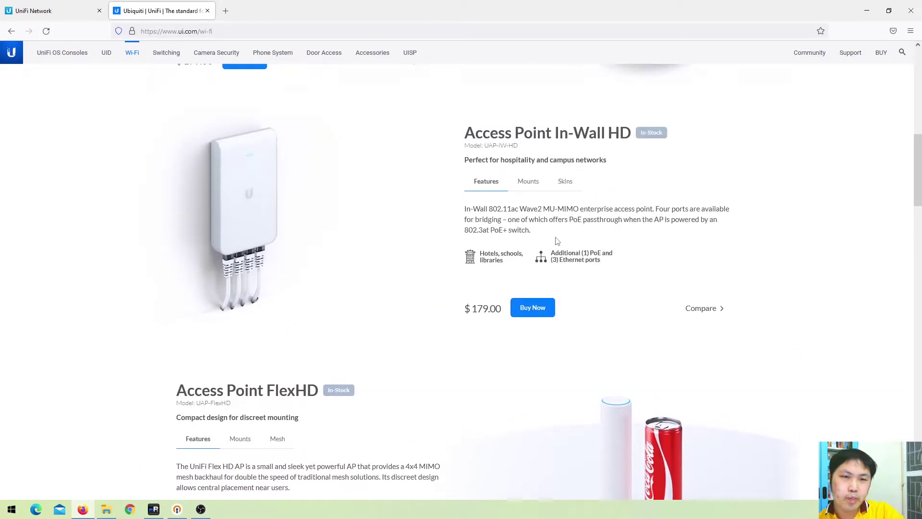
left_click(58, 11)
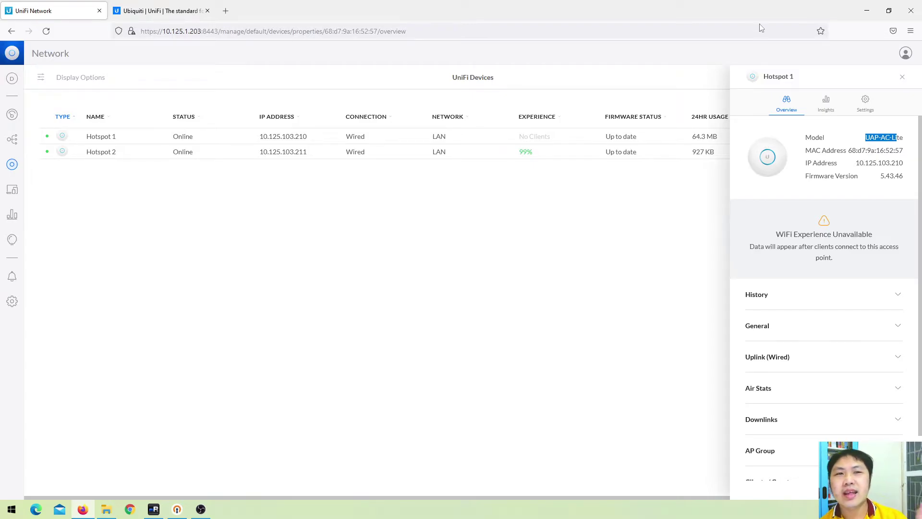
left_click(147, 14)
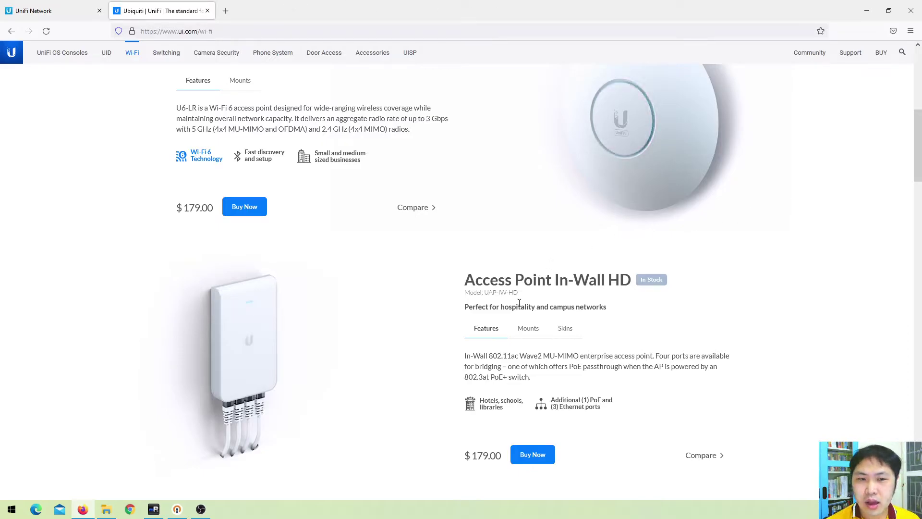
Scroll to the comparison table: U6 Lite $99.00, BeaconHD $129.00, BaseStation XG $1499.00
scroll(514, 294, "up", 4)
scroll(423, 183, "up", 3)
scroll(436, 154, "down", 9)
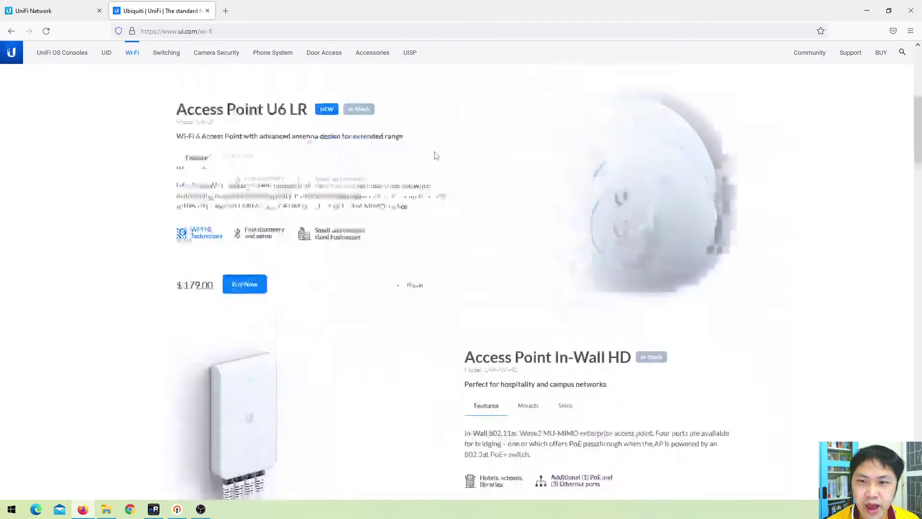
scroll(437, 152, "down", 20)
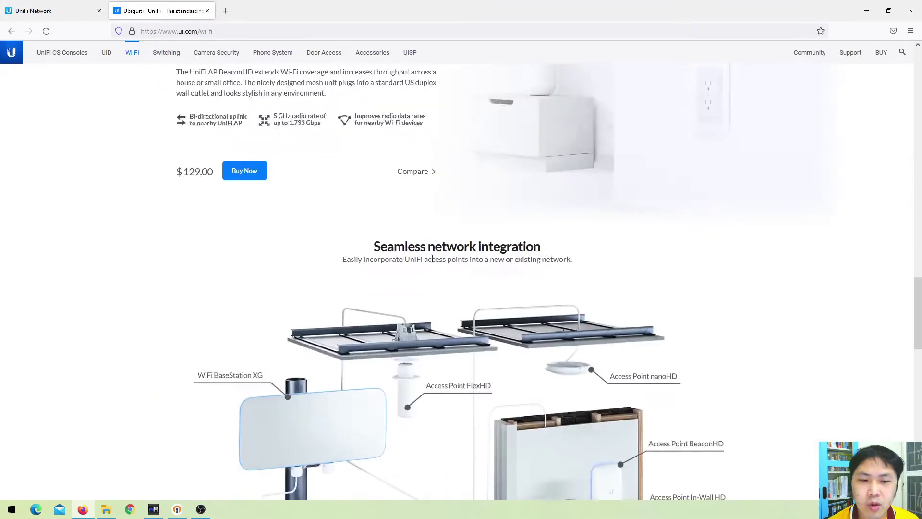
scroll(434, 283, "down", 5)
scroll(427, 297, "down", 2)
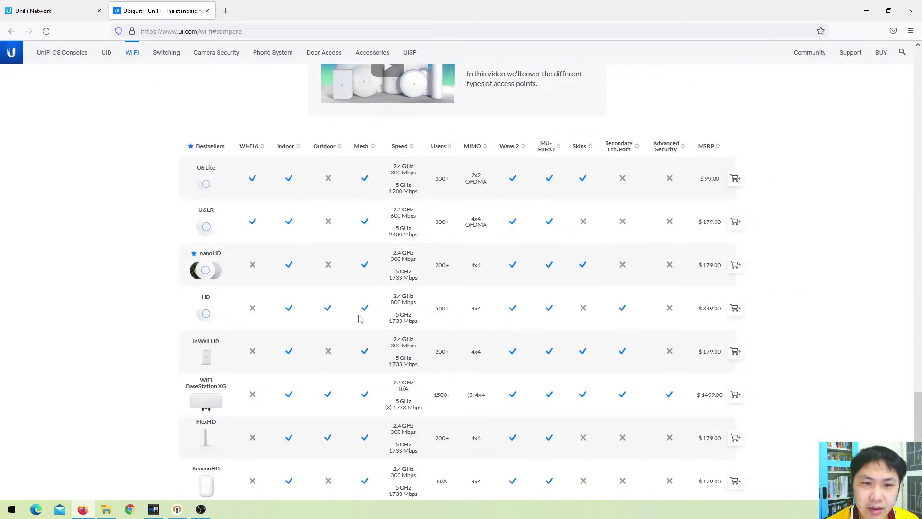
scroll(339, 208, "down", 3)
scroll(335, 247, "up", 4)
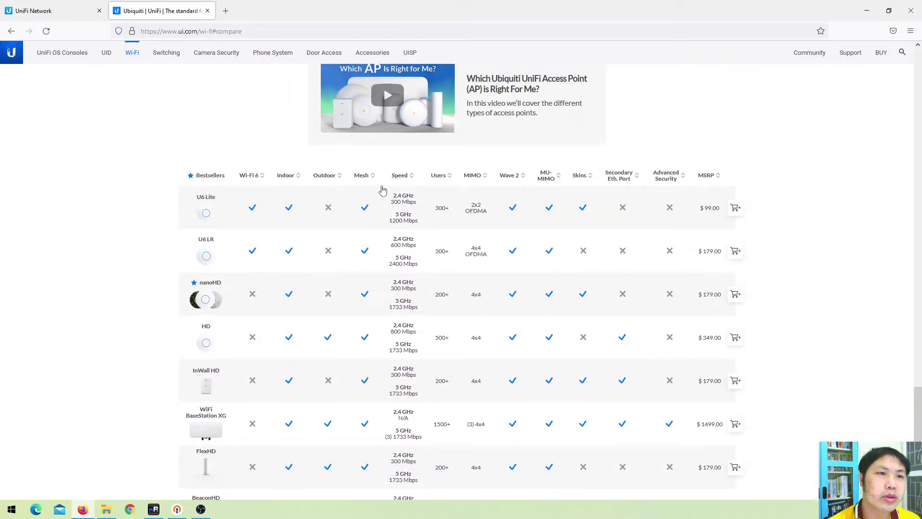
scroll(653, 254, "up", 7)
scroll(653, 254, "up", 4)
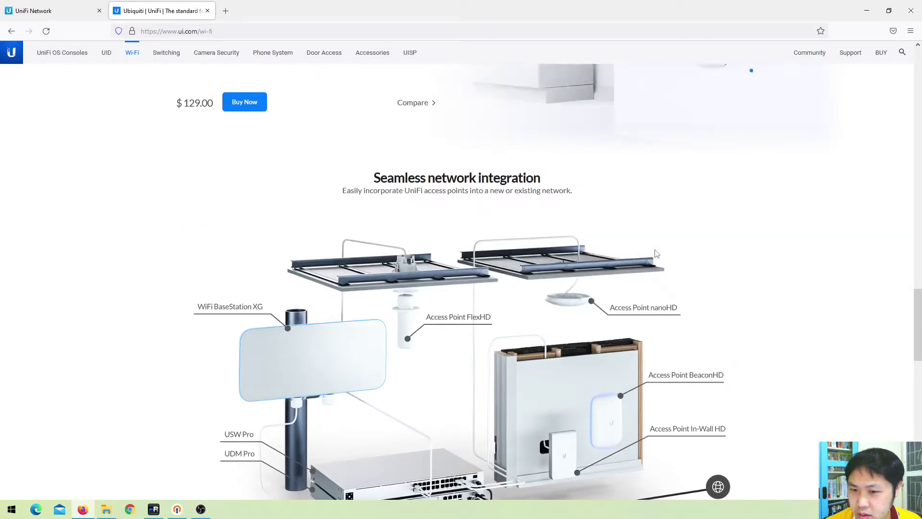
scroll(656, 253, "up", 7)
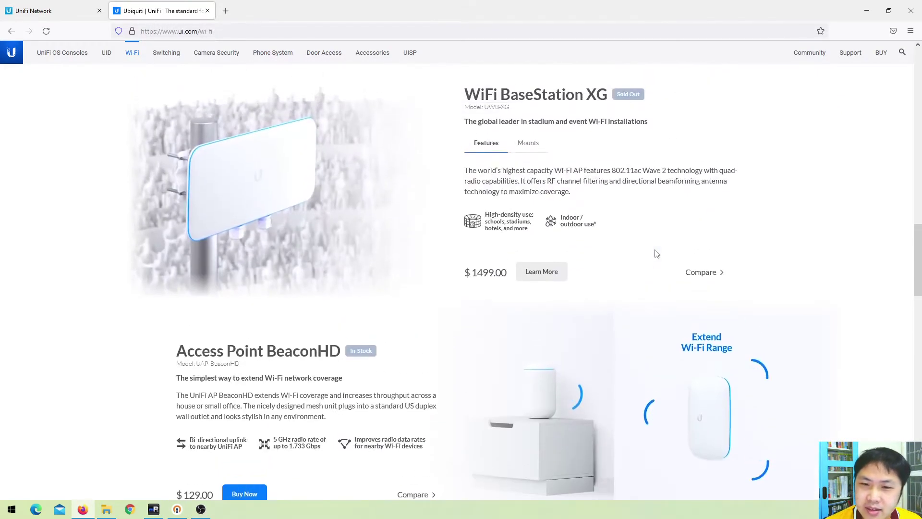
scroll(656, 253, "up", 14)
scroll(658, 253, "up", 2)
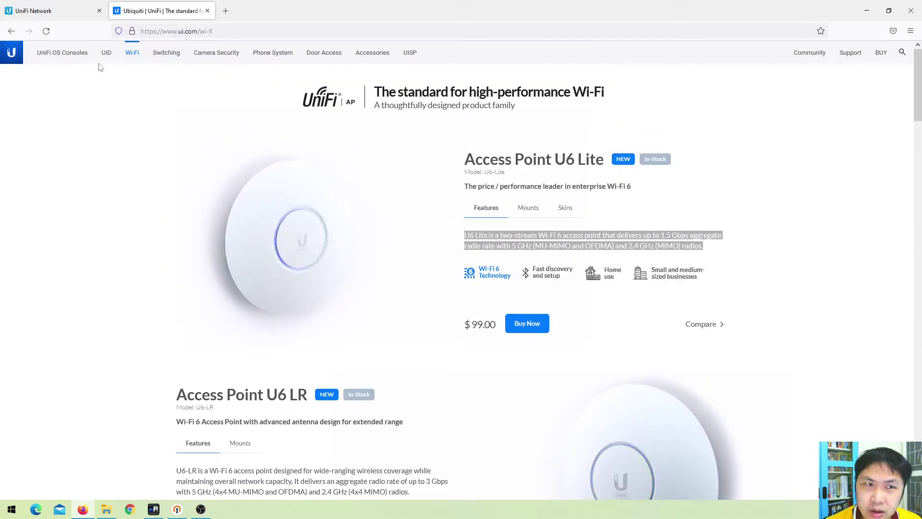
scroll(274, 129, "down", 20)
scroll(277, 126, "down", 15)
scroll(278, 127, "up", 5)
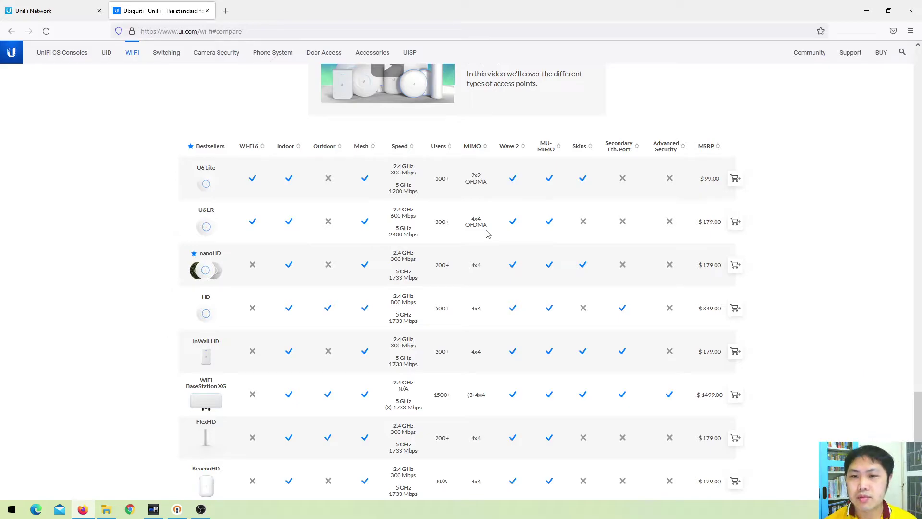
scroll(574, 232, "down", 4)
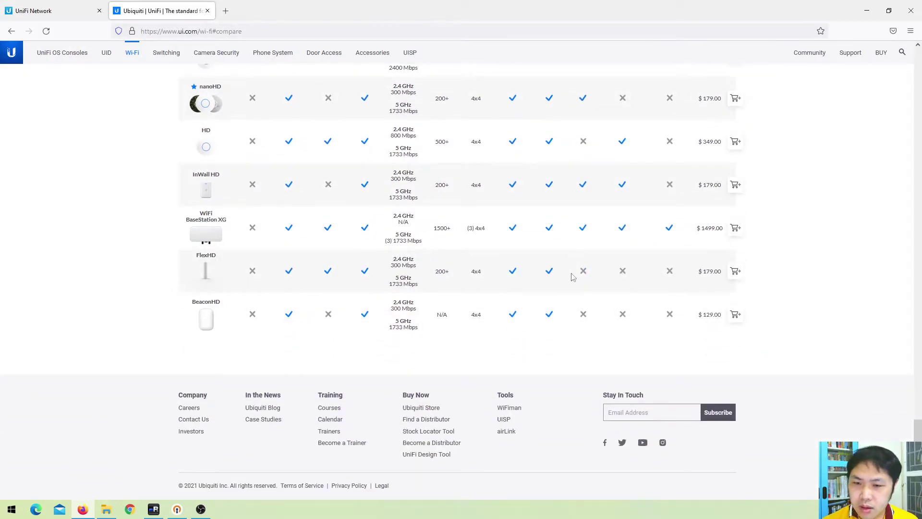
scroll(451, 336, "up", 2)
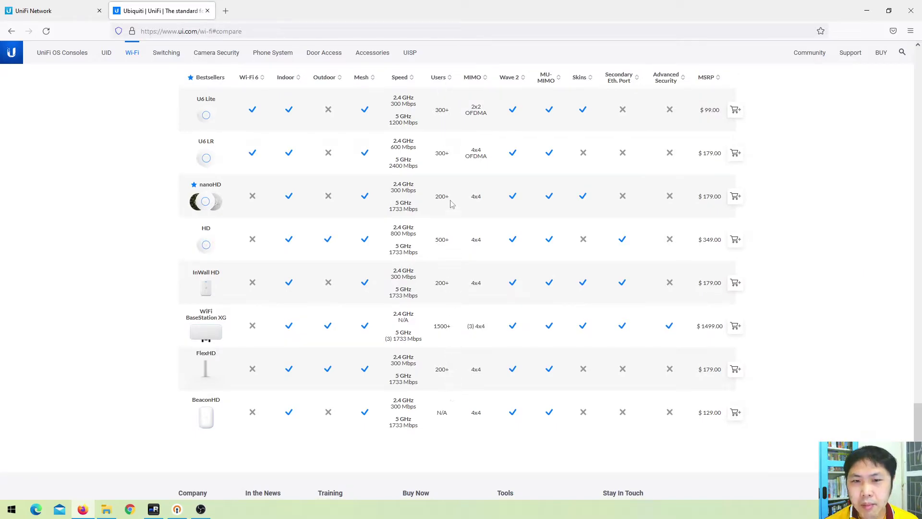
Highlight the U6 Lite user count, then scroll up to the Seamless network integration diagram
double_click(442, 110)
left_click(440, 161)
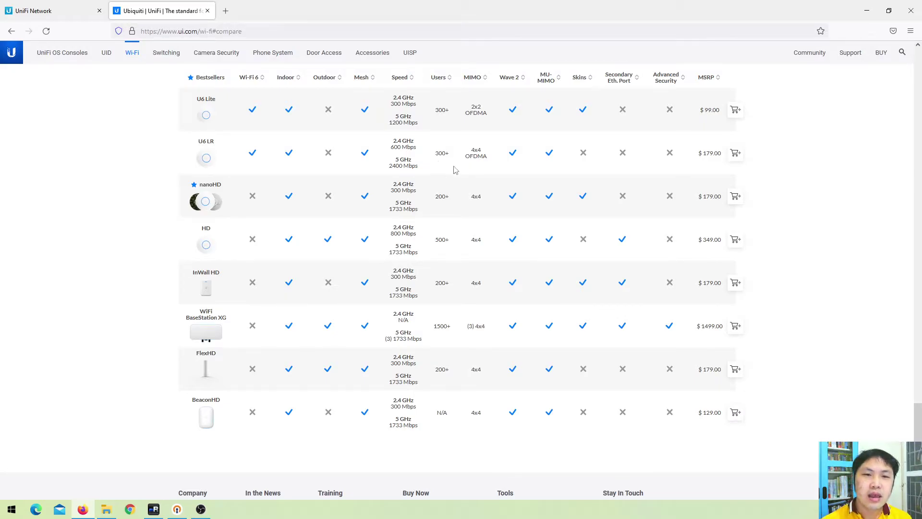
scroll(490, 175, "up", 2)
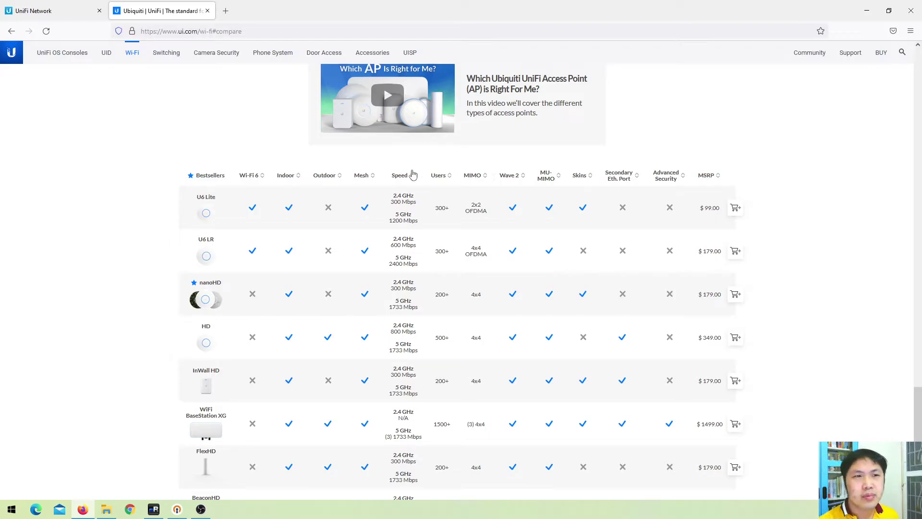
scroll(425, 282, "up", 2)
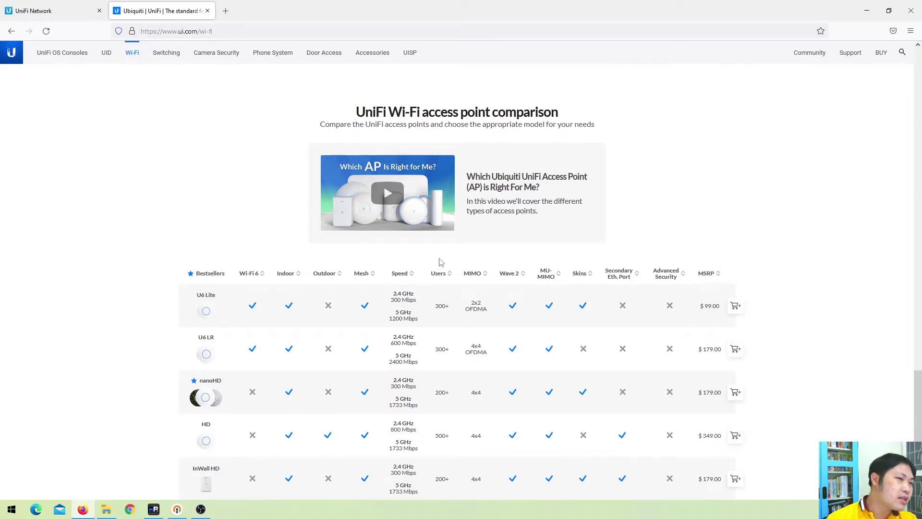
scroll(465, 304, "up", 5)
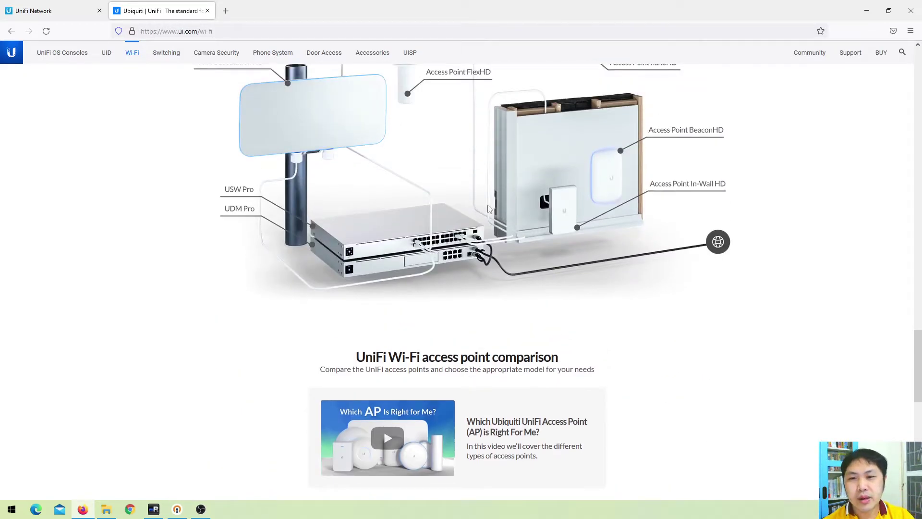
scroll(483, 203, "up", 5)
scroll(441, 252, "up", 1)
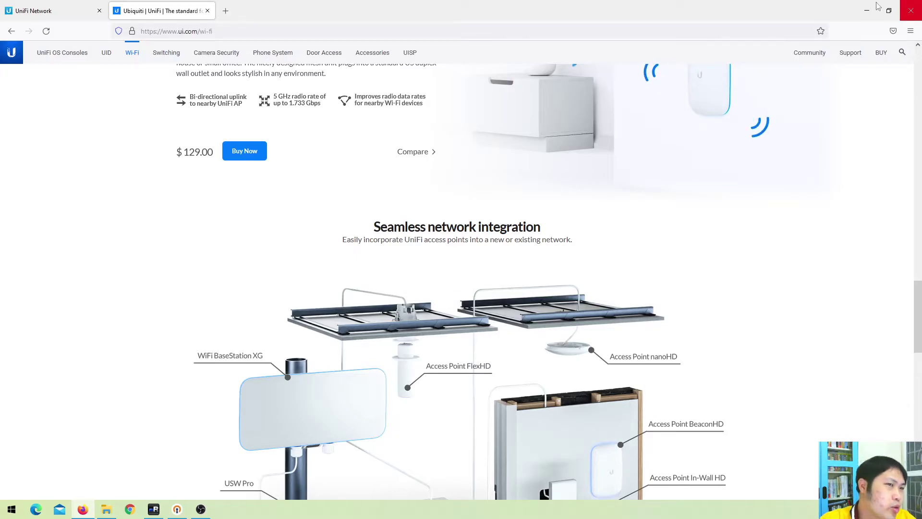
Sign out of the UniFi controller from the user avatar menu on the UniFi Network tab
left_click(61, 12)
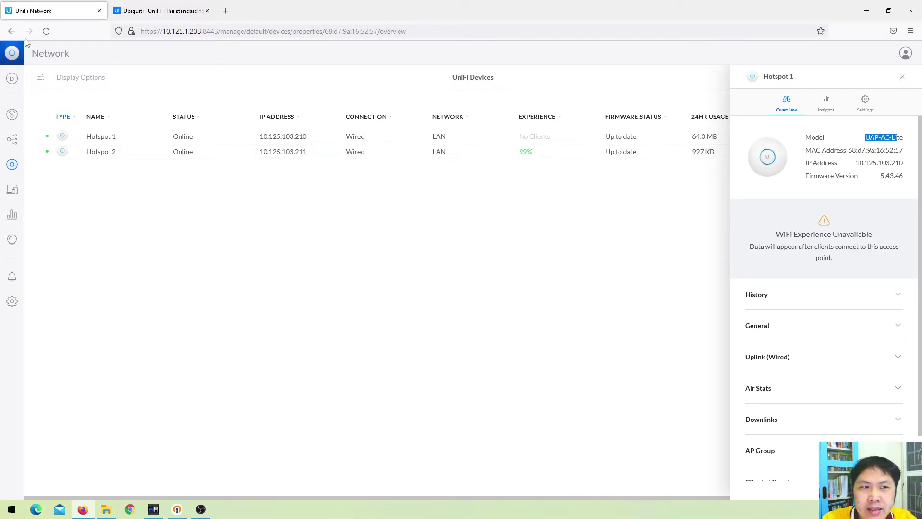
left_click(906, 54)
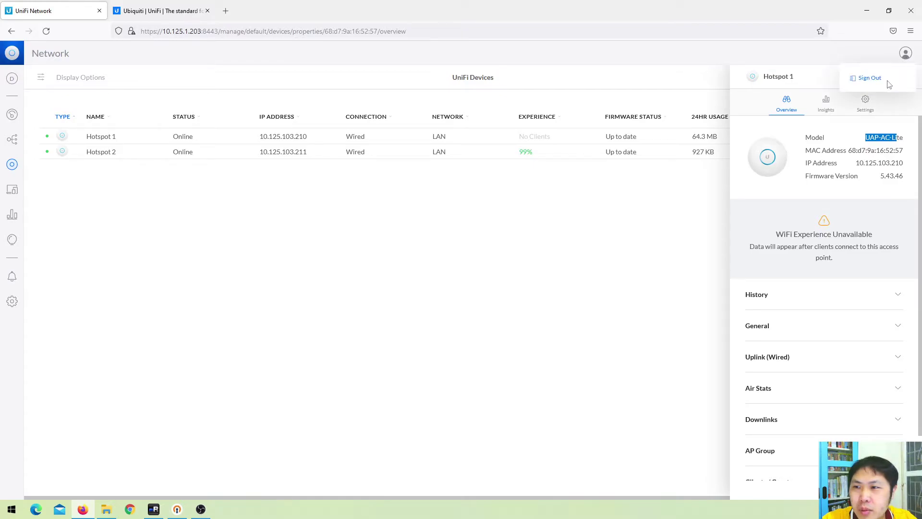
left_click(875, 83)
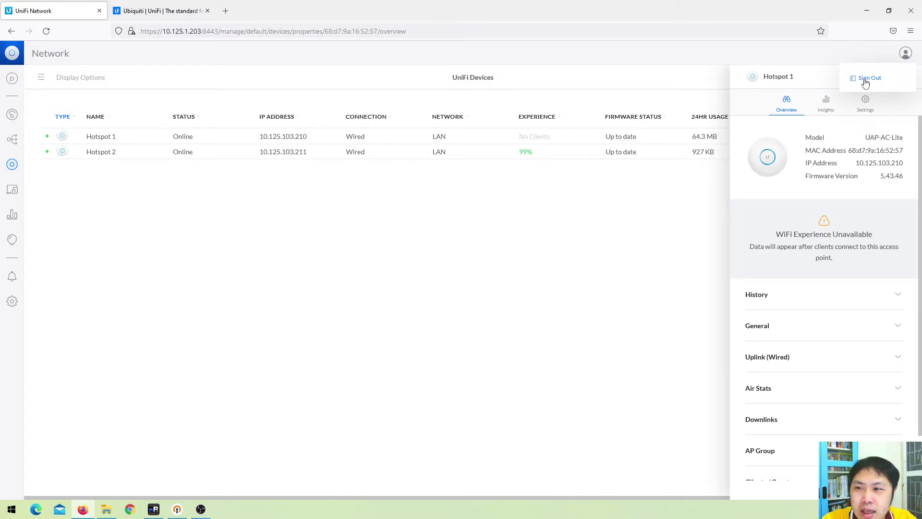
left_click(865, 78)
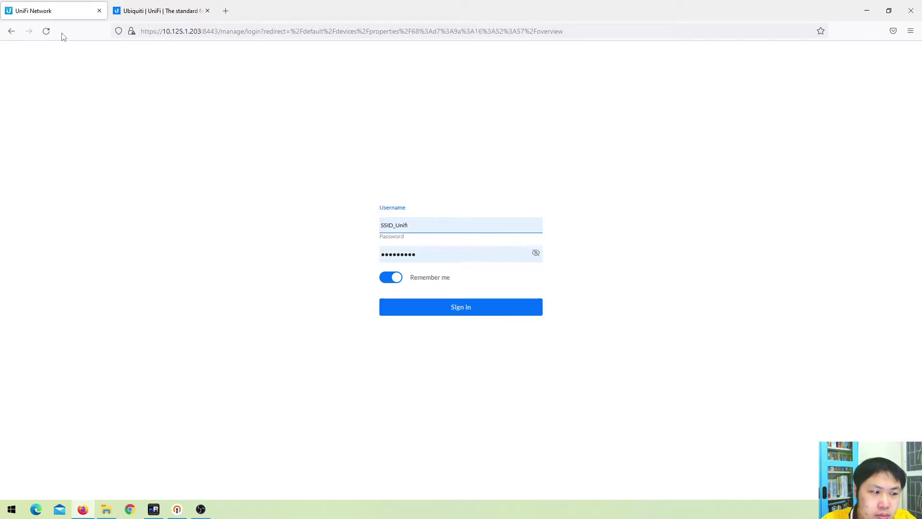
Strip the login path from the URL to load the controller's /manage login page
left_click(545, 34)
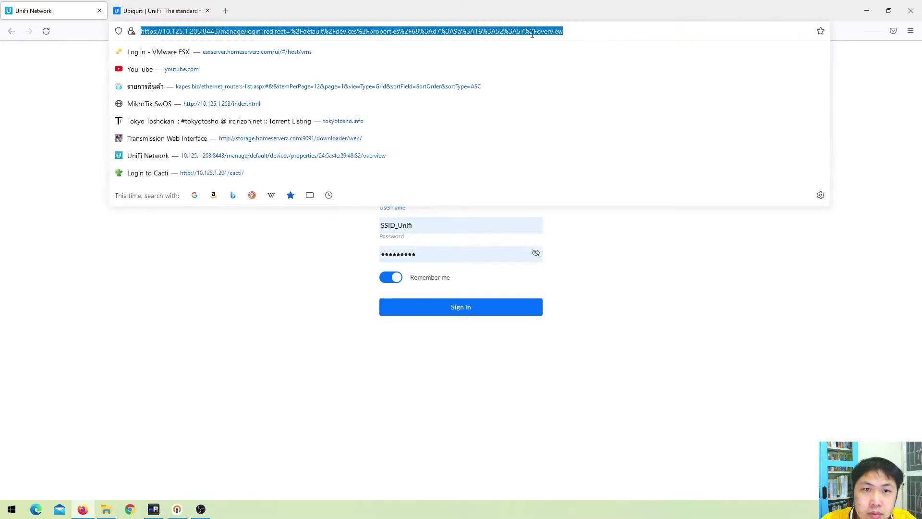
left_click_drag(220, 31, 622, 28)
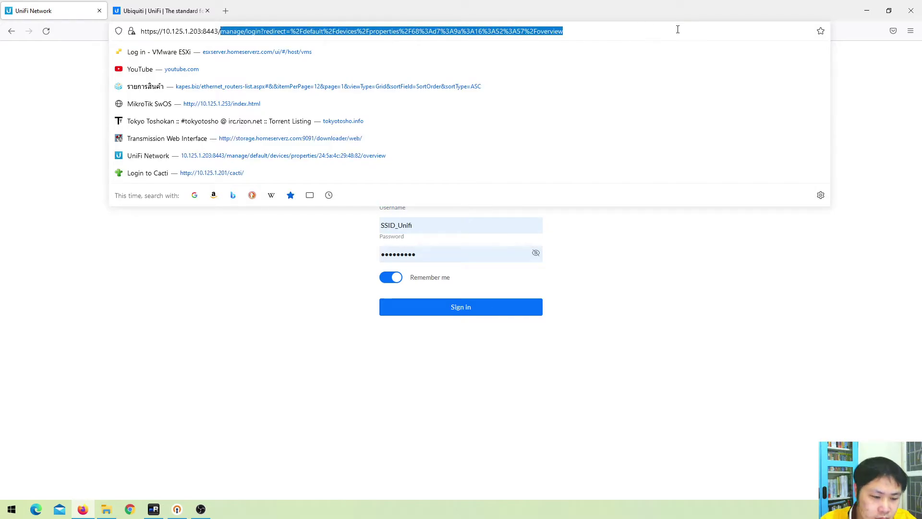
key("BackSpace")
key("Return")
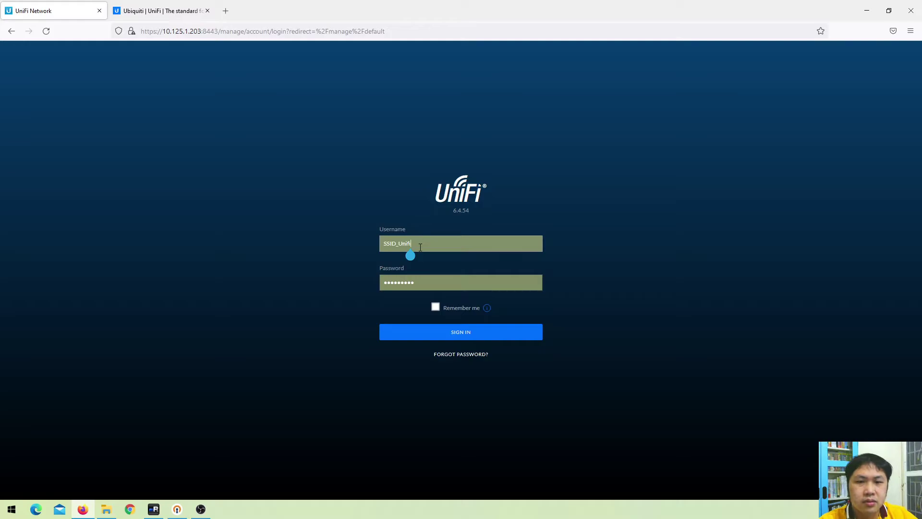
Sign in with another account's e-mail and password, then minimize Firefox to File Explorer
double_click(420, 247)
key("BackSpace")
key("BackSpace")
key("BackSpace")
key("BackSpace")
key("BackSpace")
key("BackSpace")
key("BackSpace")
key("BackSpace")
key("BackSpace")
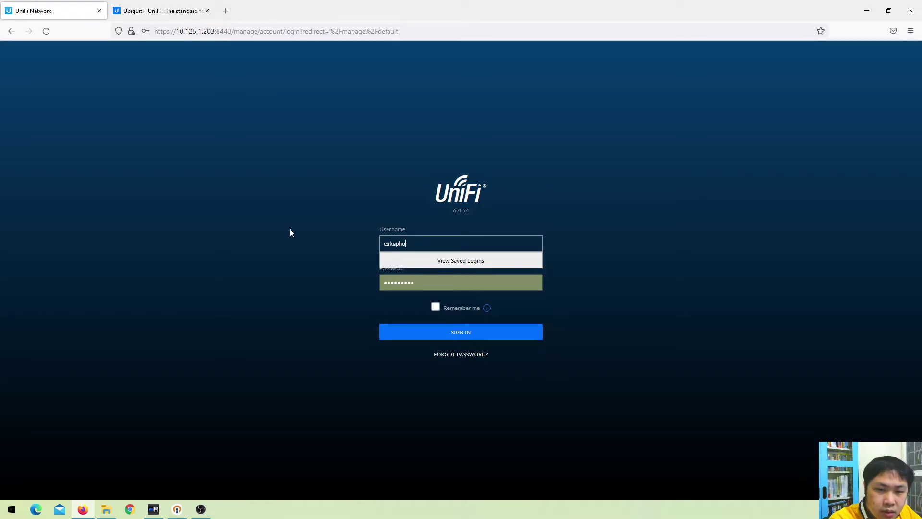
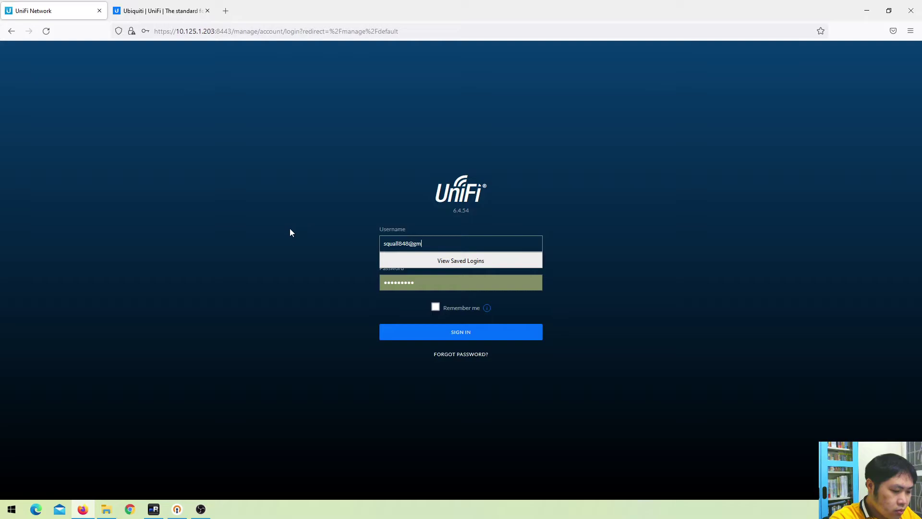
key("Tab")
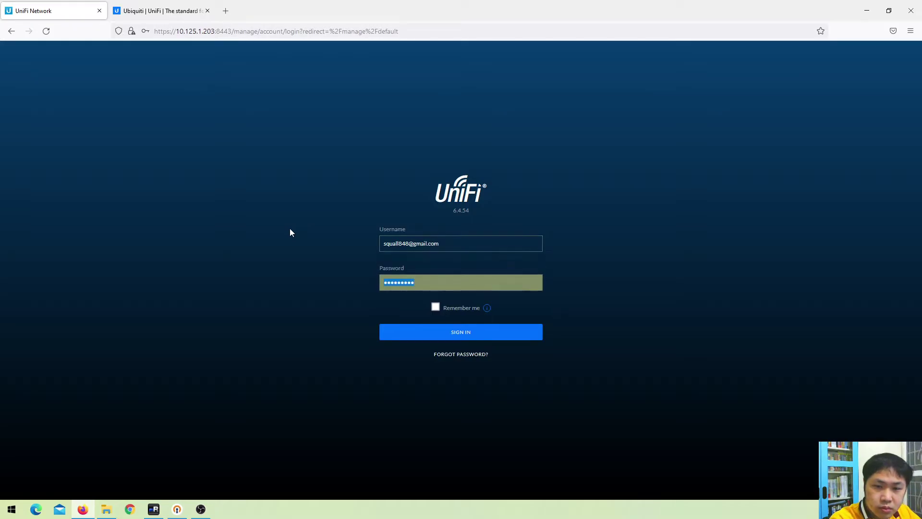
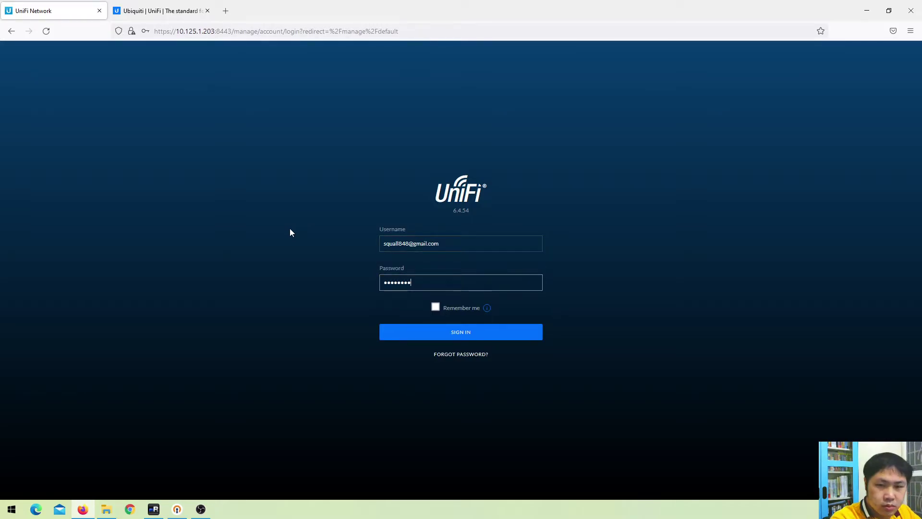
key("ctrl+a")
key("BackSpace")
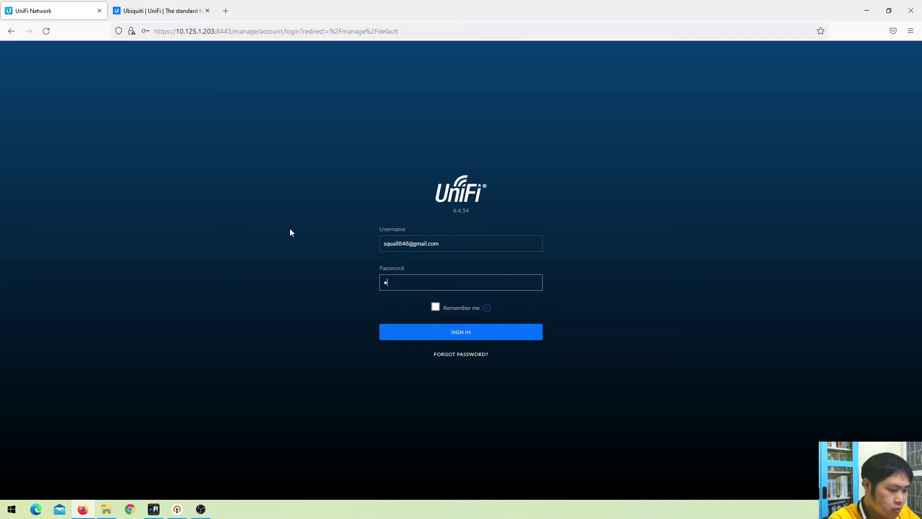
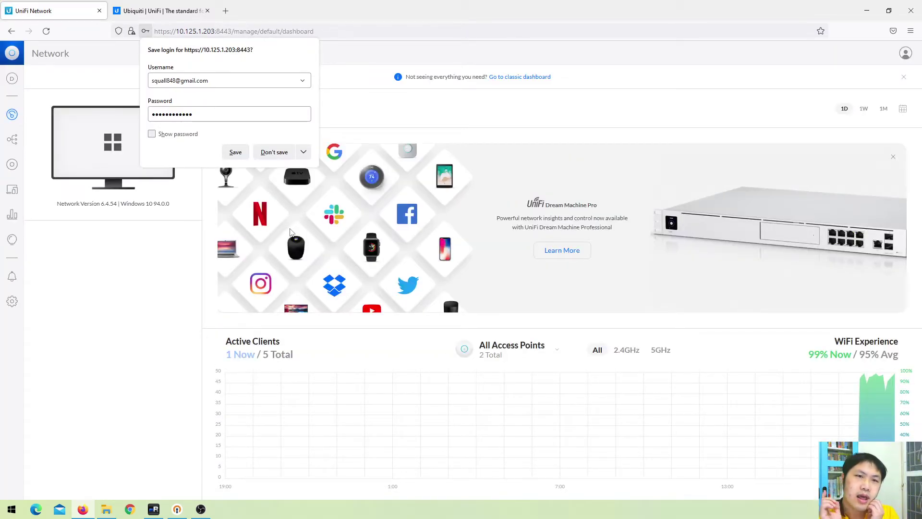
left_click(867, 10)
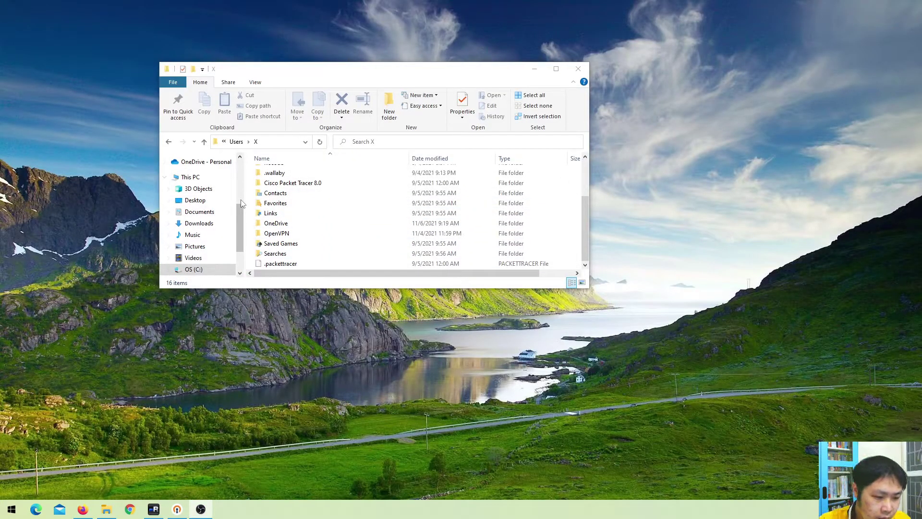
left_click(242, 199)
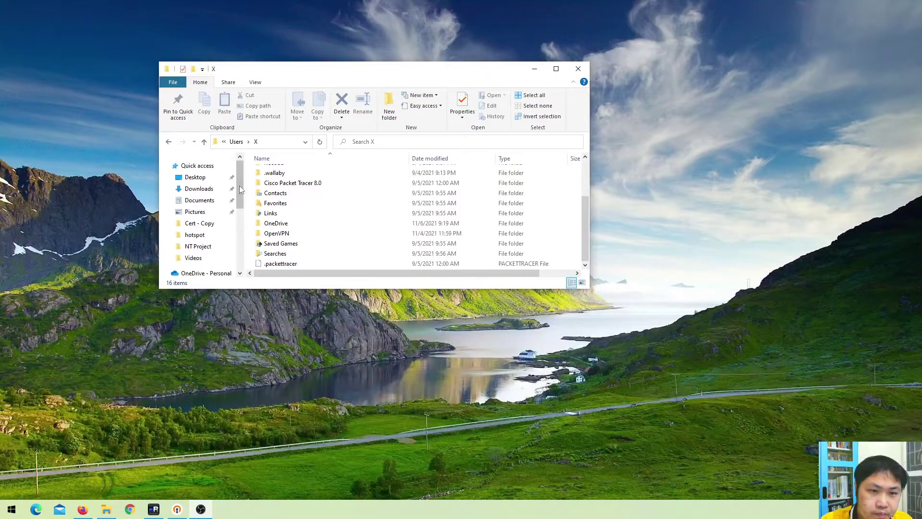
Browse Desktop and the Data (D:) drive, then view This PC's drives and free space
left_click(206, 180)
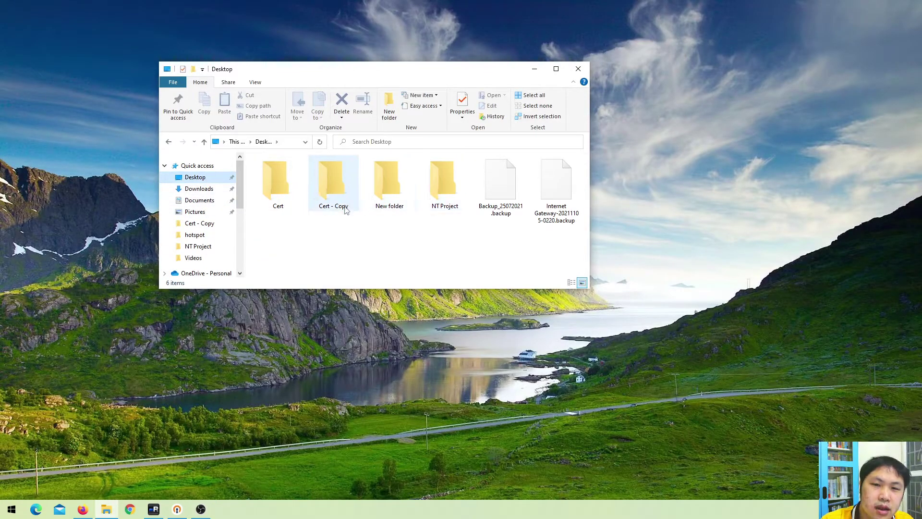
scroll(234, 244, "down", 5)
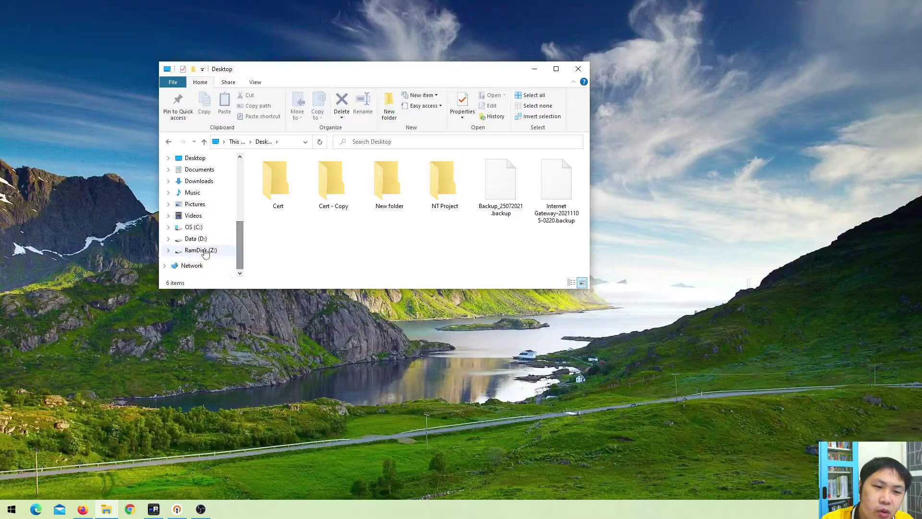
left_click(229, 240)
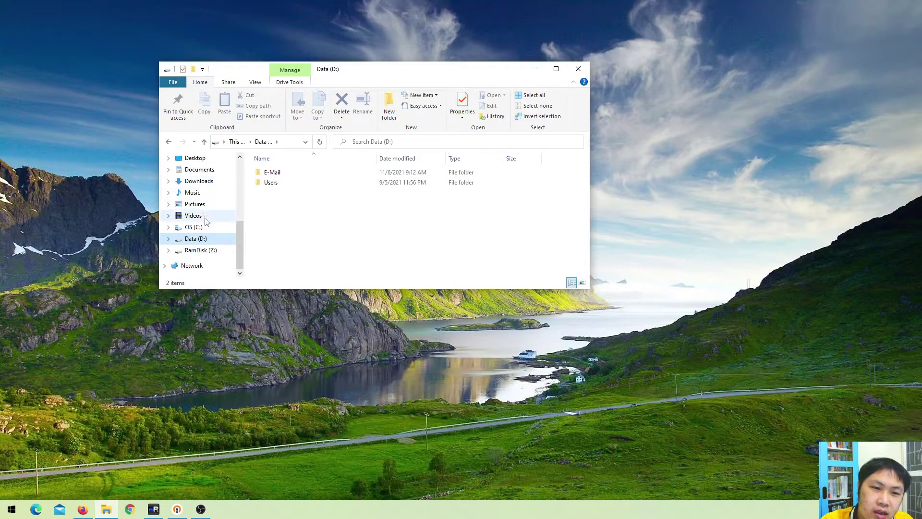
scroll(214, 218, "up", 5)
left_click(192, 200)
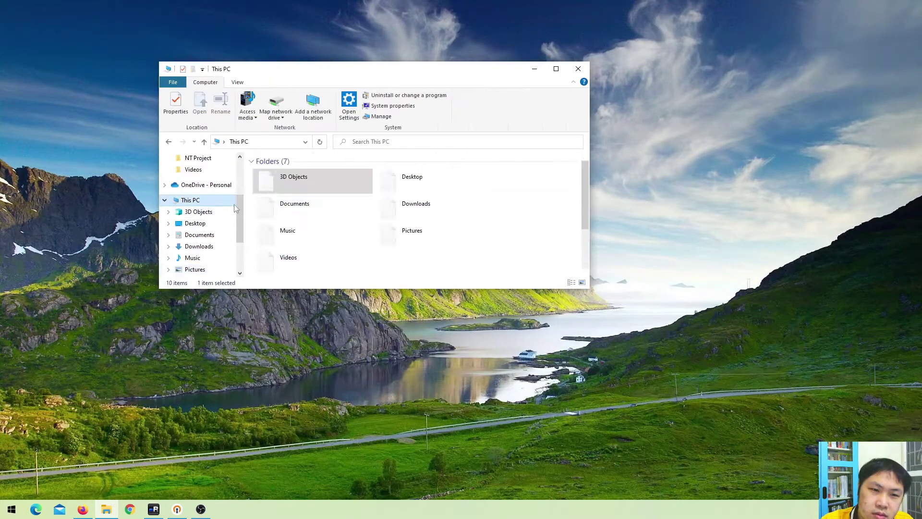
scroll(354, 219, "down", 2)
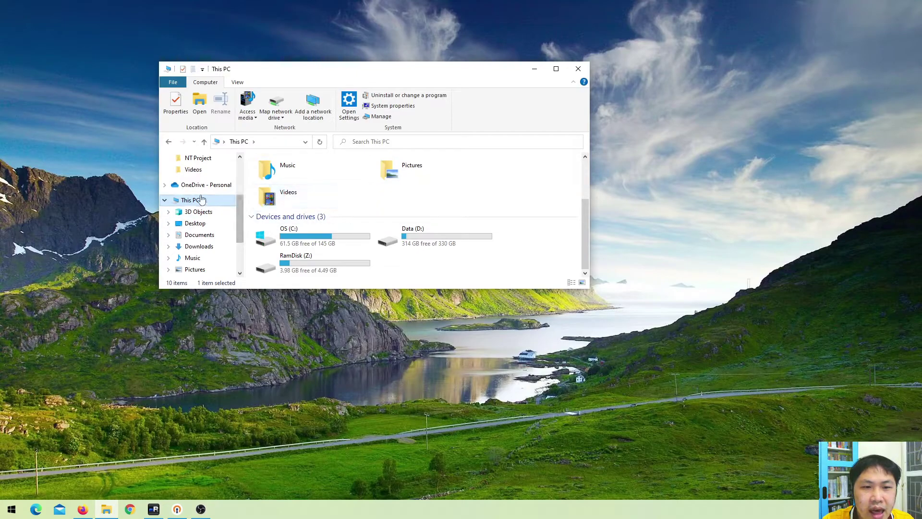
scroll(208, 199, "up", 2)
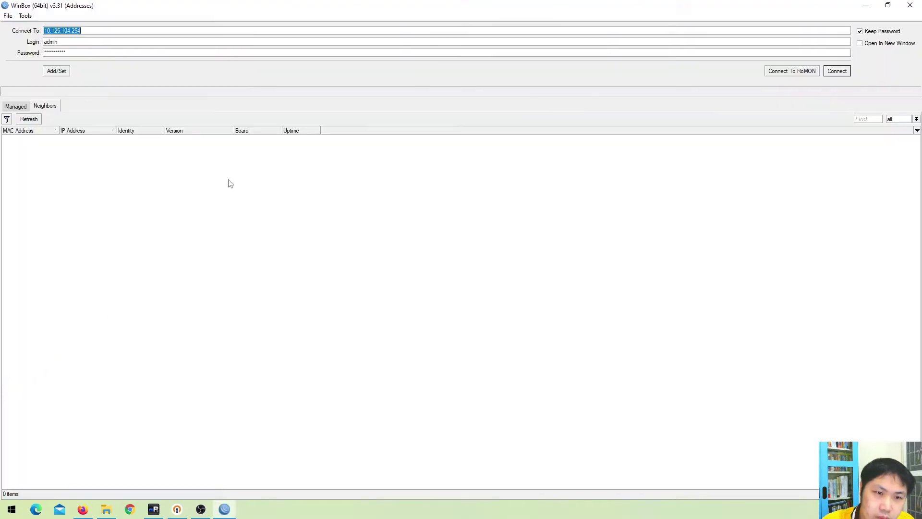
Connect to the Internet Gateway router by its MAC address from the Neighbors list
left_click(52, 138)
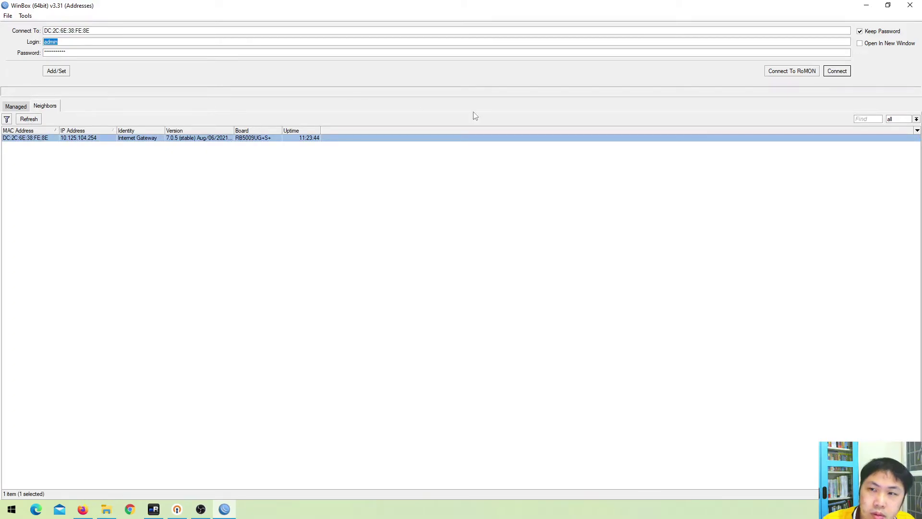
left_click(836, 71)
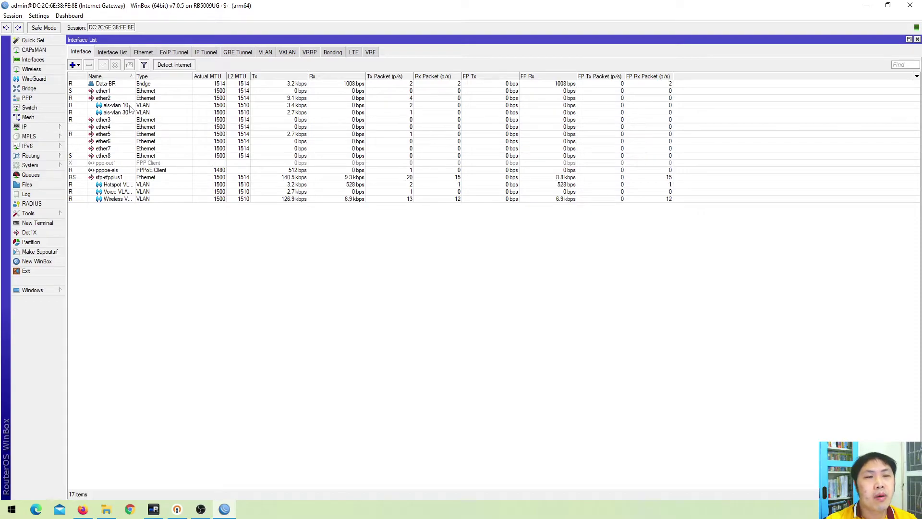
left_click(120, 91)
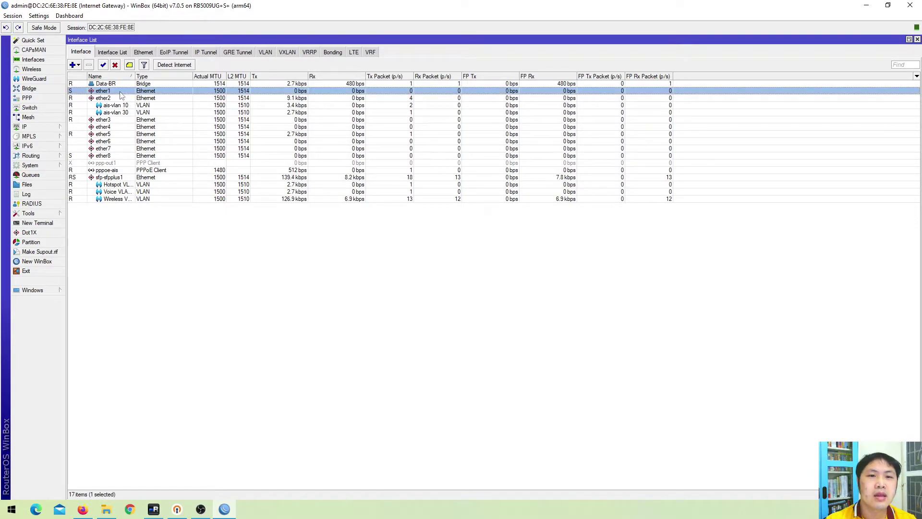
double_click(120, 93)
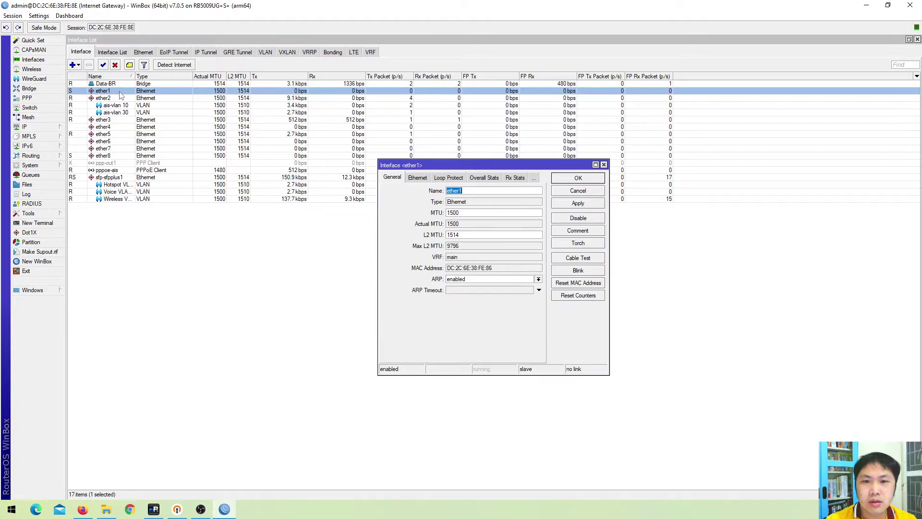
left_click(418, 178)
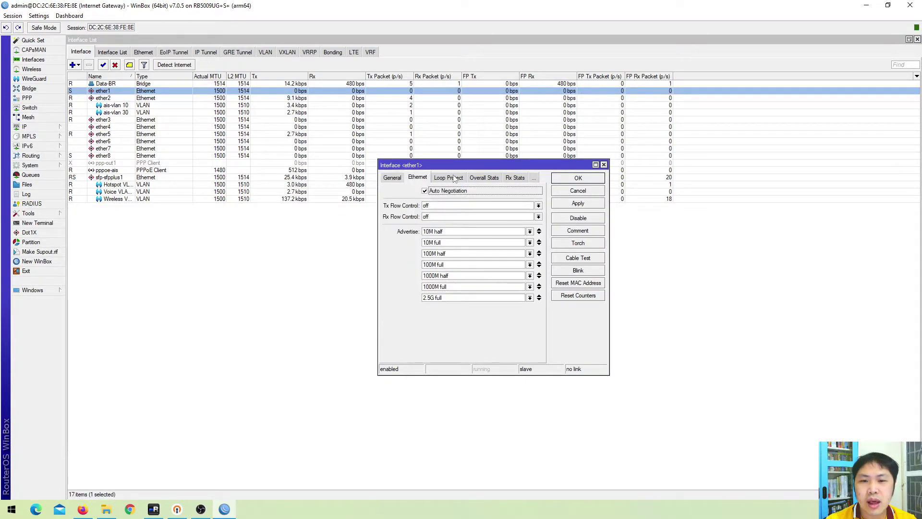
left_click(603, 165)
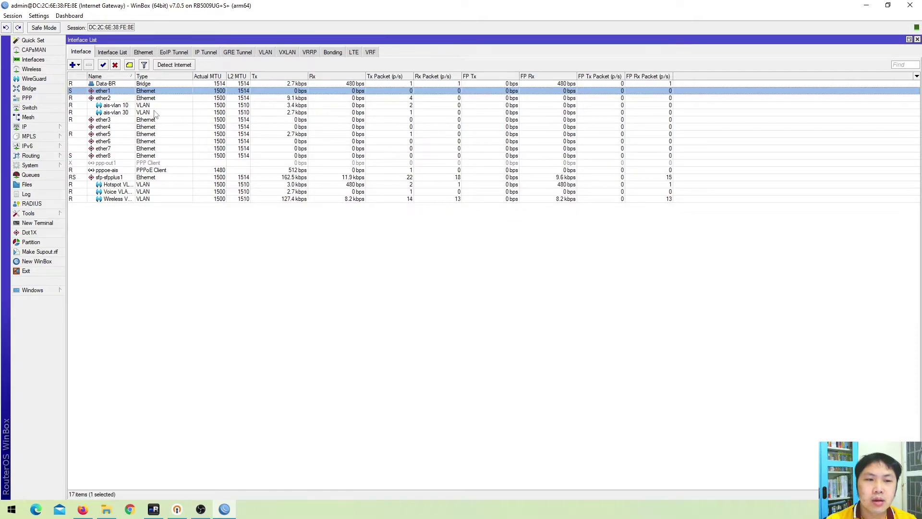
left_click(125, 178)
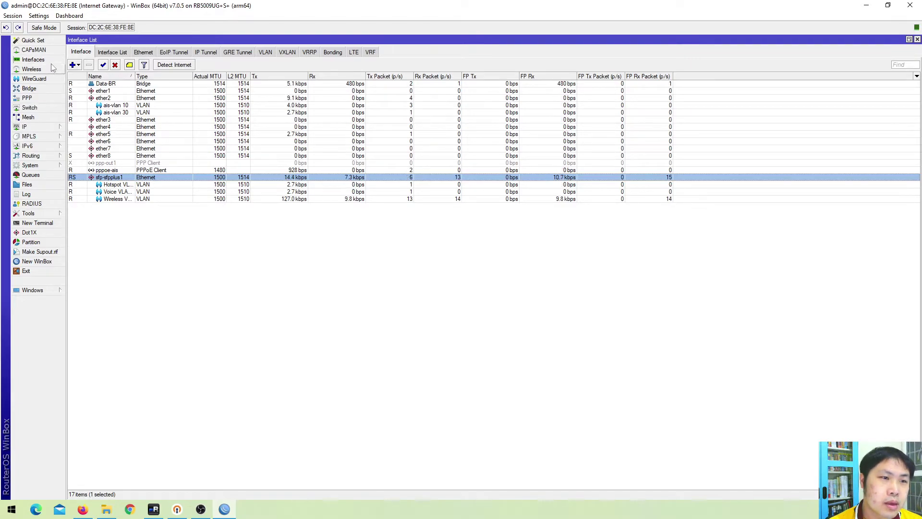
left_click(52, 128)
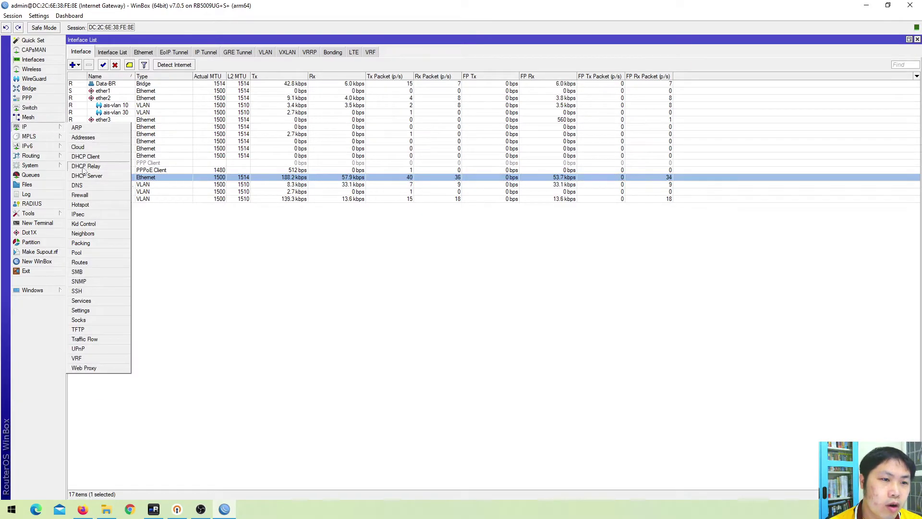
left_click(82, 195)
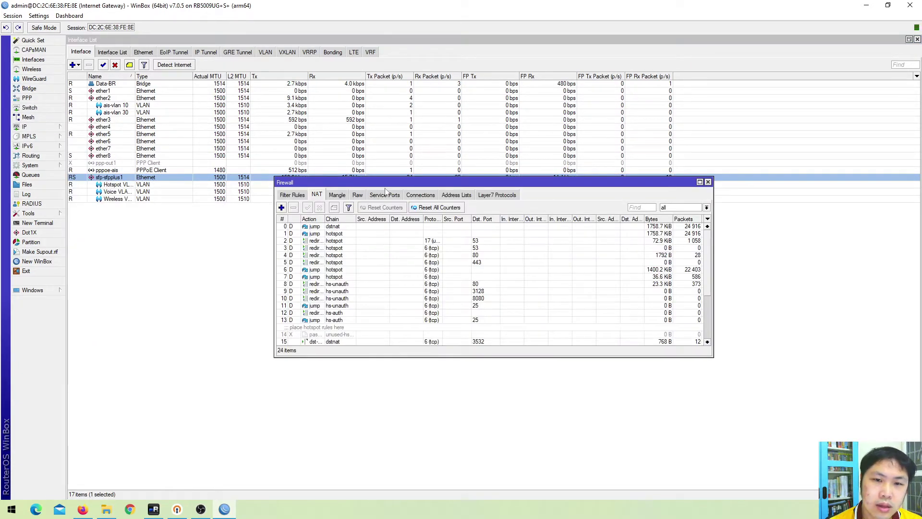
left_click(337, 195)
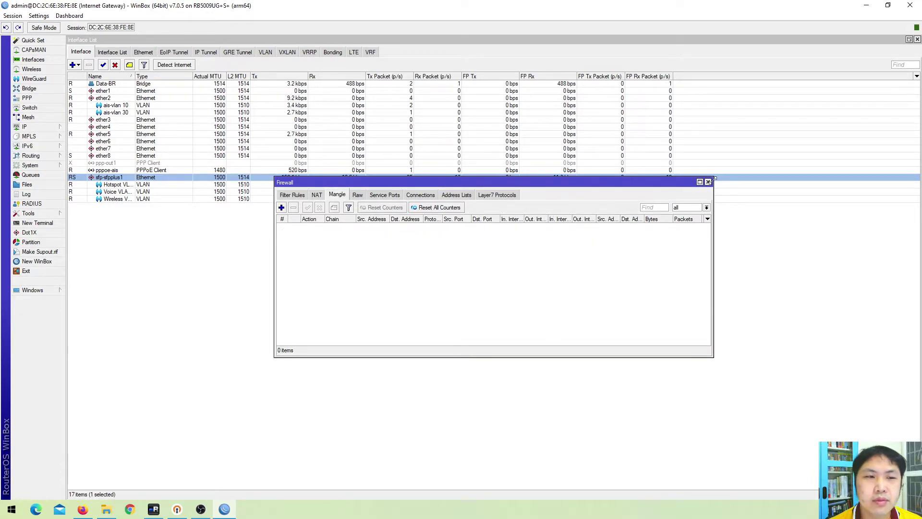
left_click(498, 195)
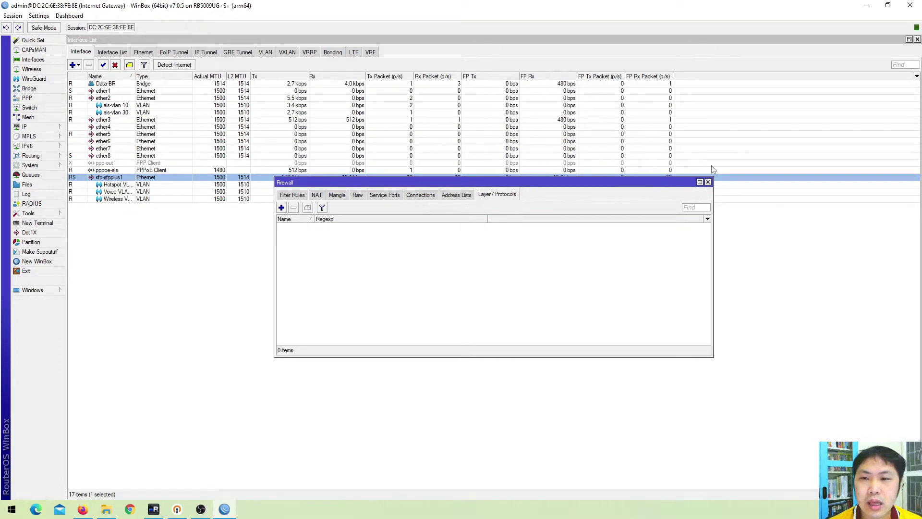
left_click(708, 182)
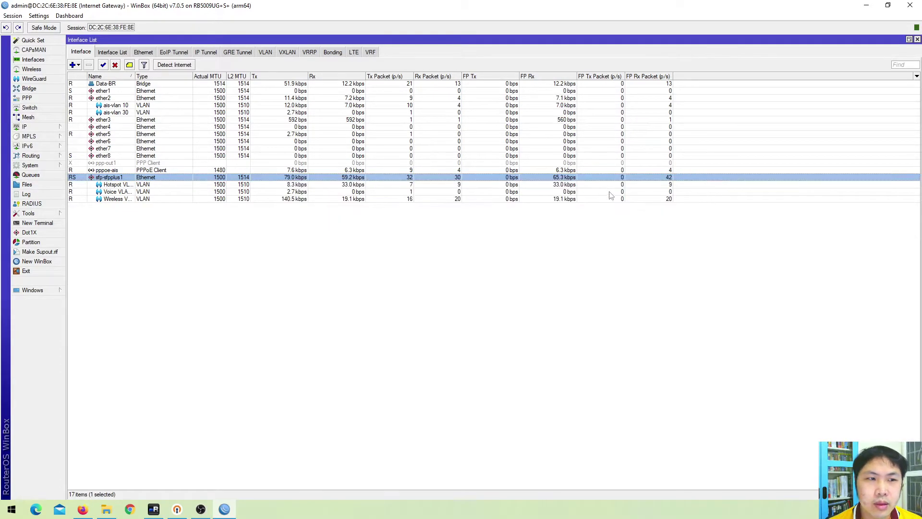
left_click(52, 128)
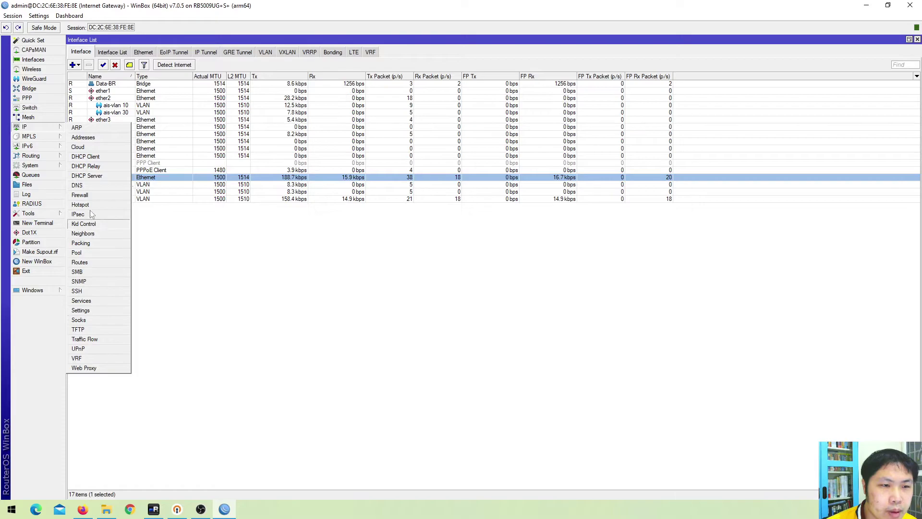
Open System > Resources and its per-core CPU window, placing the CPU window beside Resources
left_click(48, 165)
left_click(48, 166)
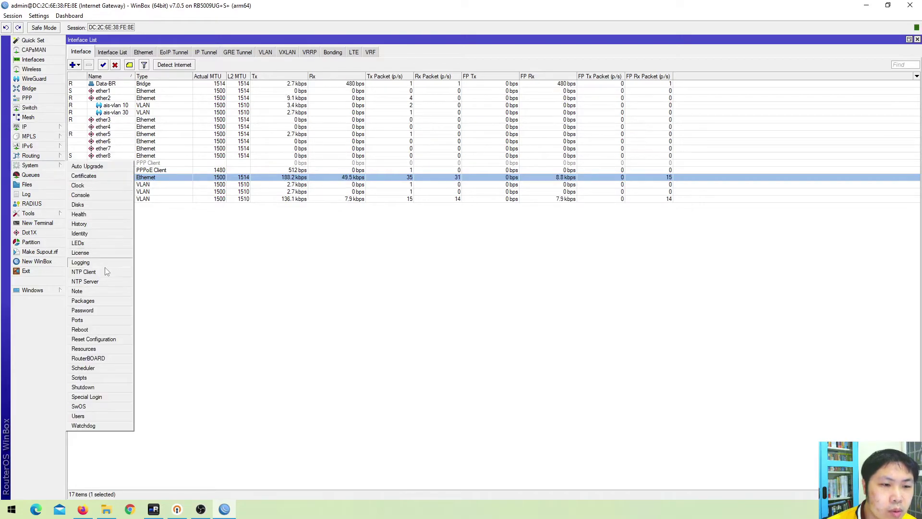
left_click(97, 349)
left_click(566, 214)
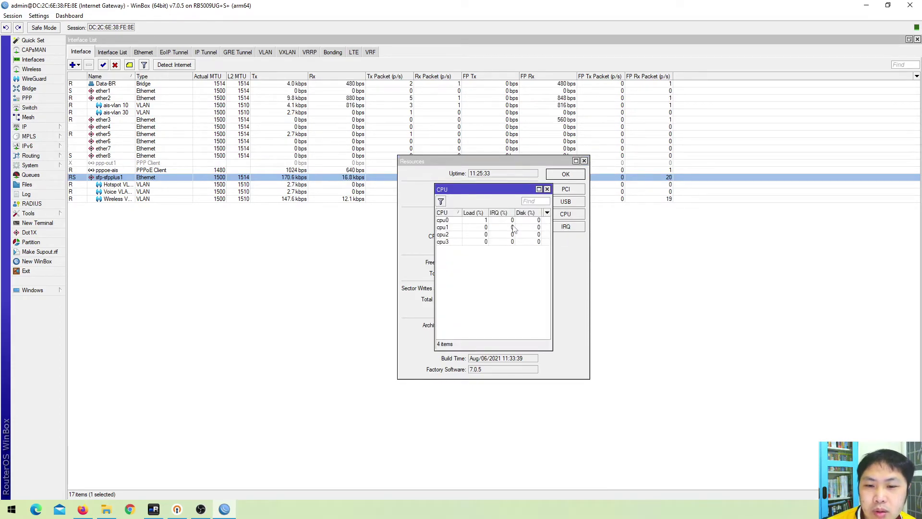
left_click_drag(515, 187, 678, 188)
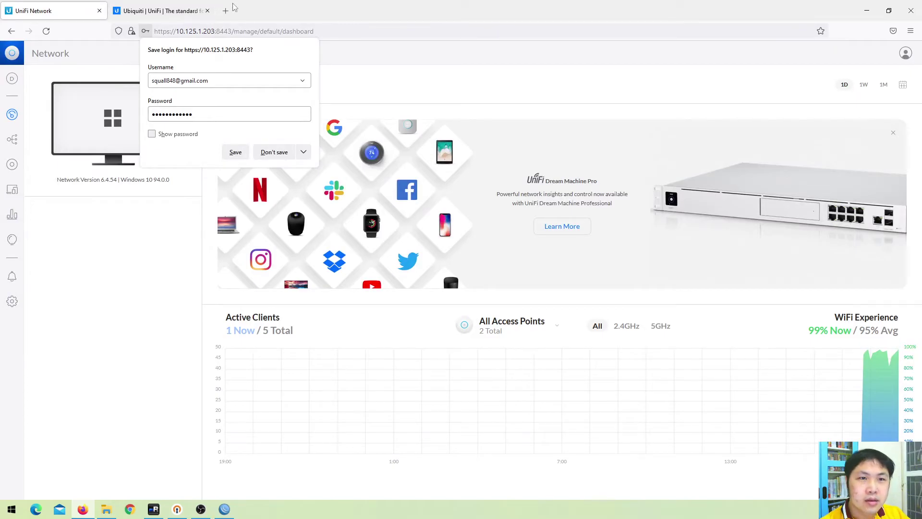
Search 'speedtest' in a new Firefox tab, open Speedtest by Ookla, then return to WinBox
left_click(225, 10)
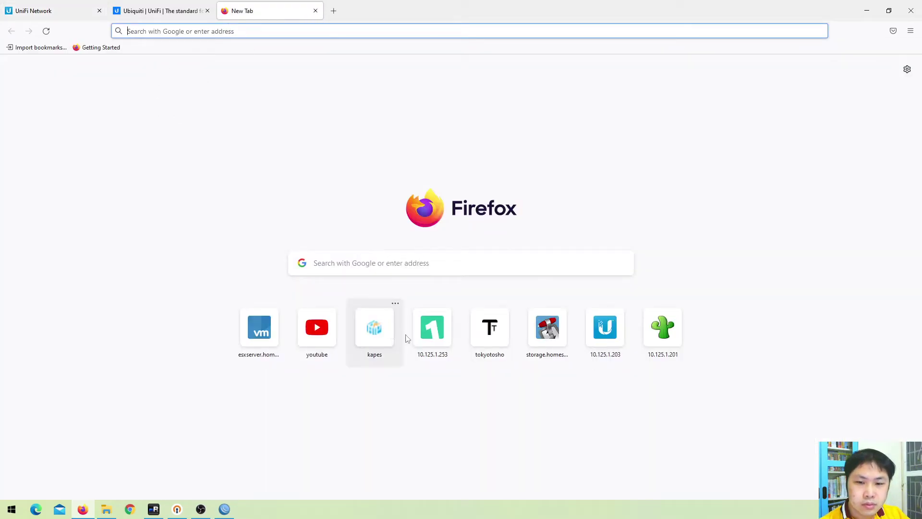
type("spee")
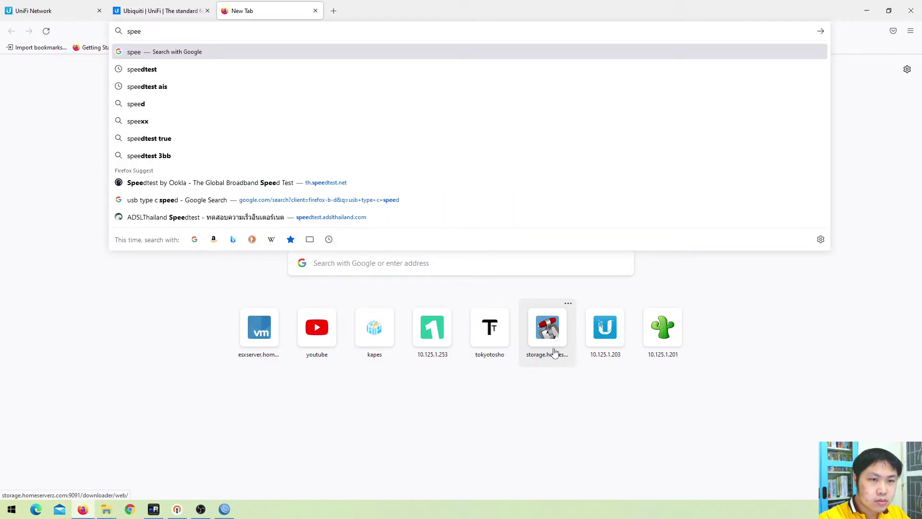
key("Down")
key("Return")
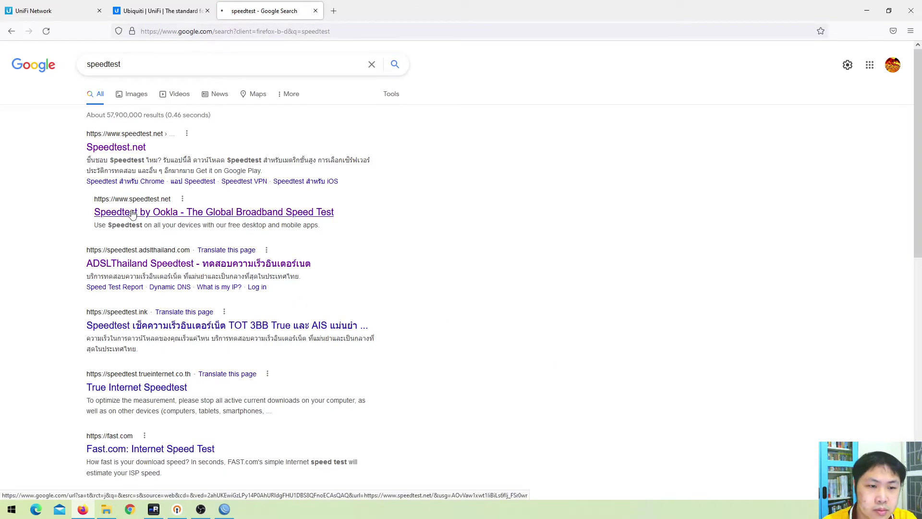
left_click(130, 212)
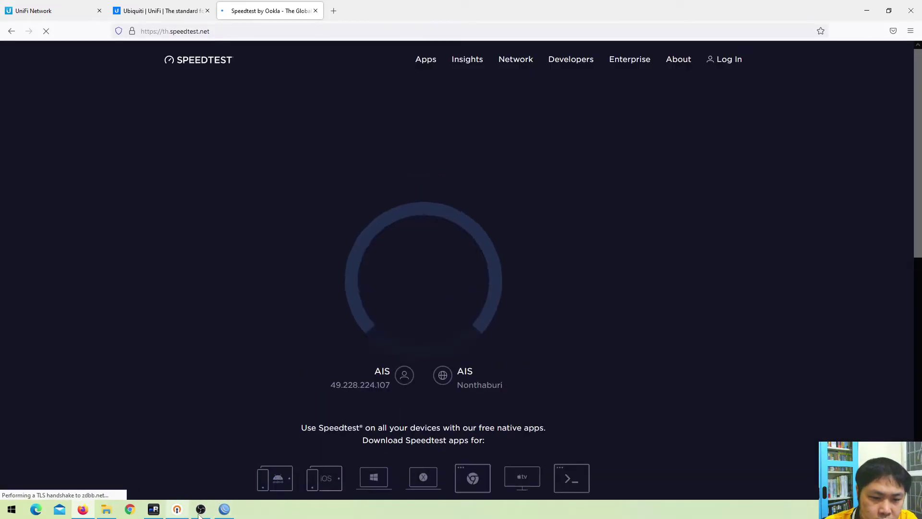
left_click(225, 509)
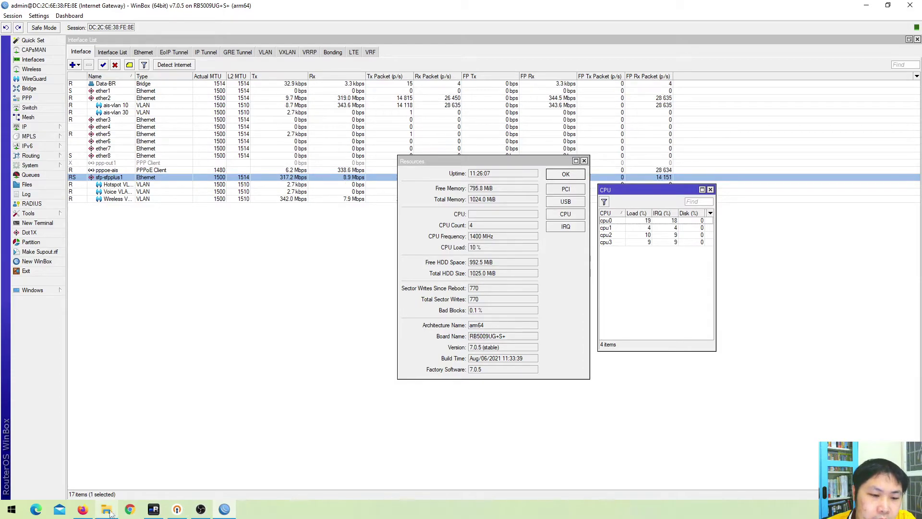
Check the speed test in Firefox, then close WinBox's CPU and Resources windows
left_click(82, 510)
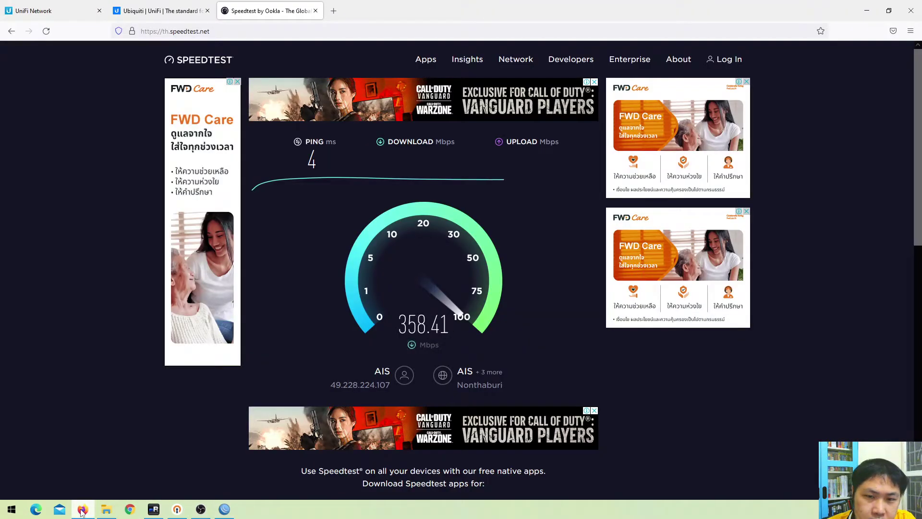
left_click(83, 510)
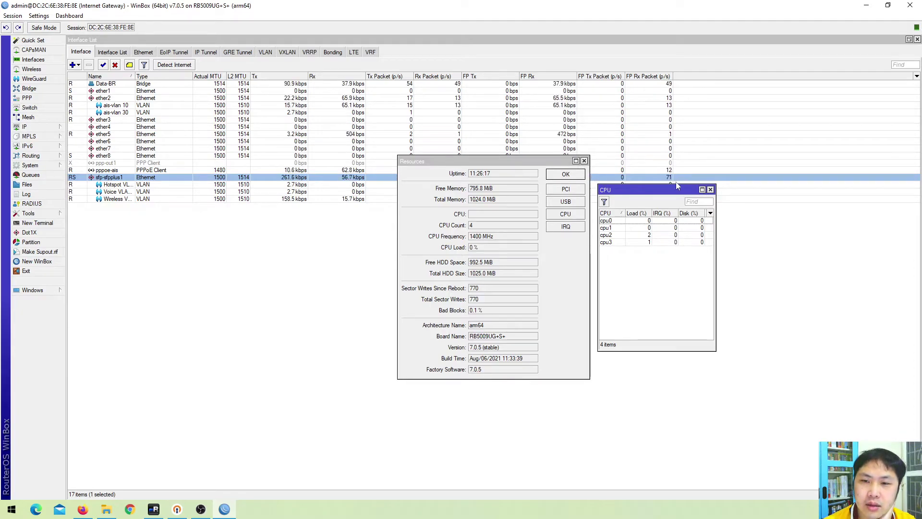
left_click(711, 189)
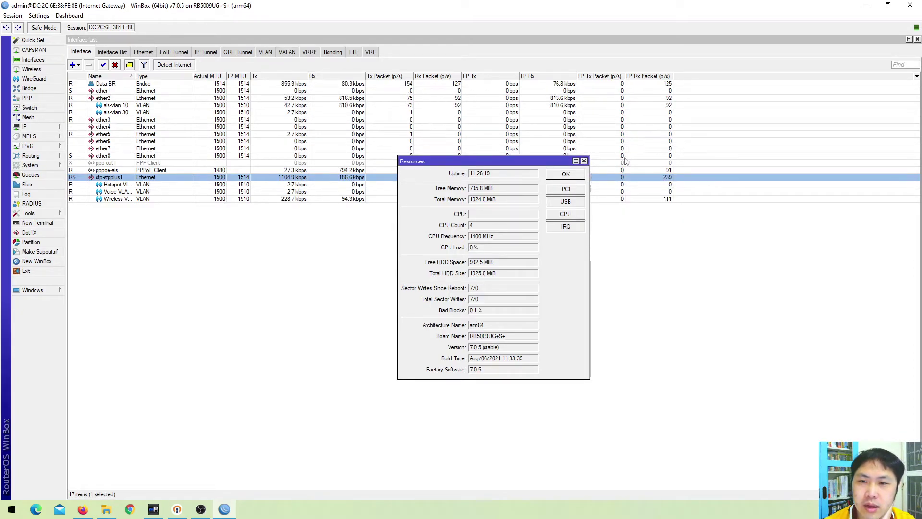
left_click(583, 161)
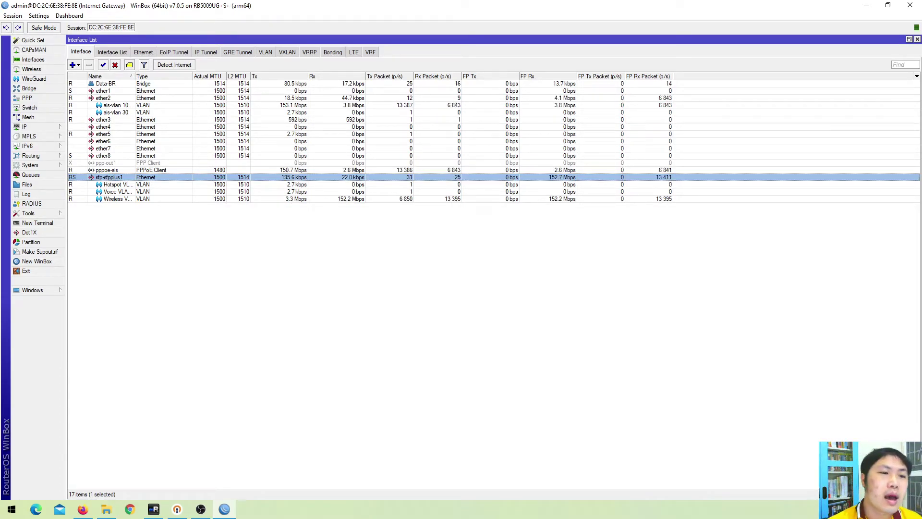
left_click(30, 165)
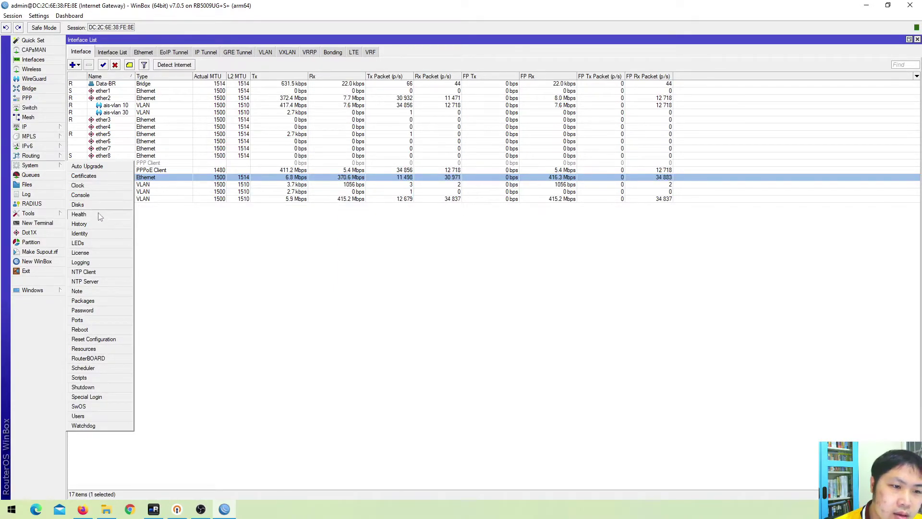
left_click(79, 214)
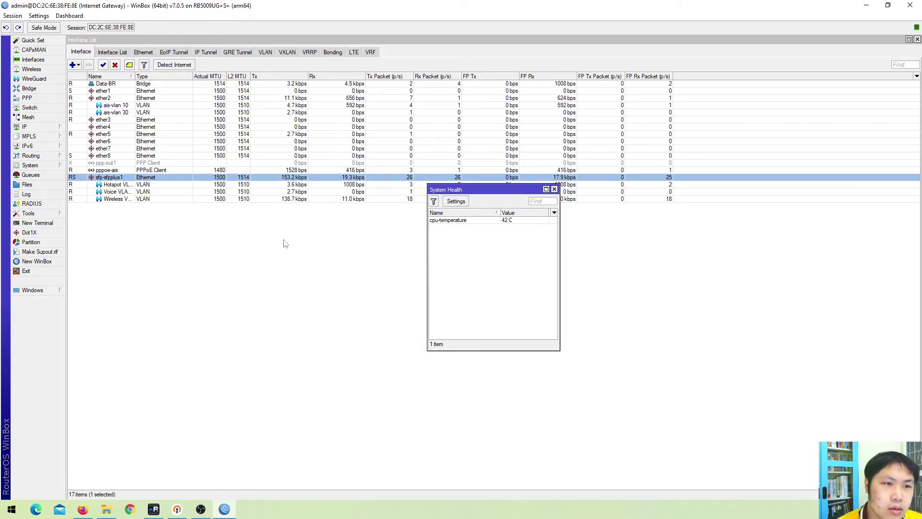
left_click(554, 190)
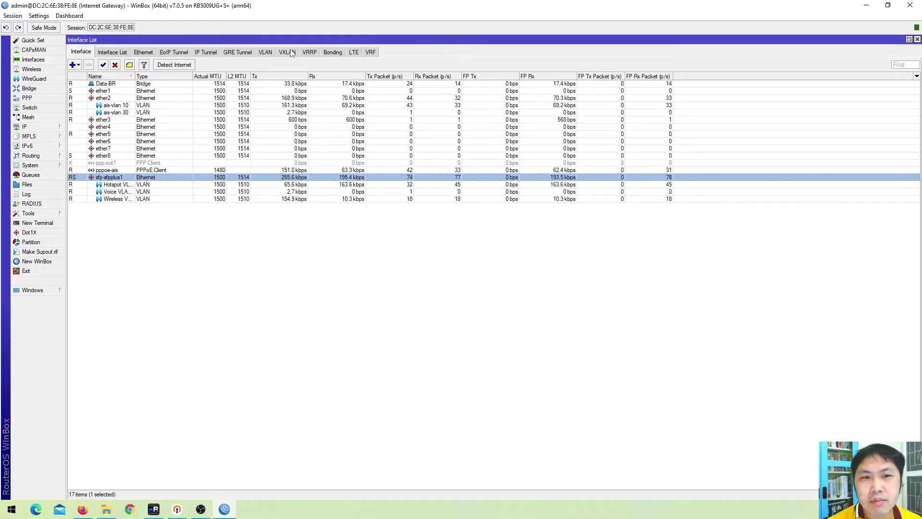
Check the VRF and VRRP tabs of Interface List, ending on the empty VXLAN tab
left_click(292, 52)
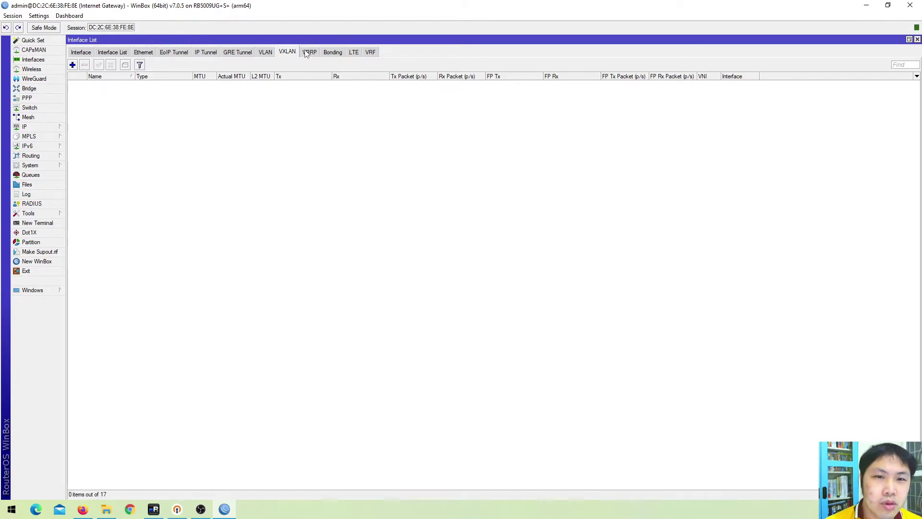
left_click(373, 55)
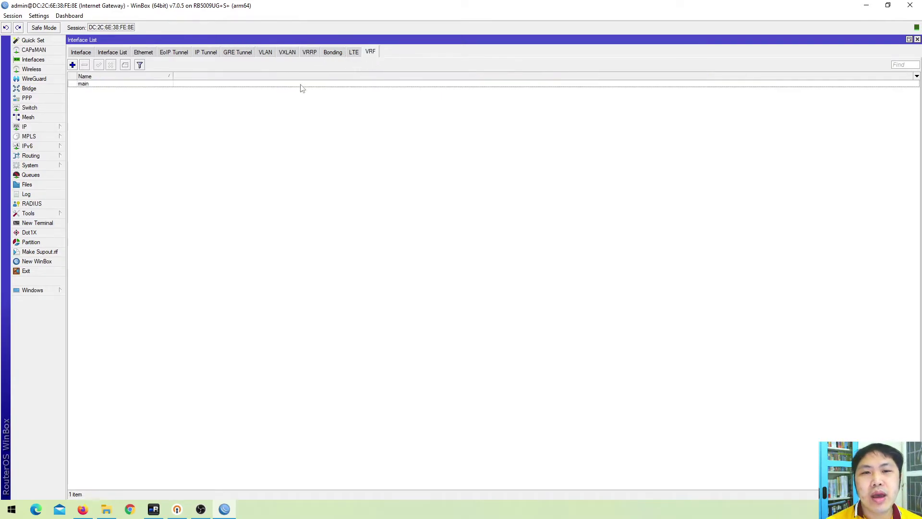
left_click(308, 54)
left_click(287, 54)
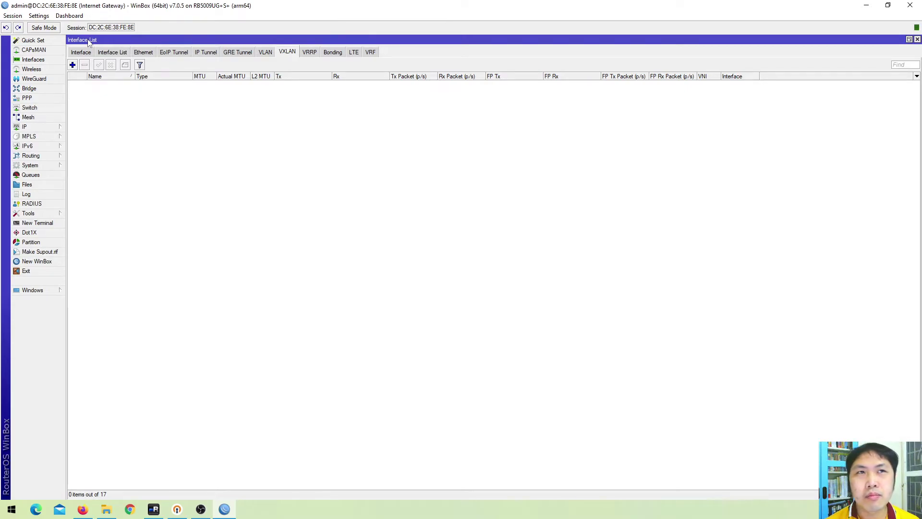
left_click(37, 81)
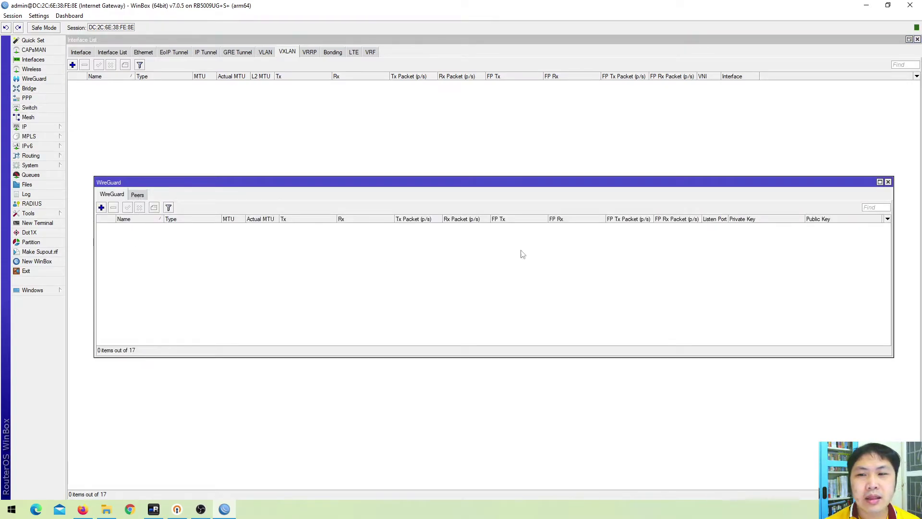
left_click(888, 182)
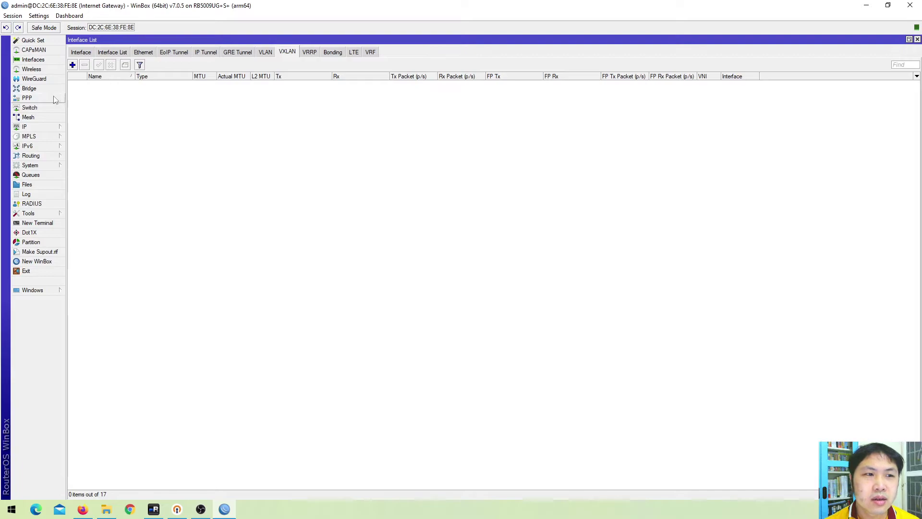
left_click(34, 79)
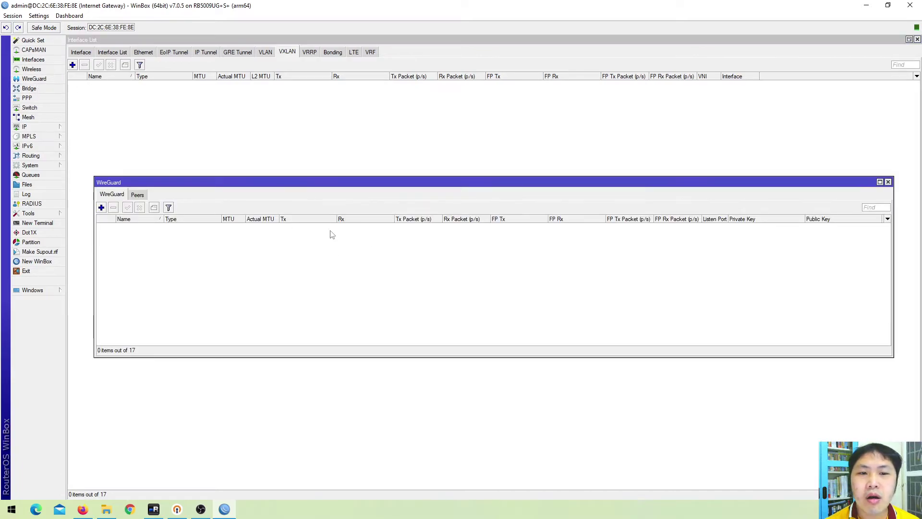
left_click(888, 182)
left_click(27, 98)
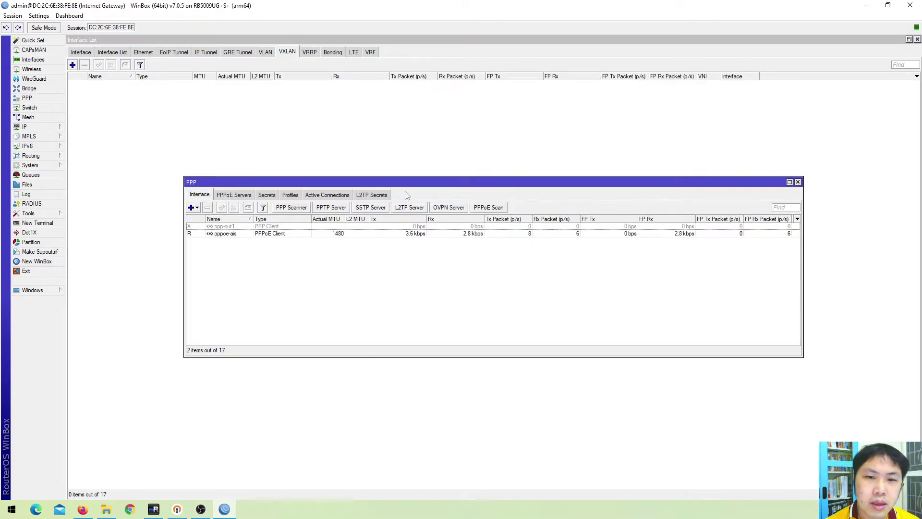
left_click(446, 208)
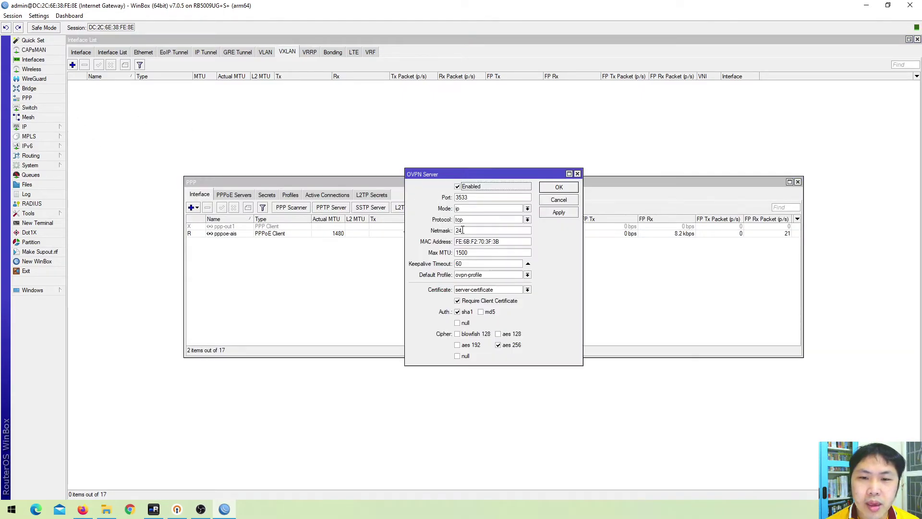
left_click(467, 220)
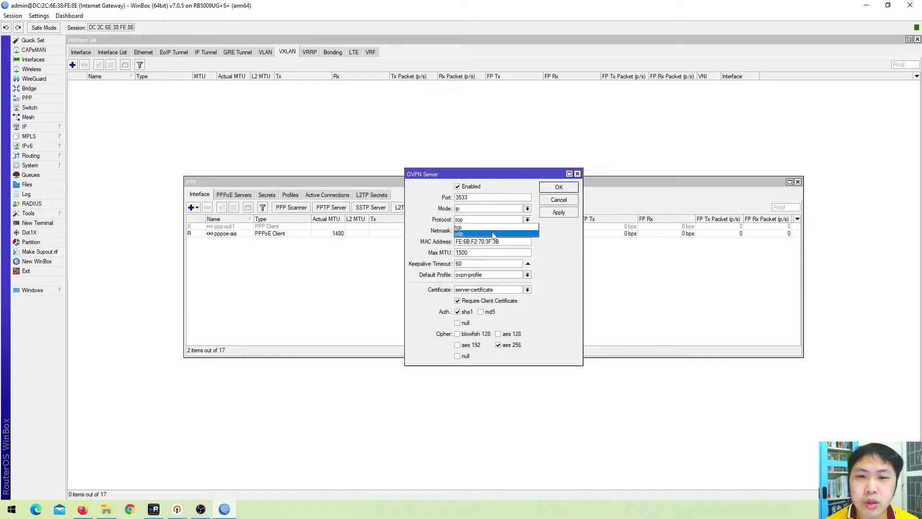
left_click(574, 238)
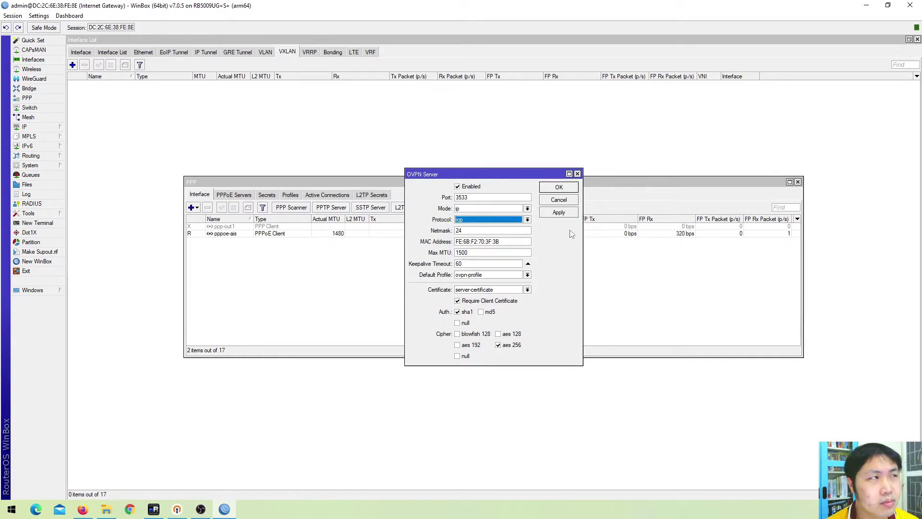
left_click(563, 197)
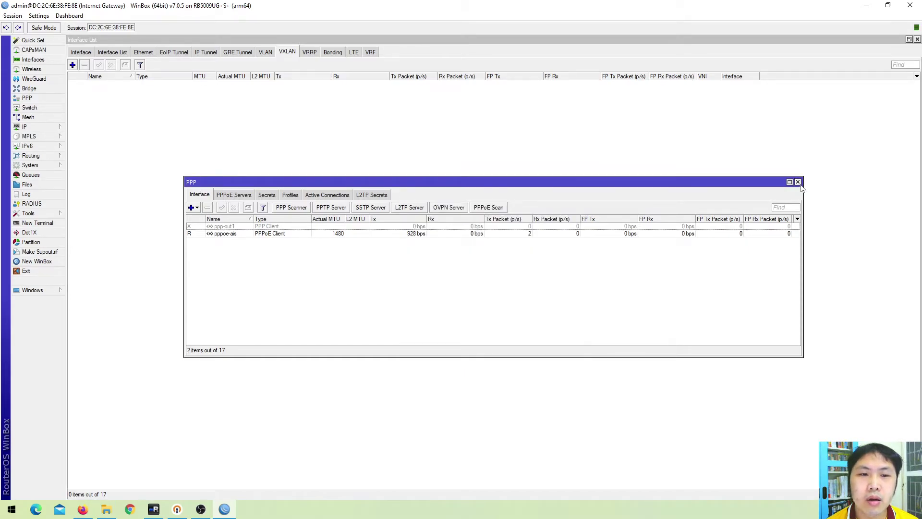
left_click(798, 183)
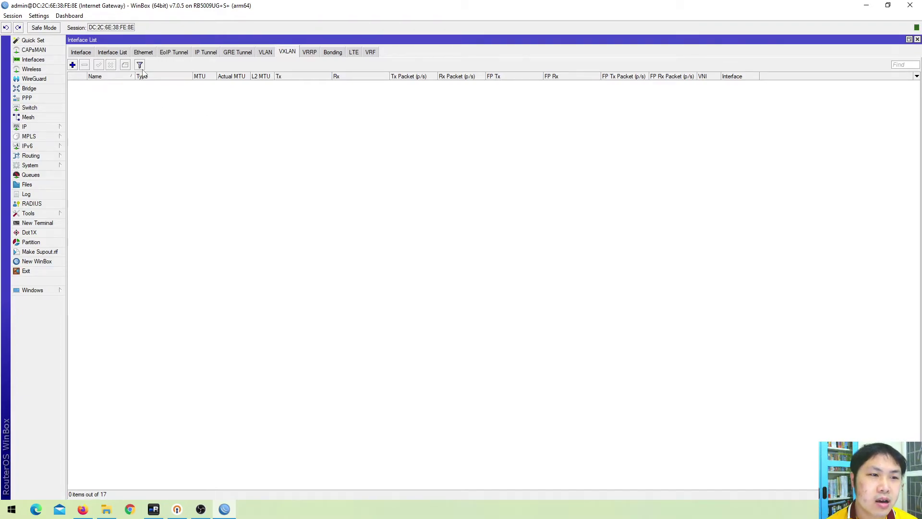
Look at the Data-BR bridge list and the System > SwOS settings, closing both
left_click(43, 90)
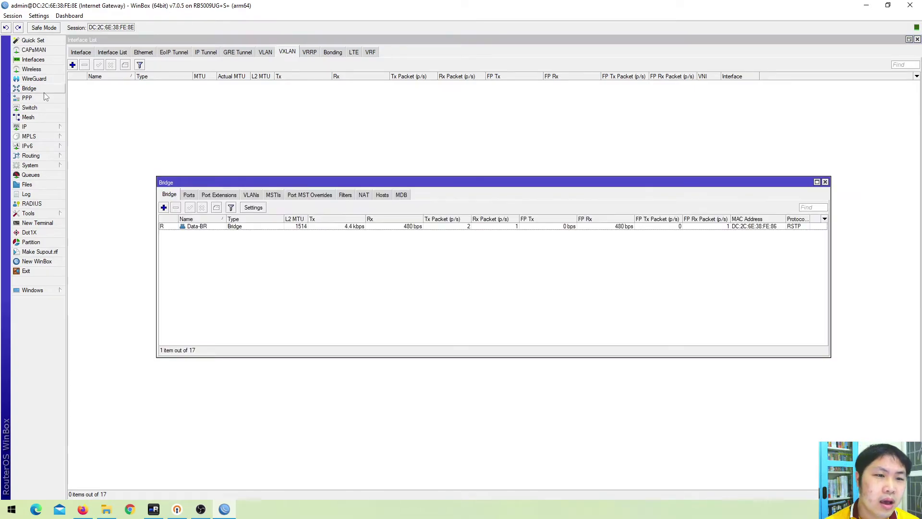
left_click(825, 182)
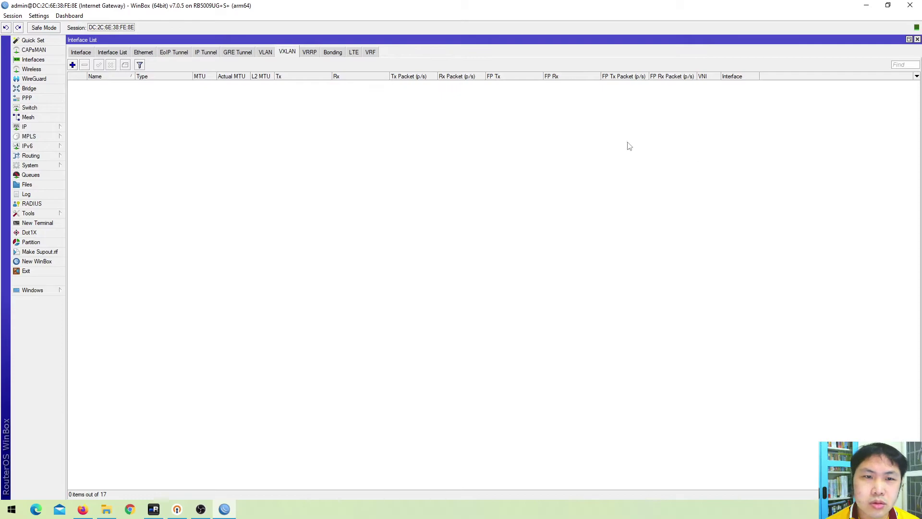
left_click(41, 166)
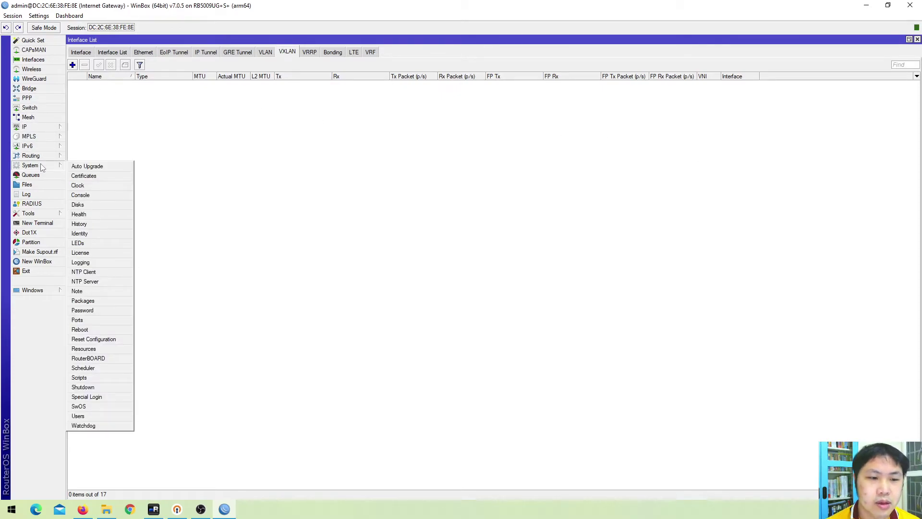
left_click(79, 406)
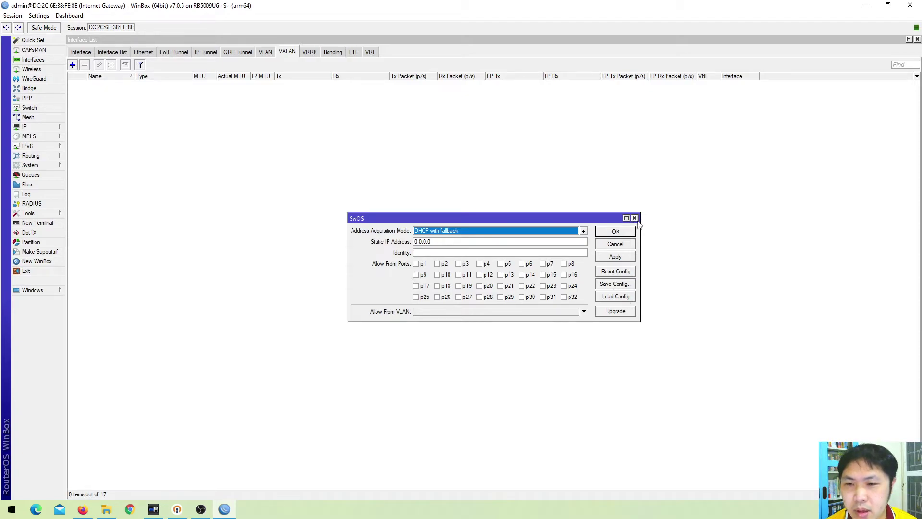
left_click(635, 218)
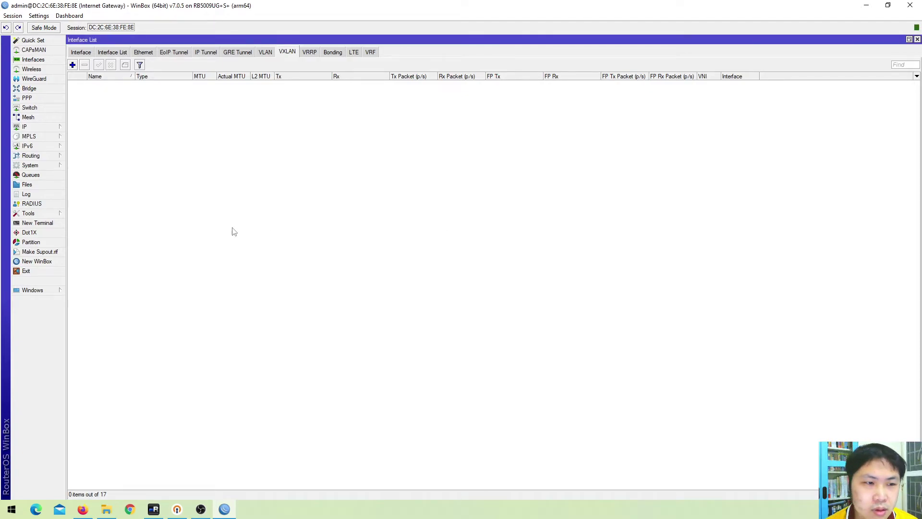
Open and close a New Terminal, then show the System submenu again
left_click(53, 223)
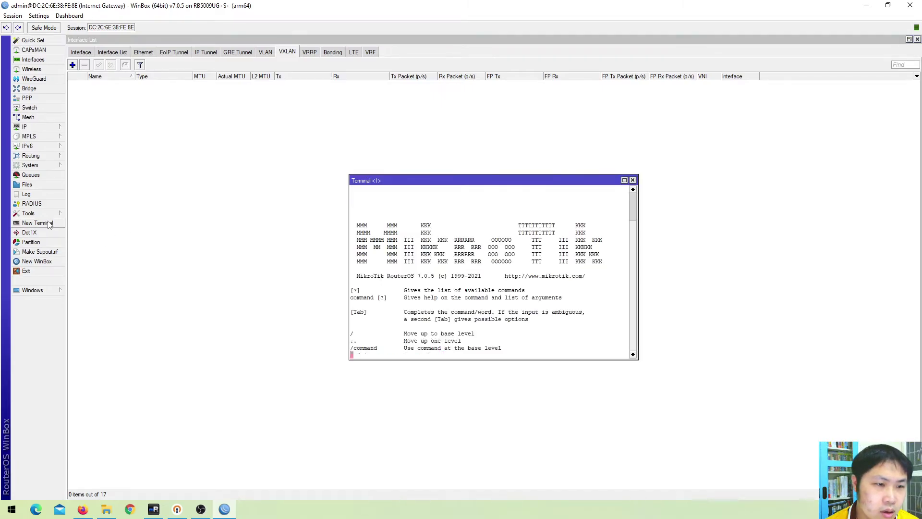
left_click(632, 180)
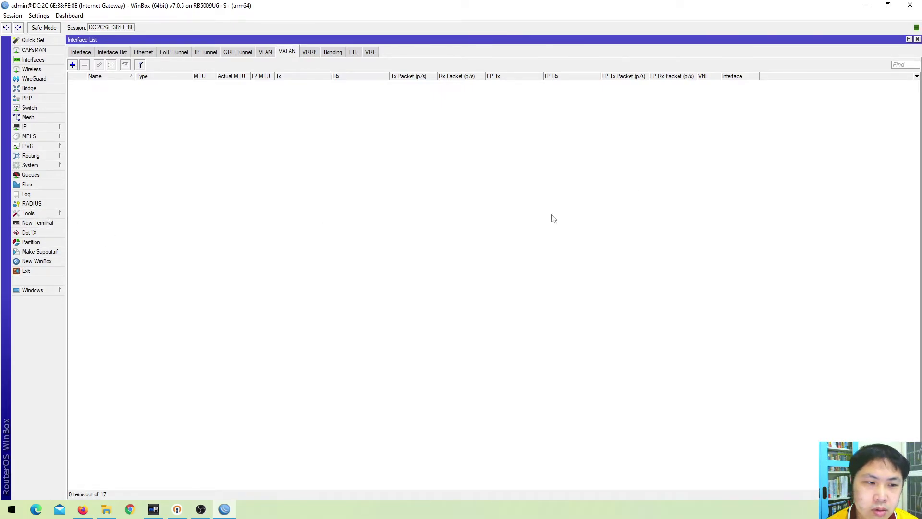
left_click(46, 168)
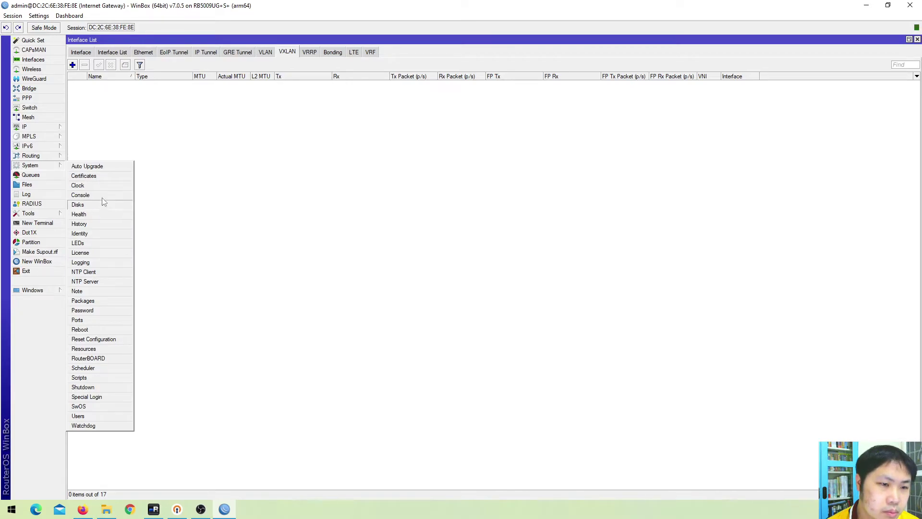
Check the router's Clock settings, including the manual time zone tab, then close them
left_click(106, 186)
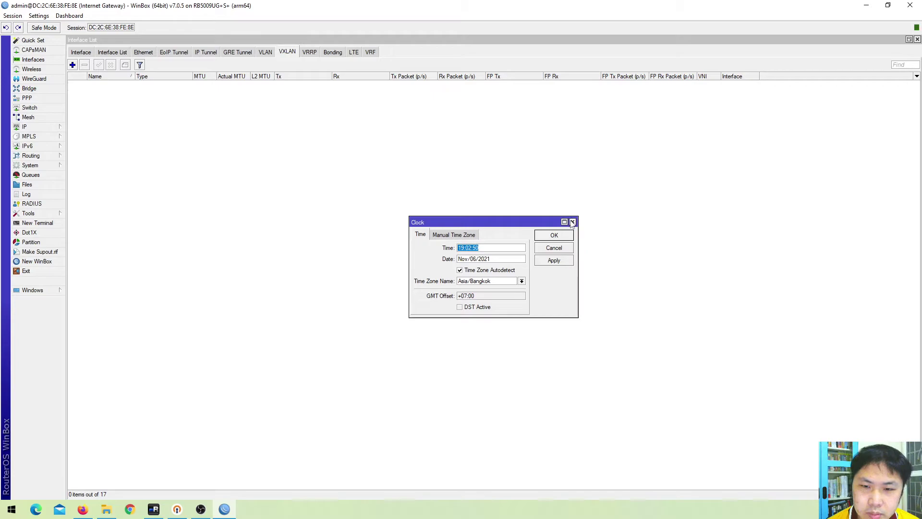
left_click(459, 236)
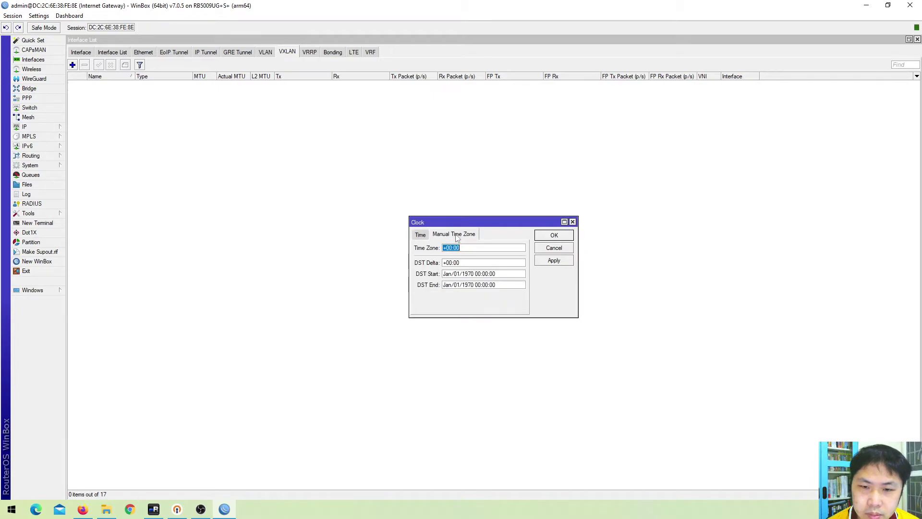
left_click(422, 235)
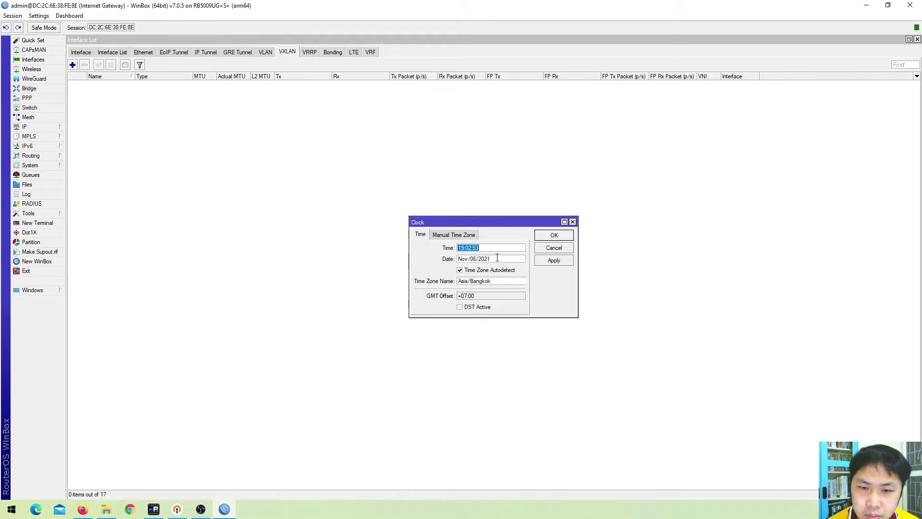
left_click(572, 222)
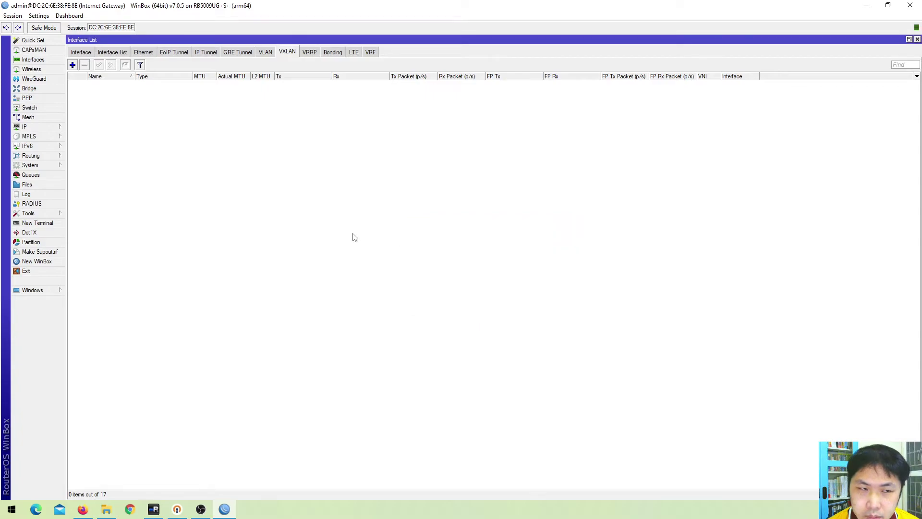
Inspect switch1 (Marvell 88E6393X) ports, port isolation and empty rule list, then close Switch
left_click(43, 108)
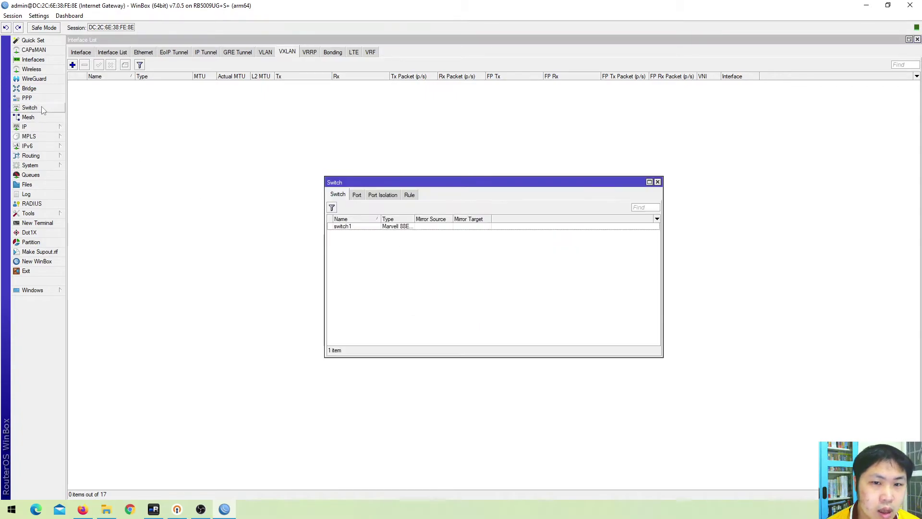
double_click(414, 219)
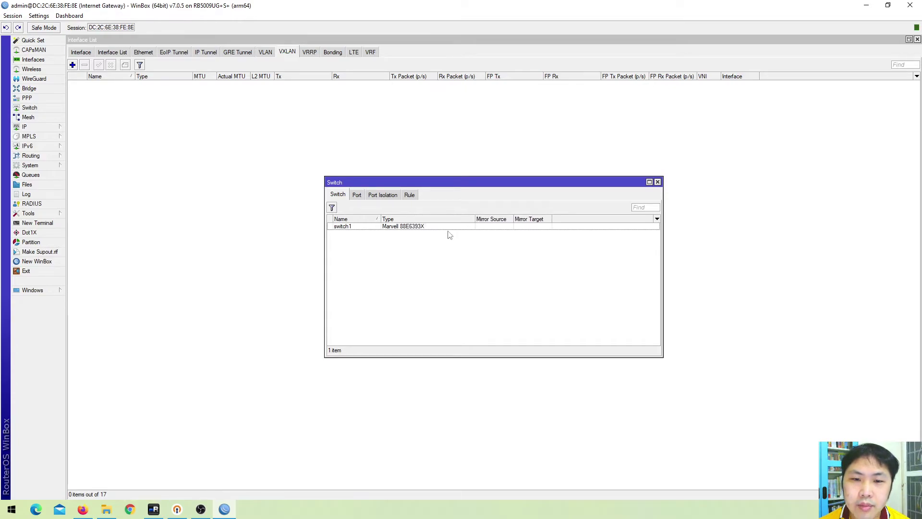
left_click(400, 229)
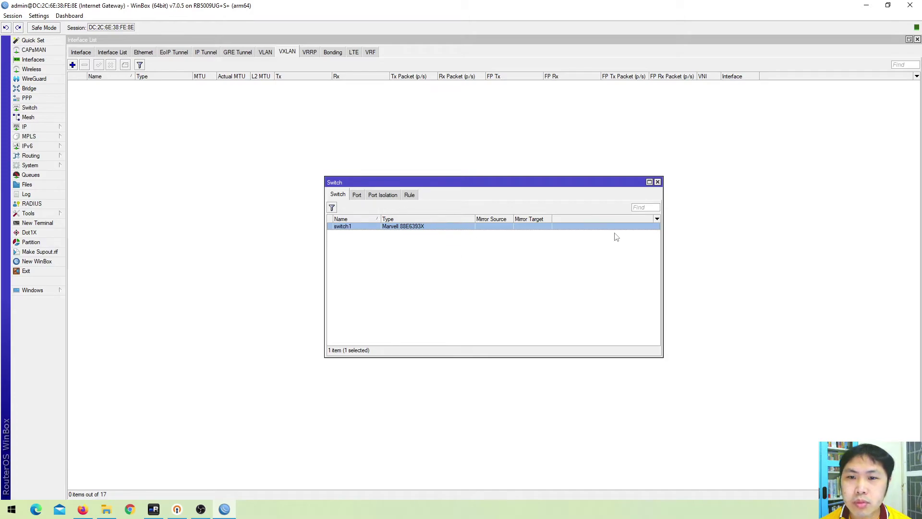
left_click(359, 196)
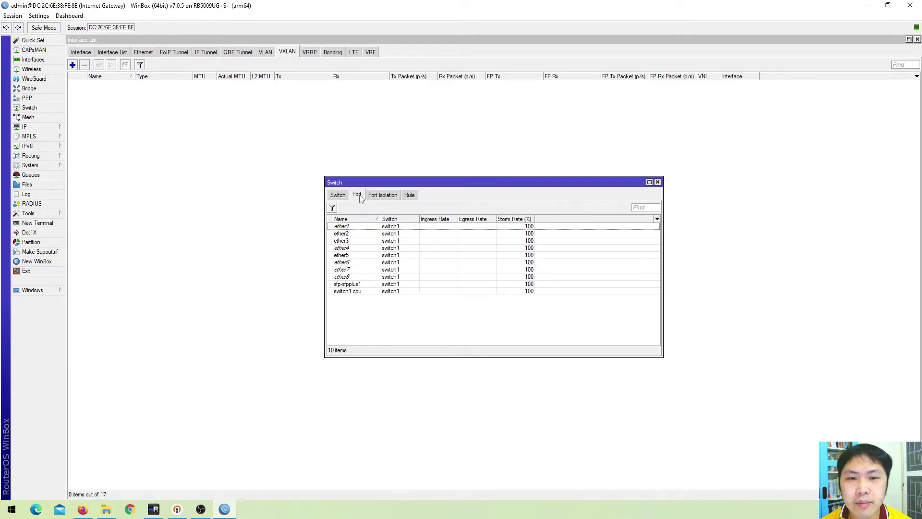
left_click(374, 196)
left_click(413, 196)
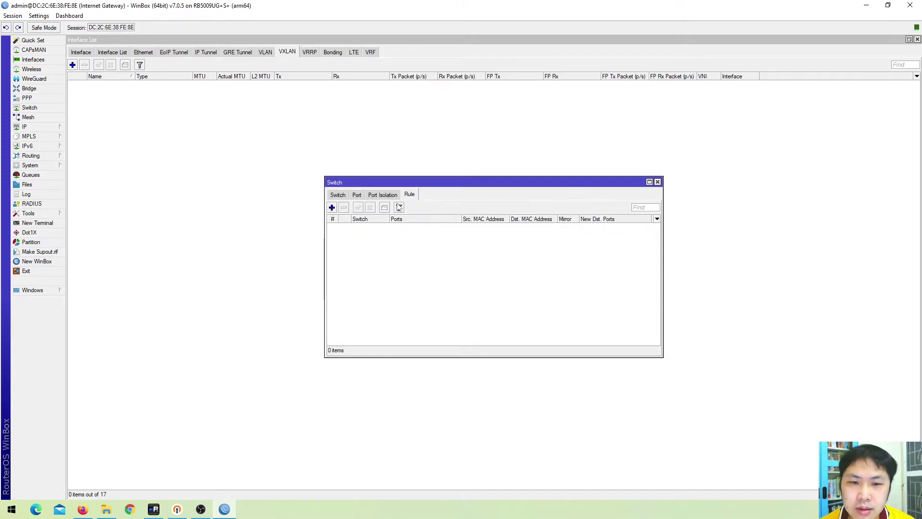
left_click(388, 195)
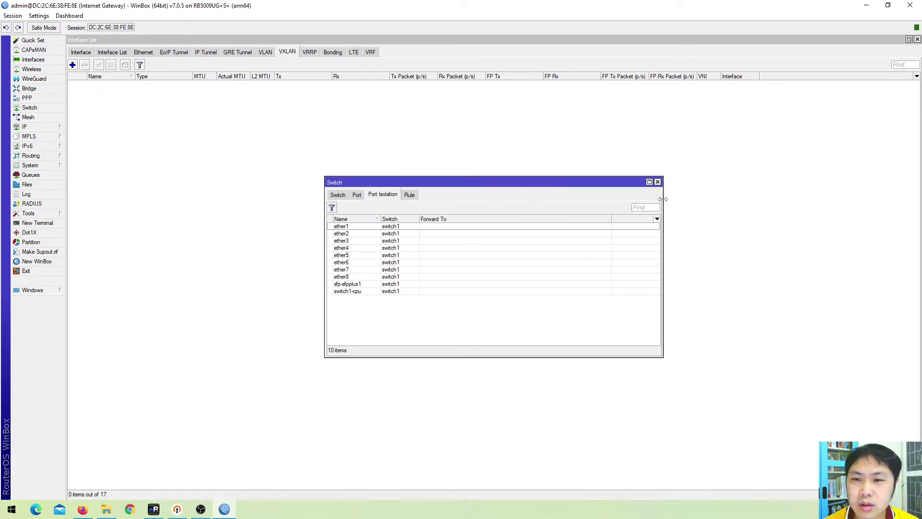
left_click(658, 181)
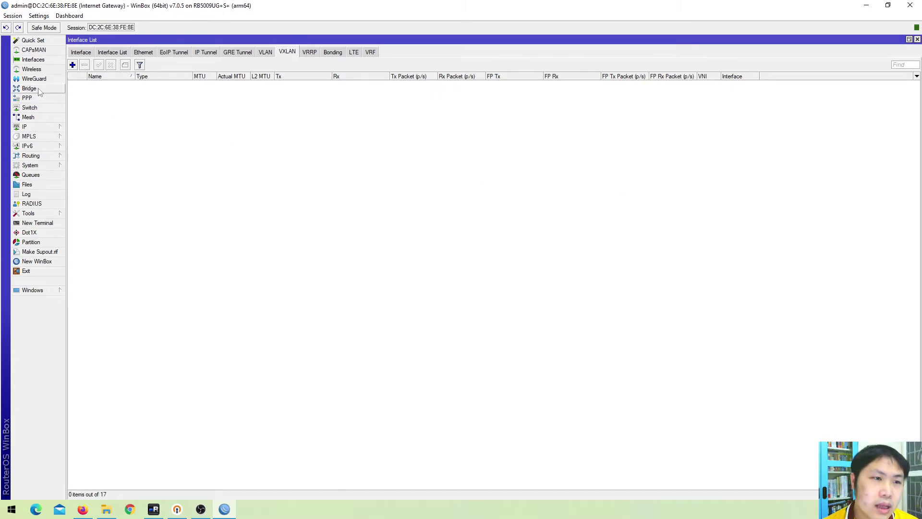
Open and close the Data-BR bridge settings, then expand the MPLS menu
left_click(38, 89)
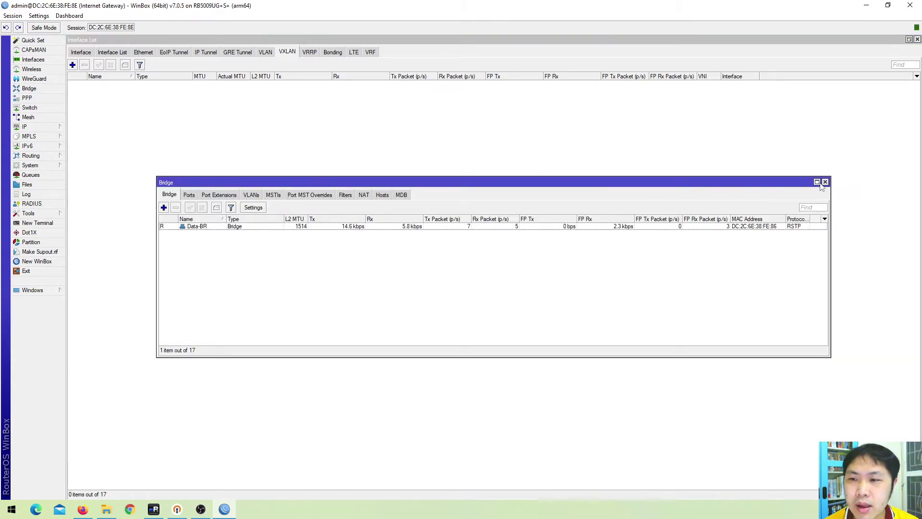
left_click(825, 182)
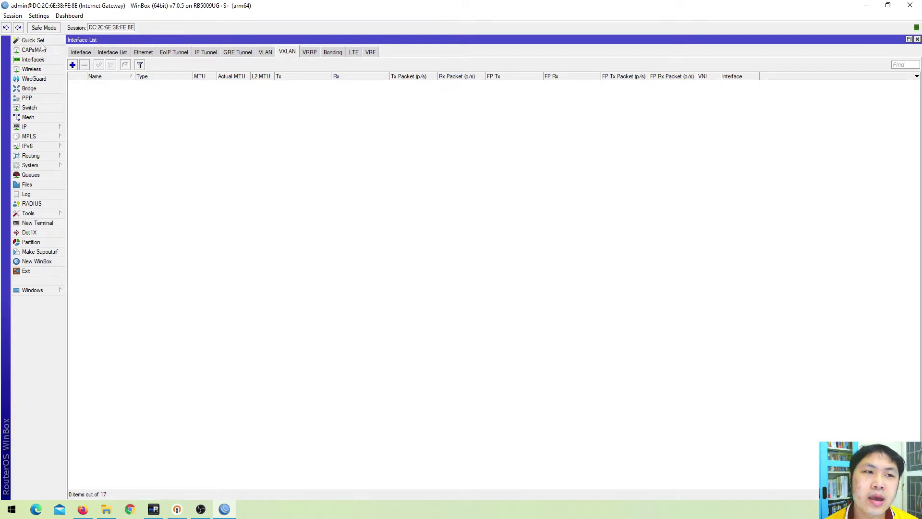
left_click(53, 139)
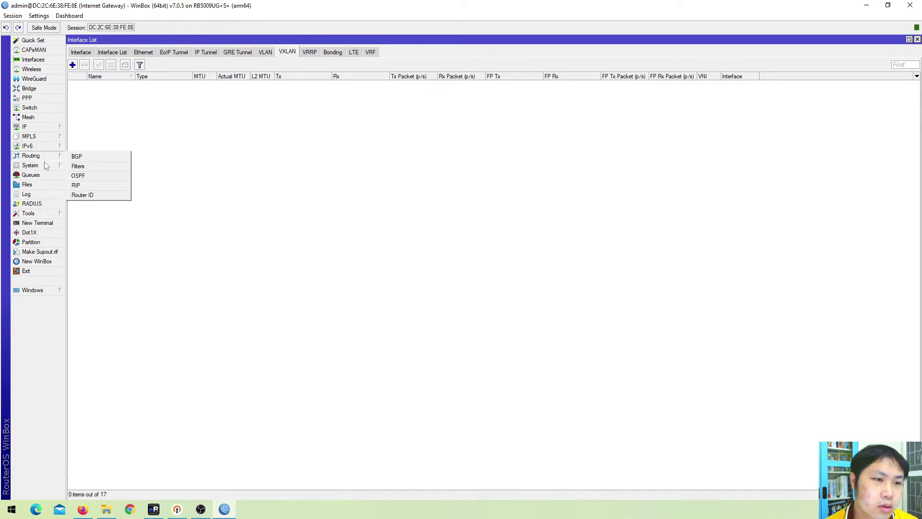
Show the empty Bonding tab, then the full list of 17 interfaces
mouse_move(43, 165)
mouse_move(40, 215)
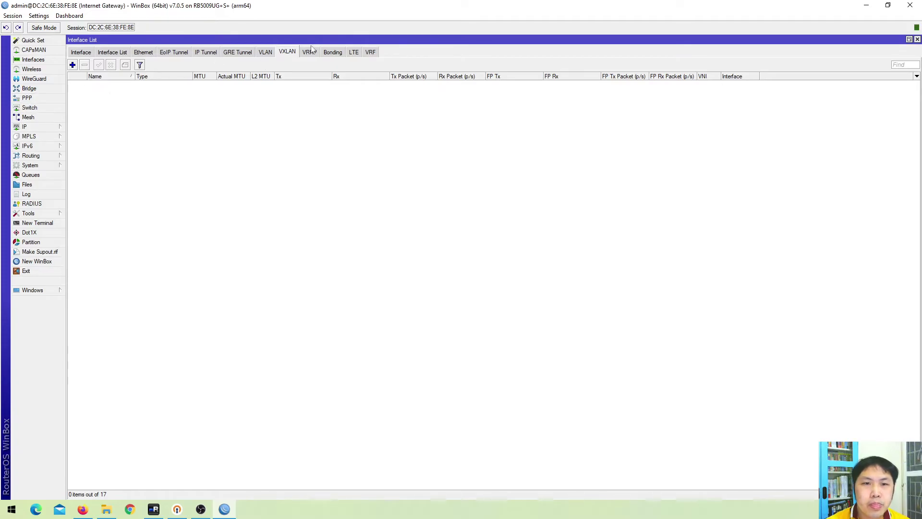
left_click(323, 57)
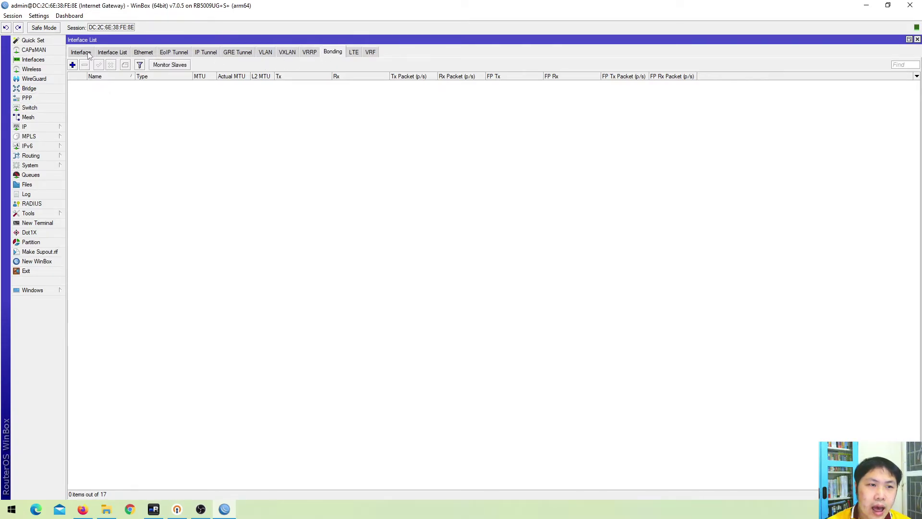
left_click(90, 55)
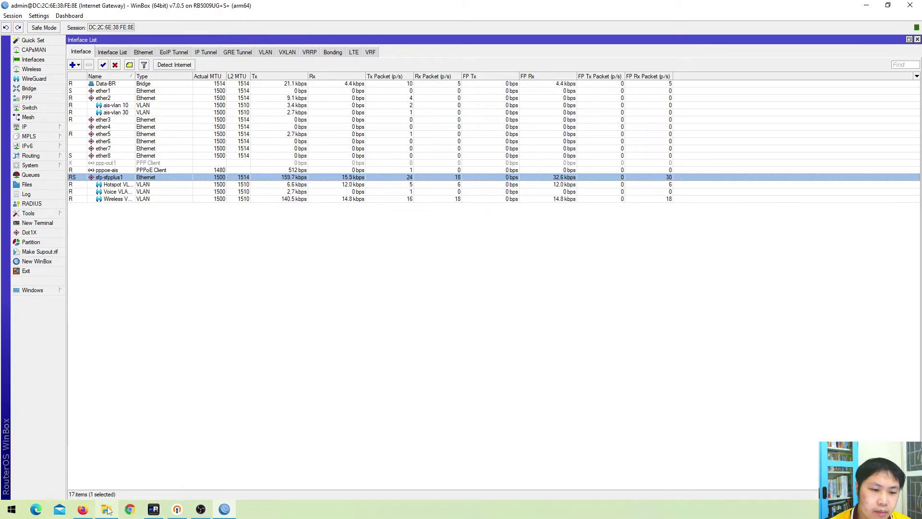
In a new Firefox tab, type CCR2004 and search the ccr2004-16g-2s+ suggestion
left_click(91, 509)
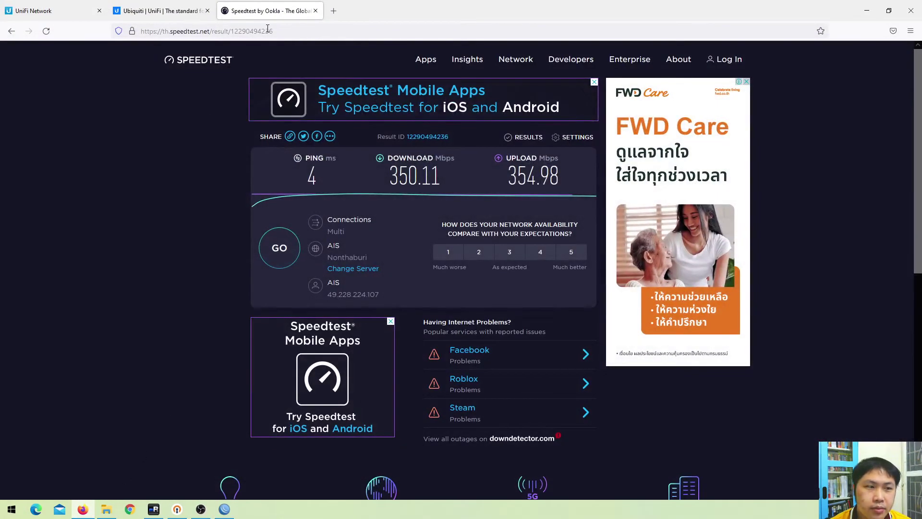
left_click(336, 10)
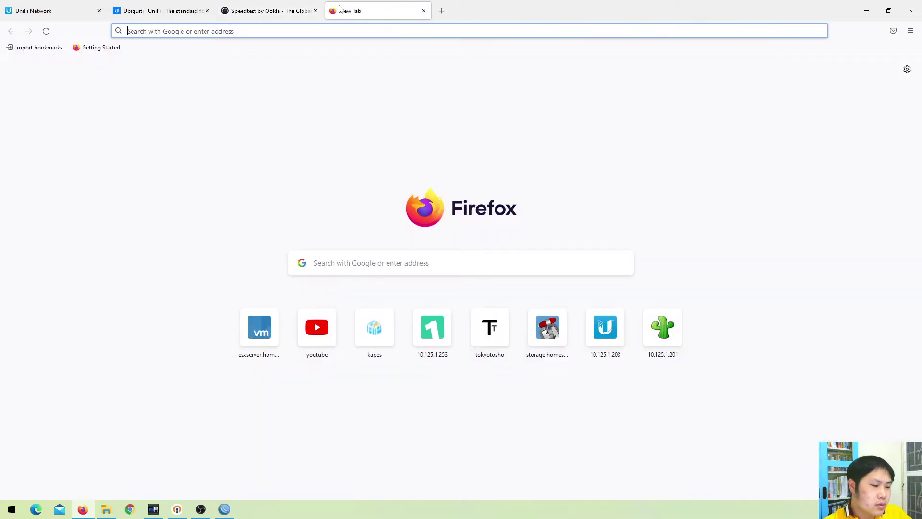
type("CCR2004")
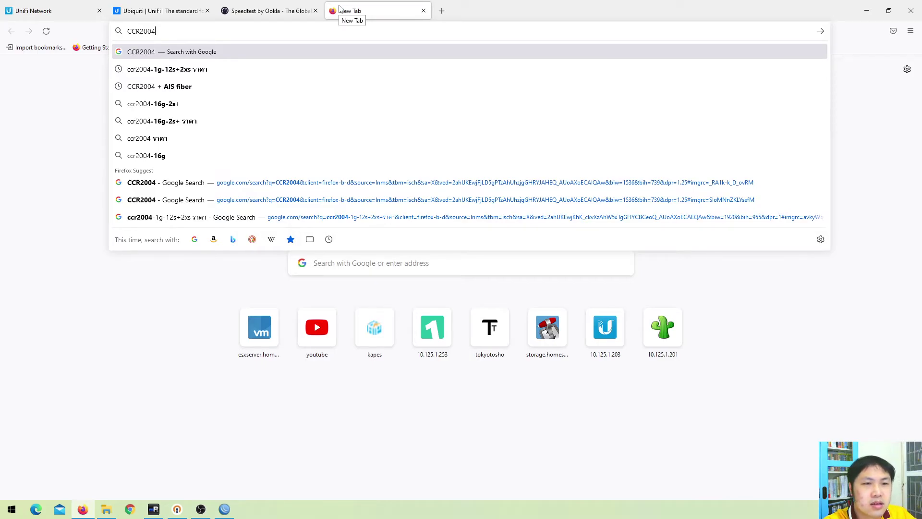
key("Down")
key("Down")
key("Down")
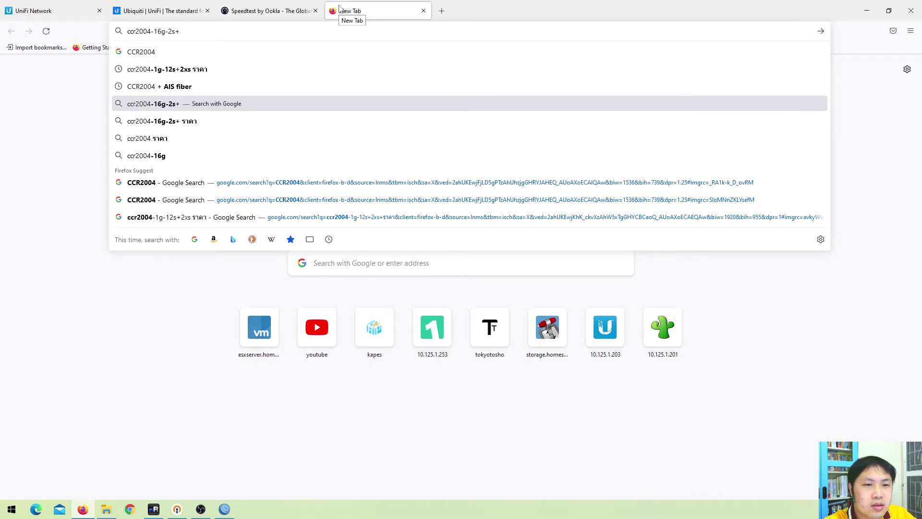
key("Return")
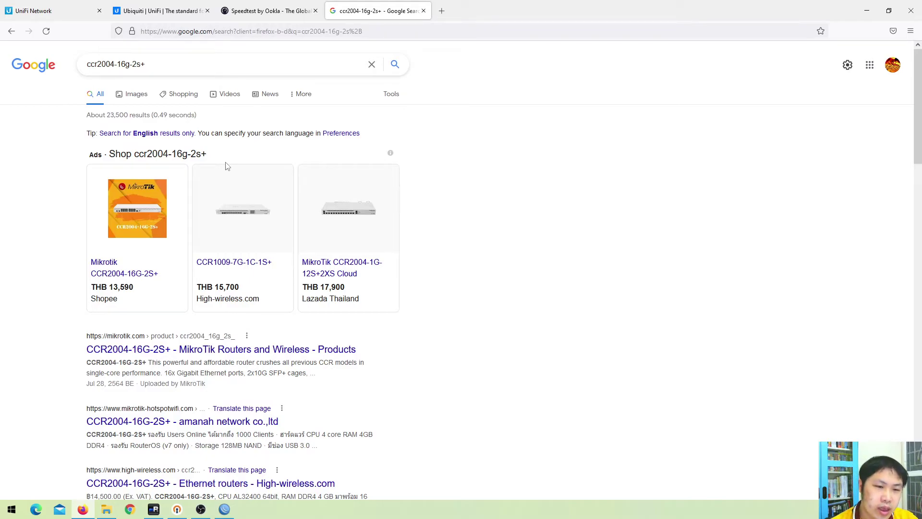
Read mikrotik.com's CCR2004-16G-2S+ product page, then search Google for CCR112 in a new tab
left_click(241, 351)
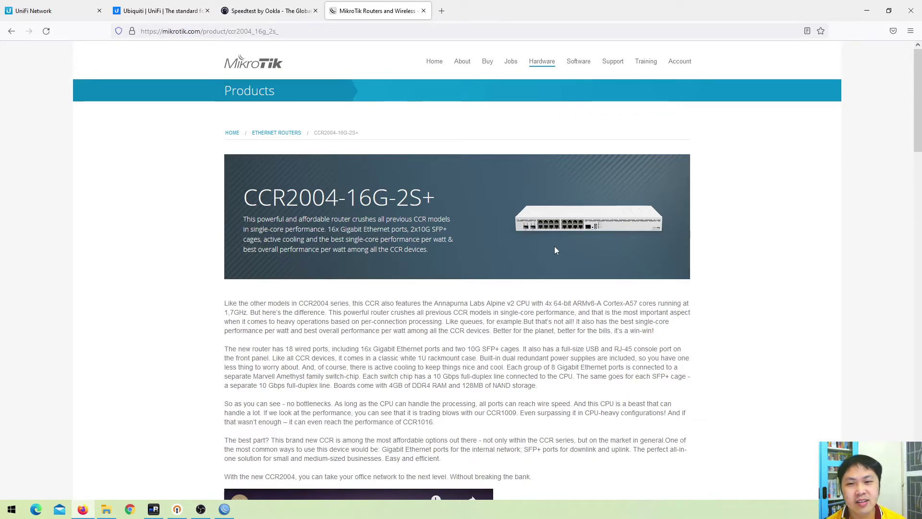
scroll(527, 257, "down", 2)
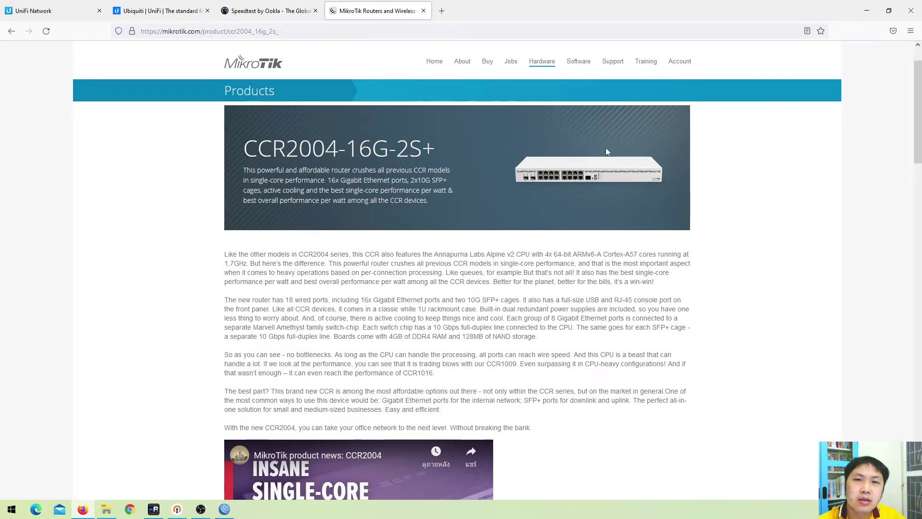
left_click(441, 10)
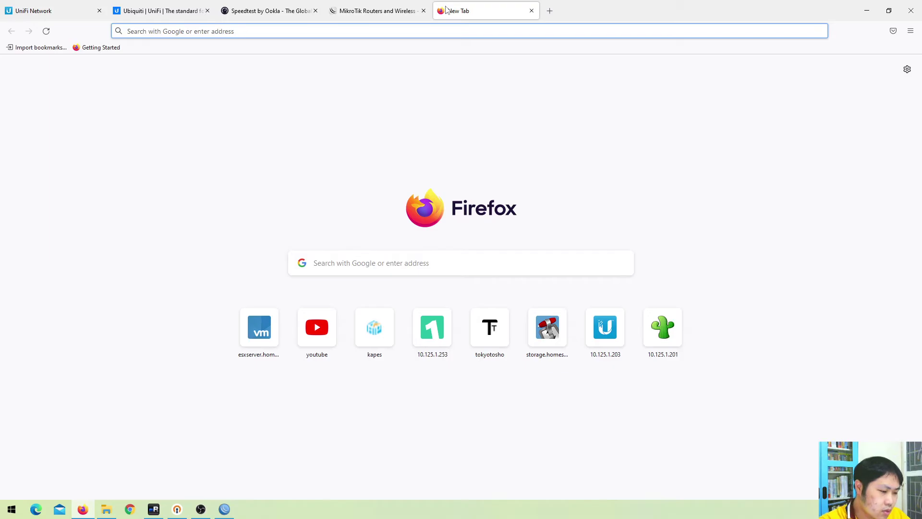
type("CCR112")
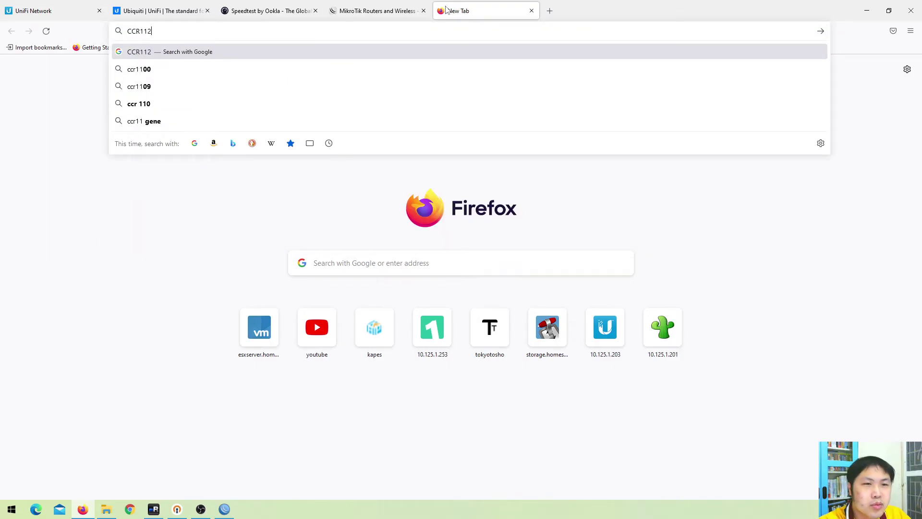
key("Return")
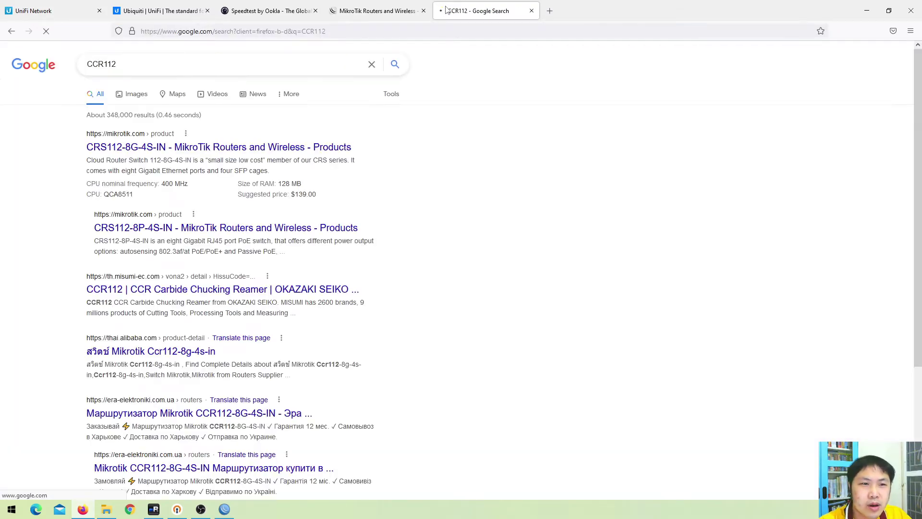
Open the CRS112-8G-4S-IN product page and review its specs, highlighting the 4 SFP ports
left_click(151, 147)
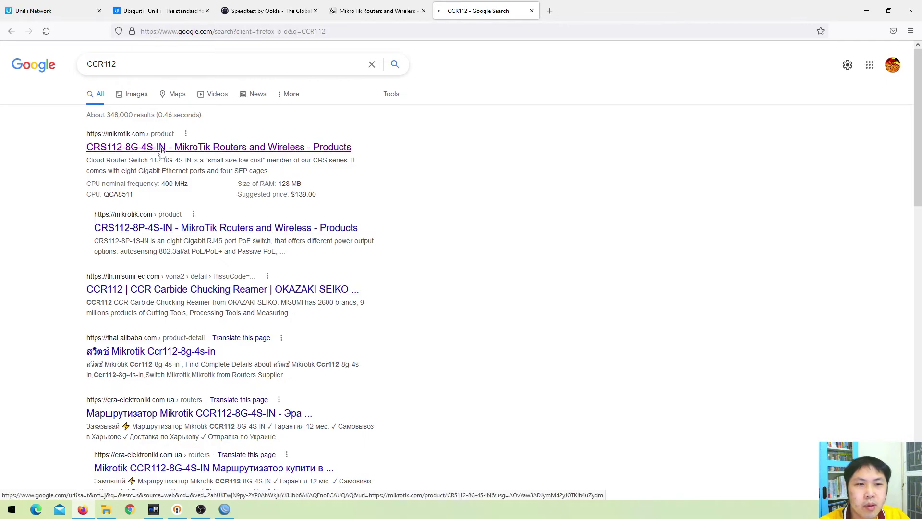
scroll(411, 275, "down", 12)
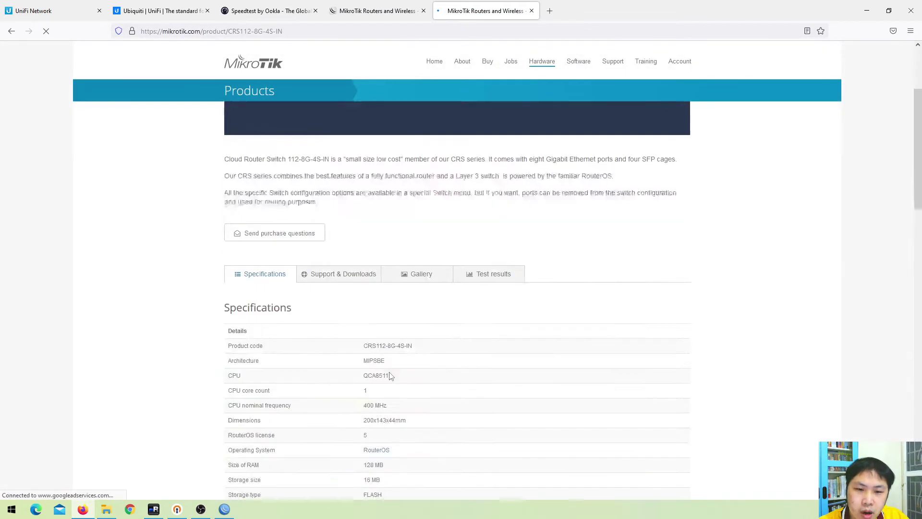
scroll(412, 248, "up", 1)
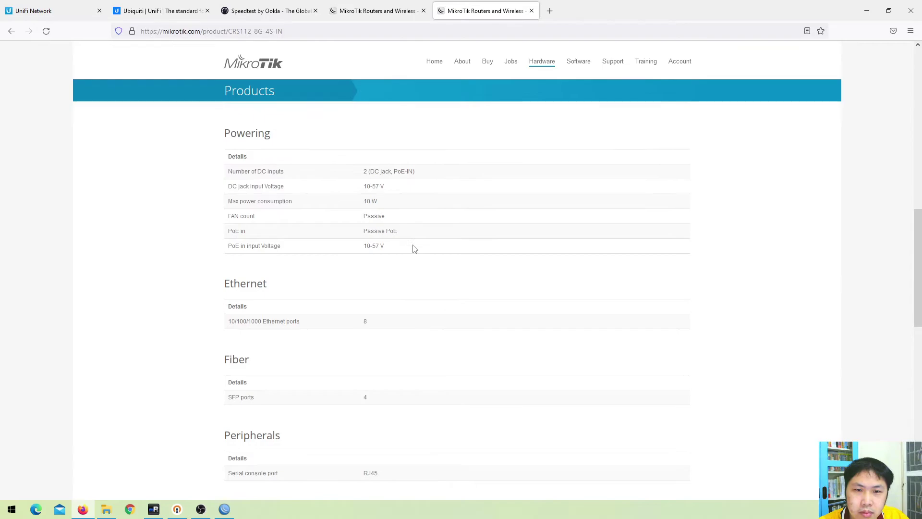
left_click_drag(220, 348, 292, 346)
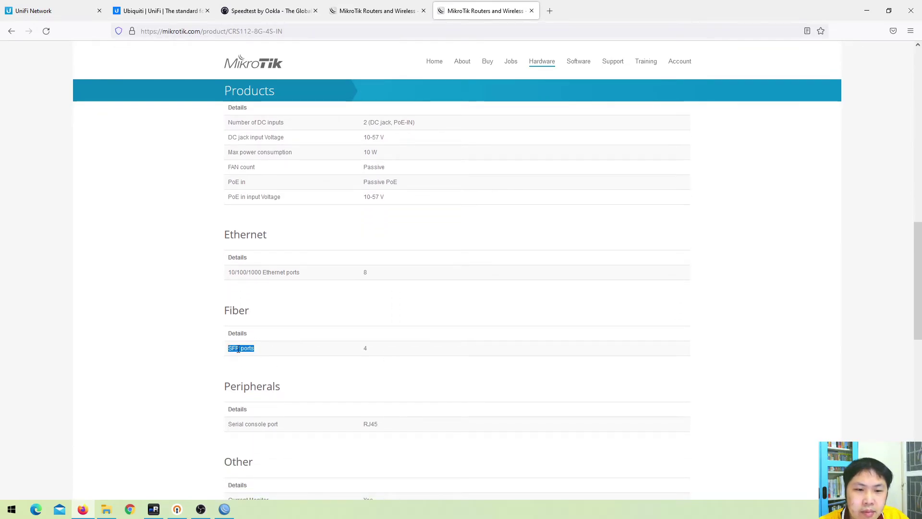
scroll(336, 360, "up", 2)
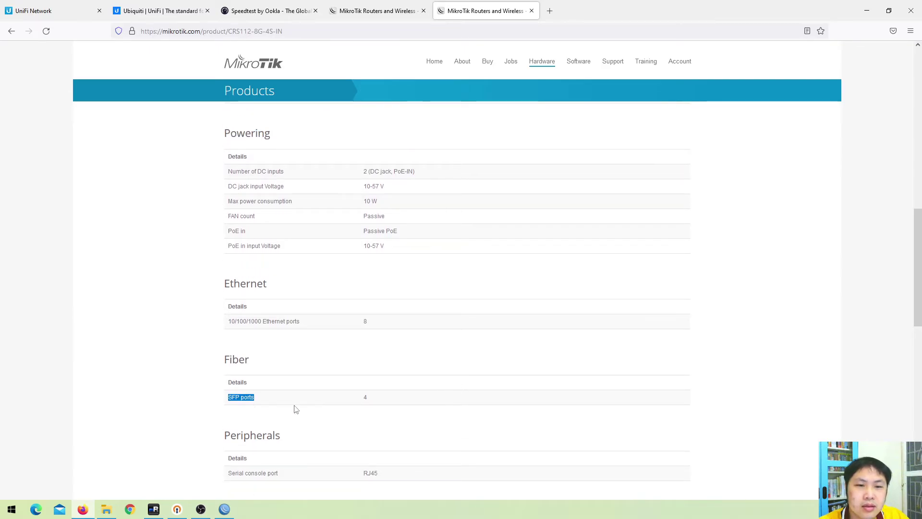
scroll(390, 392, "up", 5)
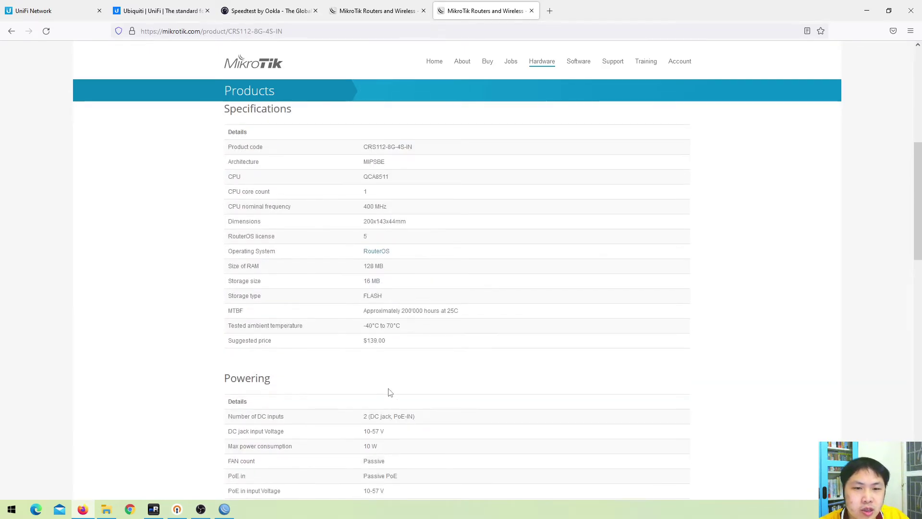
scroll(390, 384, "up", 6)
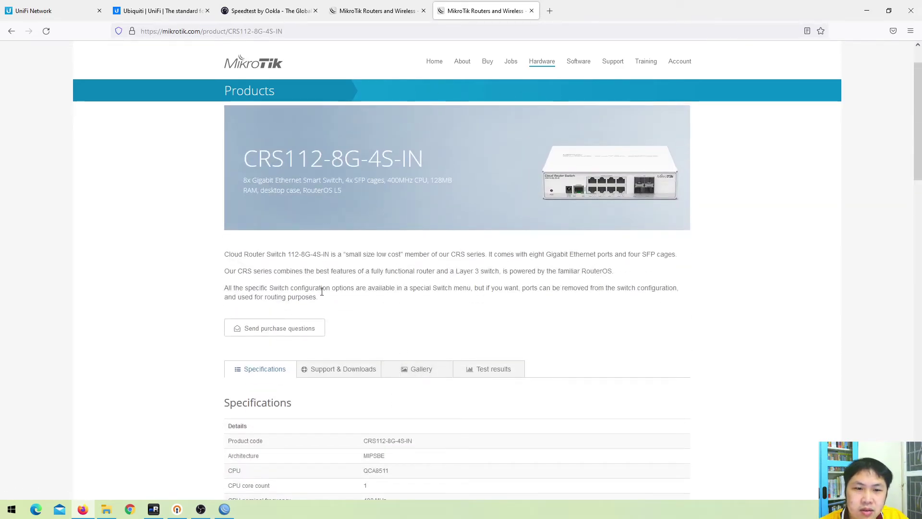
left_click(229, 26)
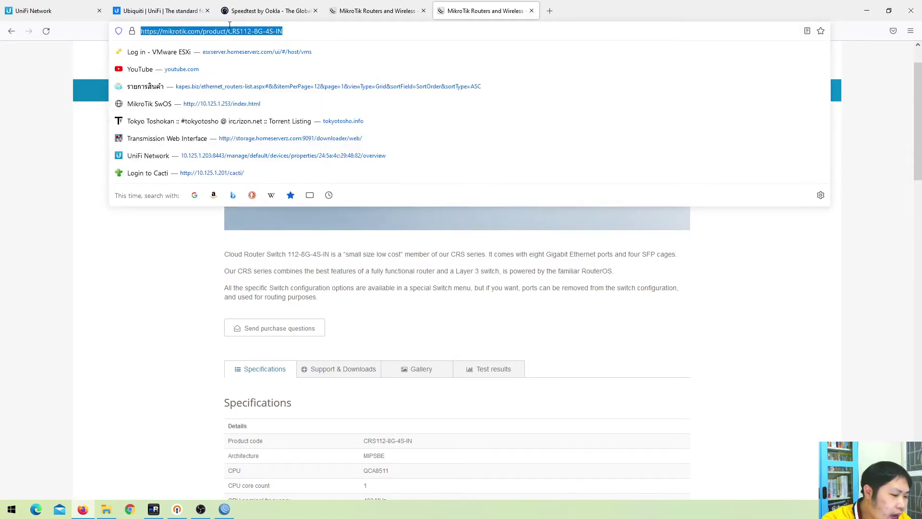
Load the kapes.biz KAP Network shop by typing 'kap' and scroll its homepage
type("kapes.biz")
key("Return")
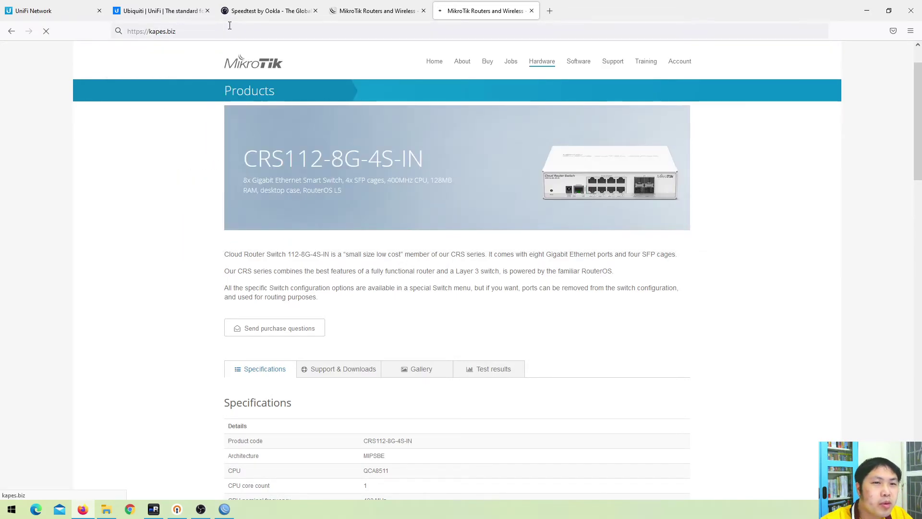
scroll(404, 307, "down", 5)
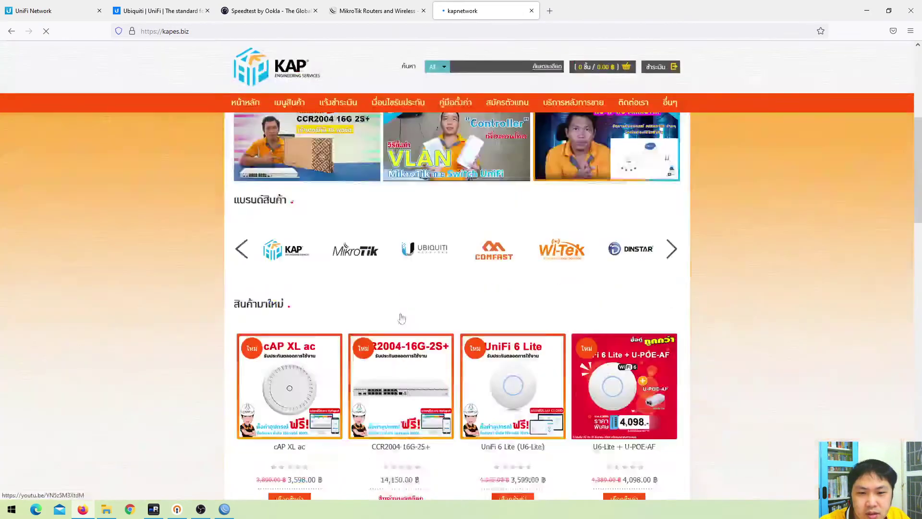
scroll(480, 298, "down", 5)
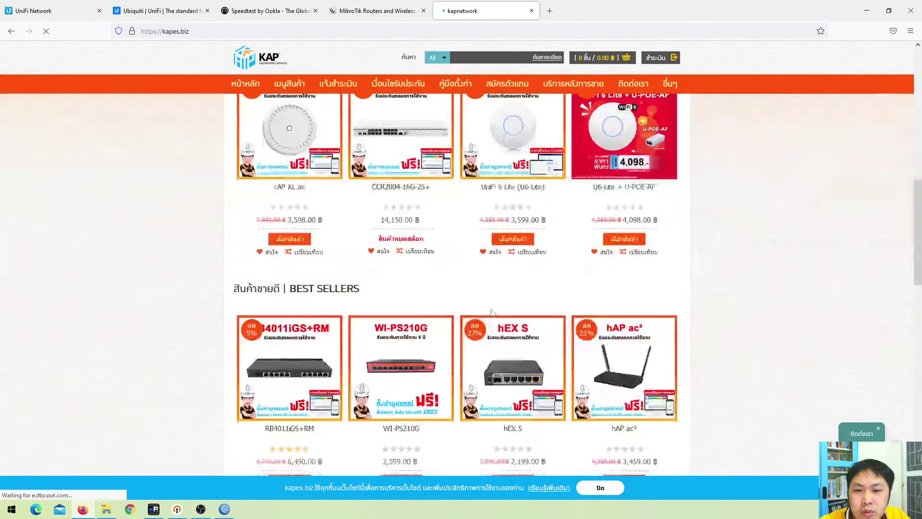
scroll(438, 298, "up", 6)
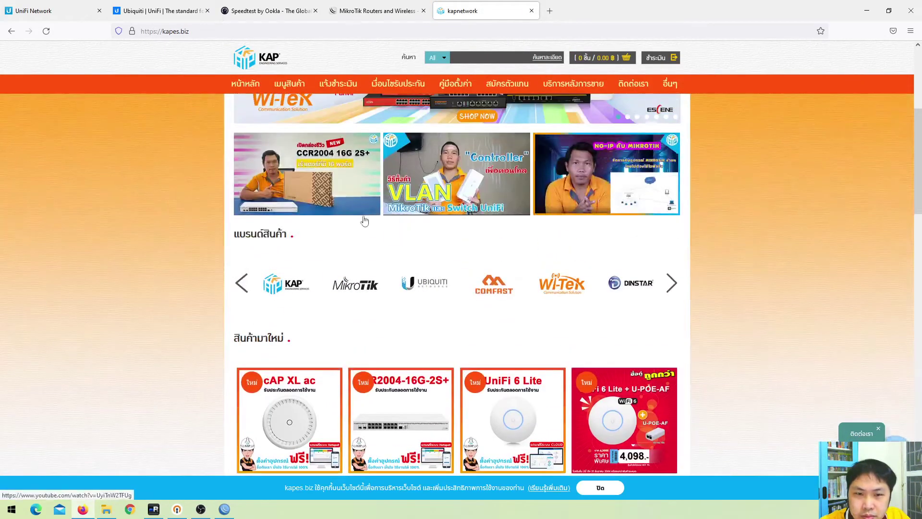
scroll(364, 220, "up", 5)
Open the MikroTik Switches listing and highlight CRS326-24G-2S+IN and its 5,500.00 ฿ price
mouse_move(290, 200)
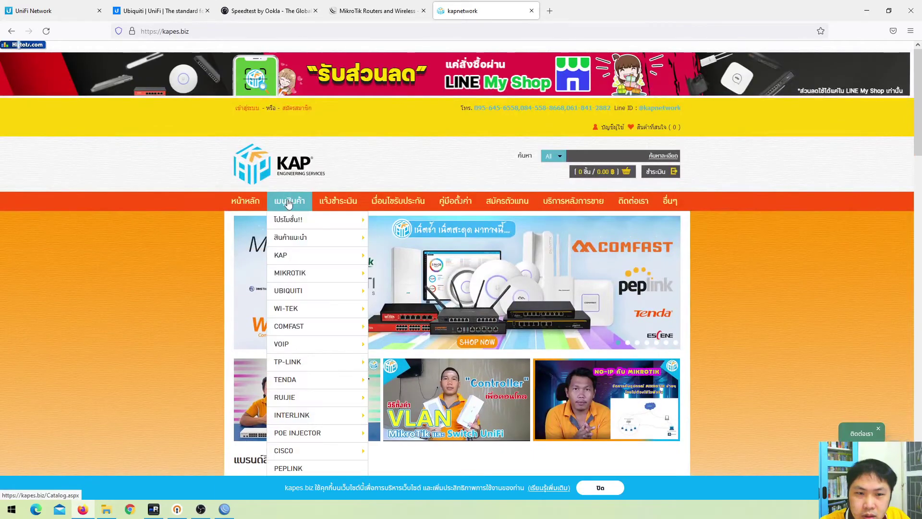
mouse_move(305, 254)
mouse_move(308, 272)
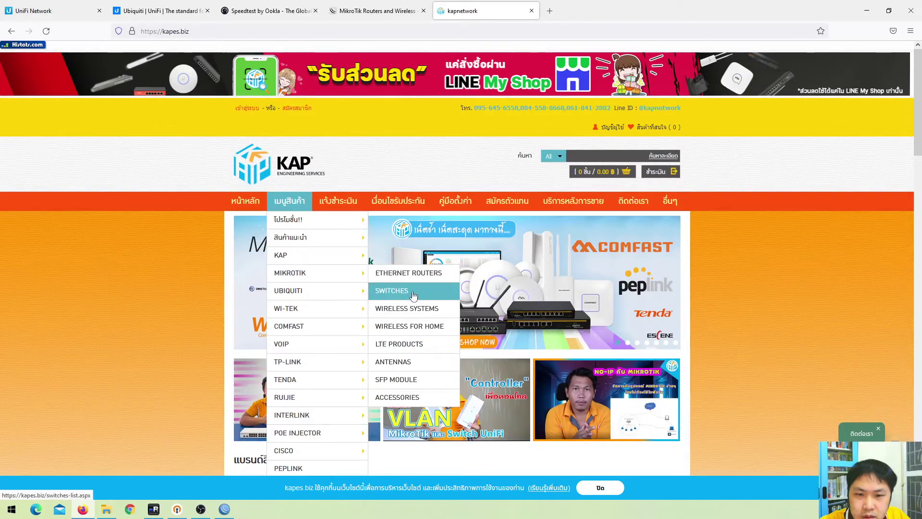
left_click(413, 294)
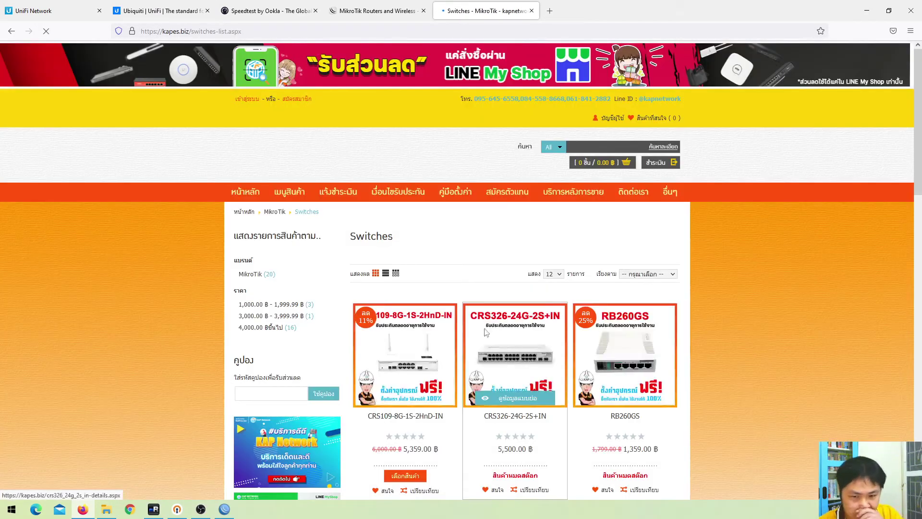
scroll(493, 332, "down", 3)
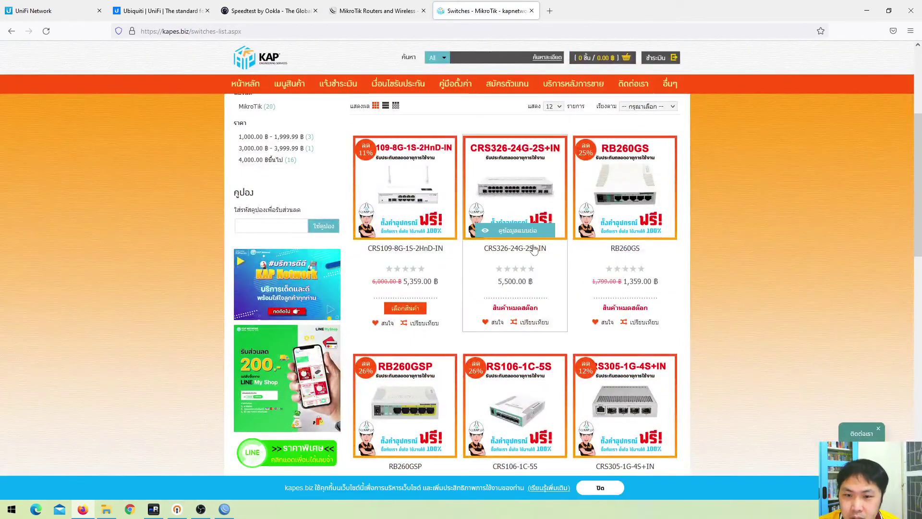
left_click_drag(480, 255, 548, 261)
left_click_drag(493, 284, 530, 283)
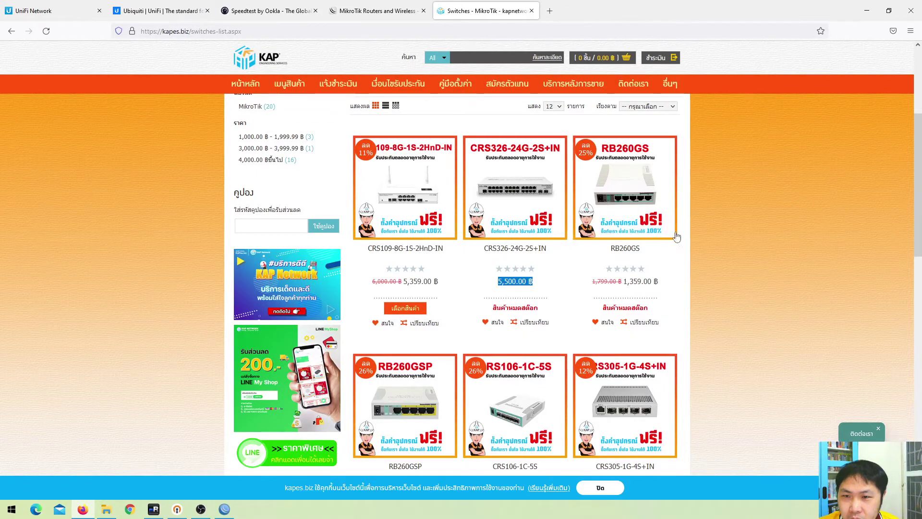
Highlight the CRS112-8G-4S-IN price of 5,159.00 ฿ and scroll through the other switches
scroll(677, 238, "down", 5)
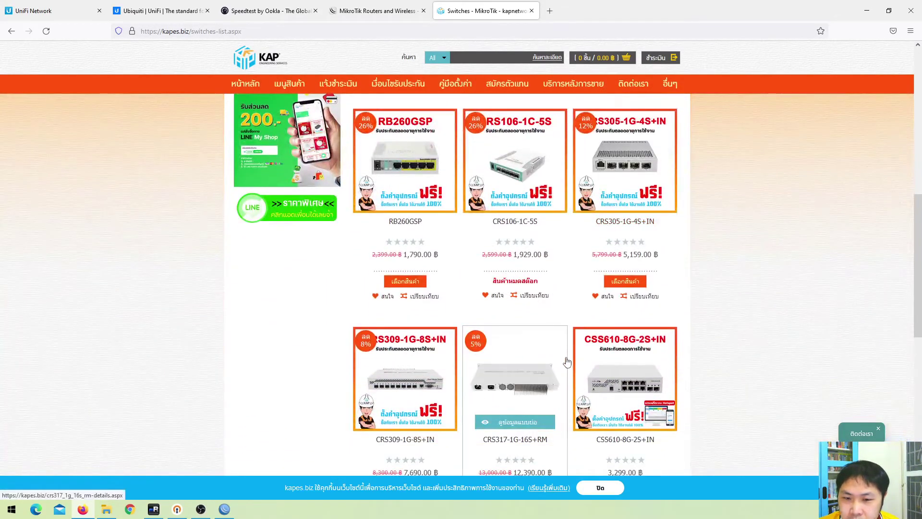
scroll(567, 359, "down", 8)
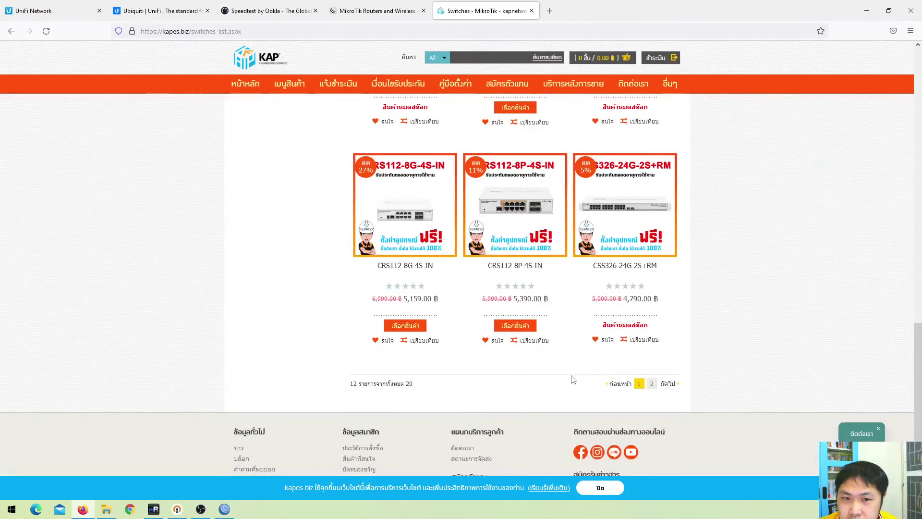
left_click_drag(404, 300, 438, 301)
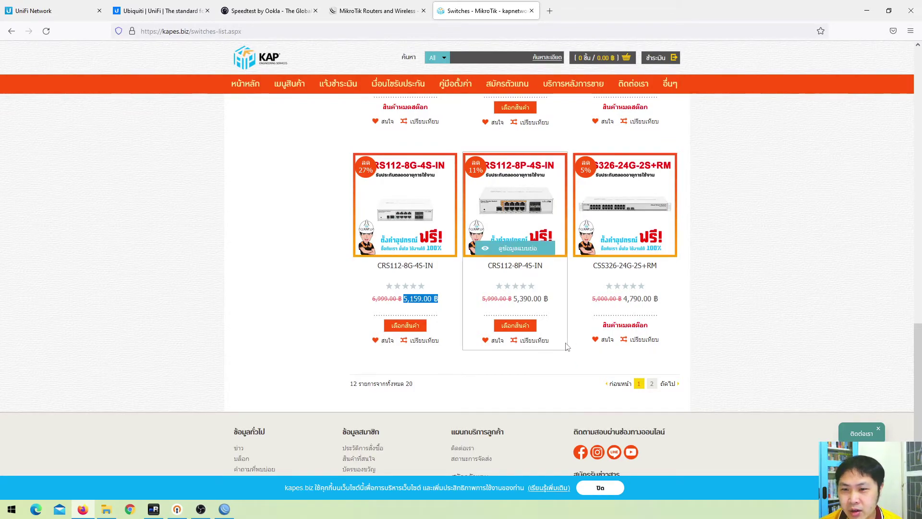
scroll(567, 345, "up", 1)
scroll(567, 346, "up", 8)
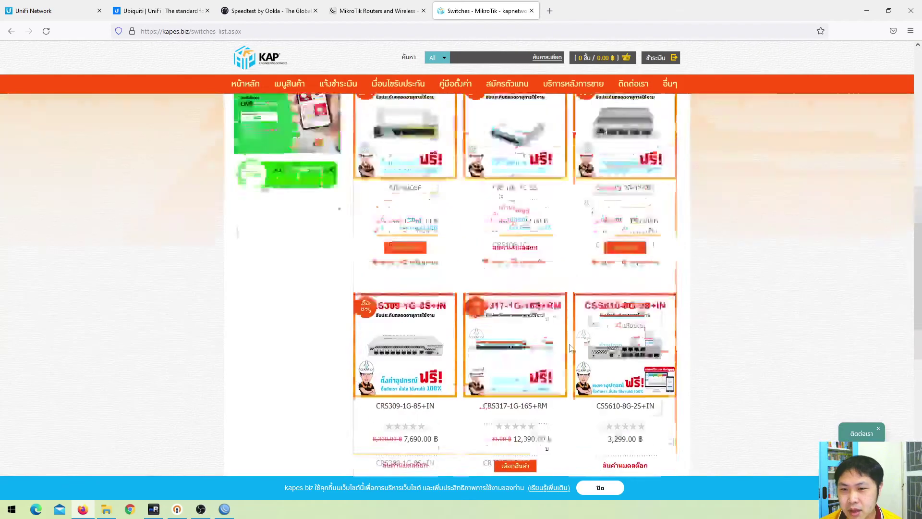
scroll(570, 348, "up", 5)
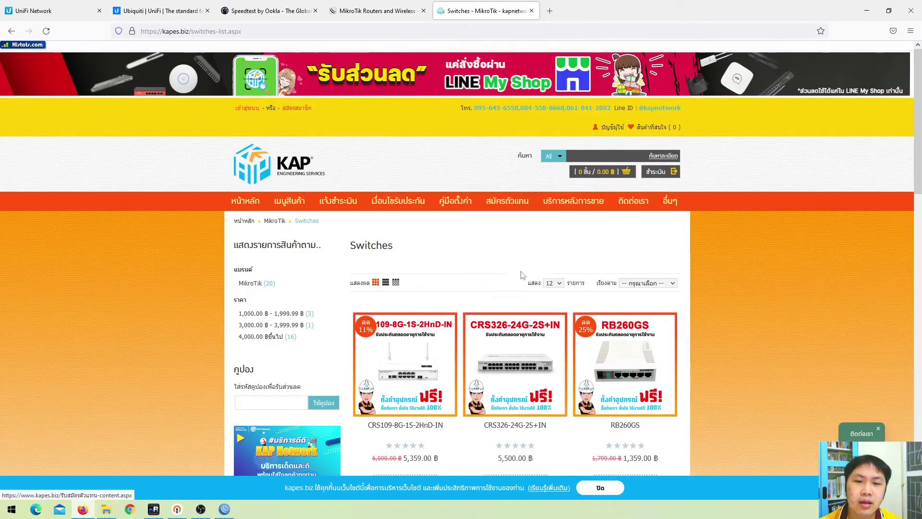
scroll(519, 269, "down", 12)
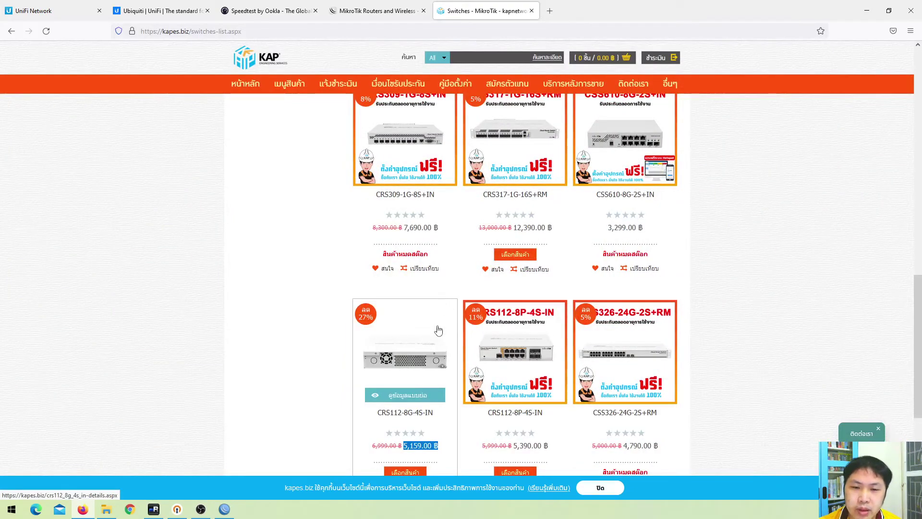
scroll(437, 329, "down", 3)
scroll(442, 307, "up", 7)
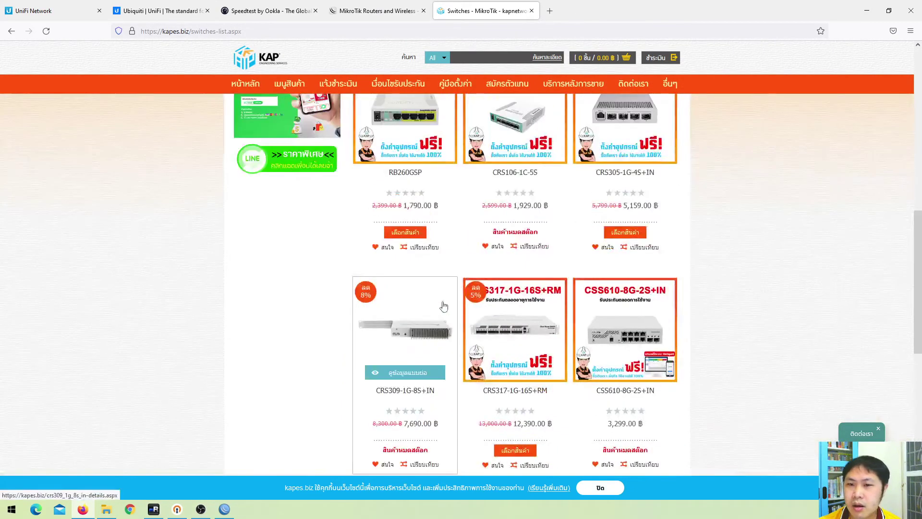
scroll(443, 306, "up", 5)
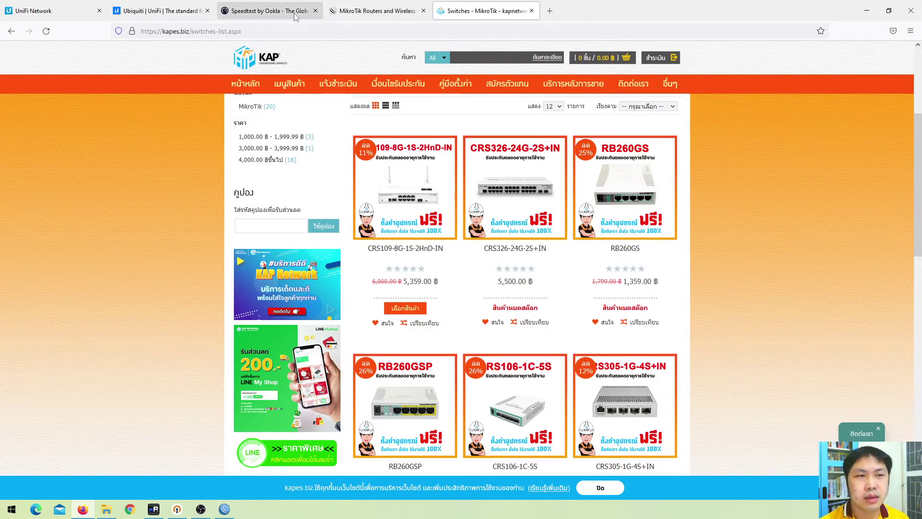
Open the SSID_Unifi WiFi network's settings in UniFi Network and expand Advanced
left_click(53, 11)
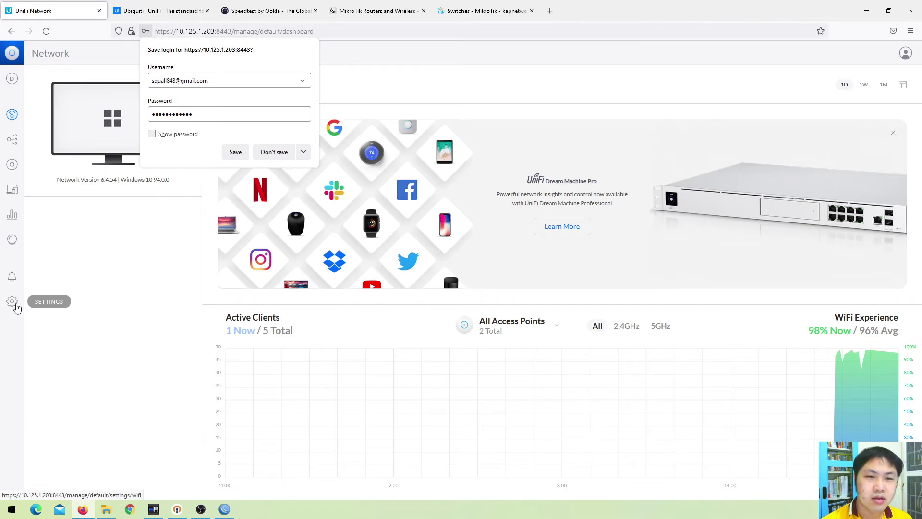
left_click(12, 302)
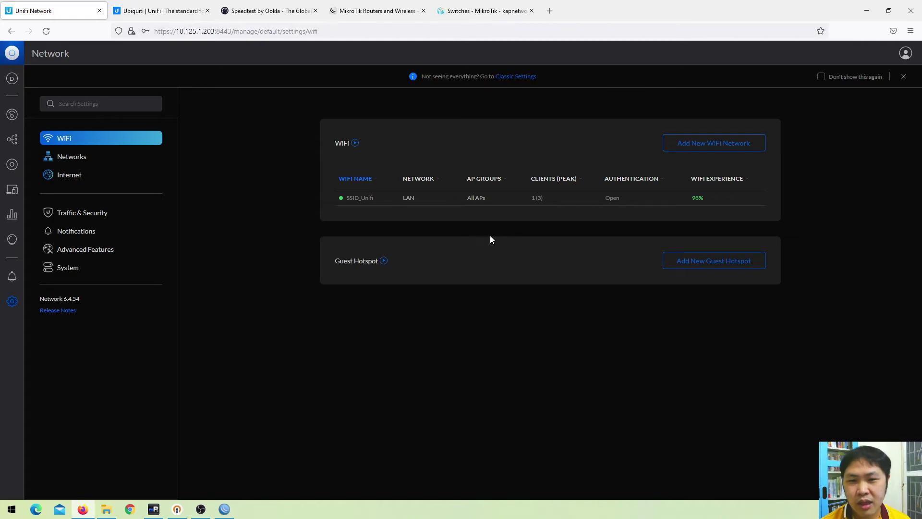
left_click(551, 204)
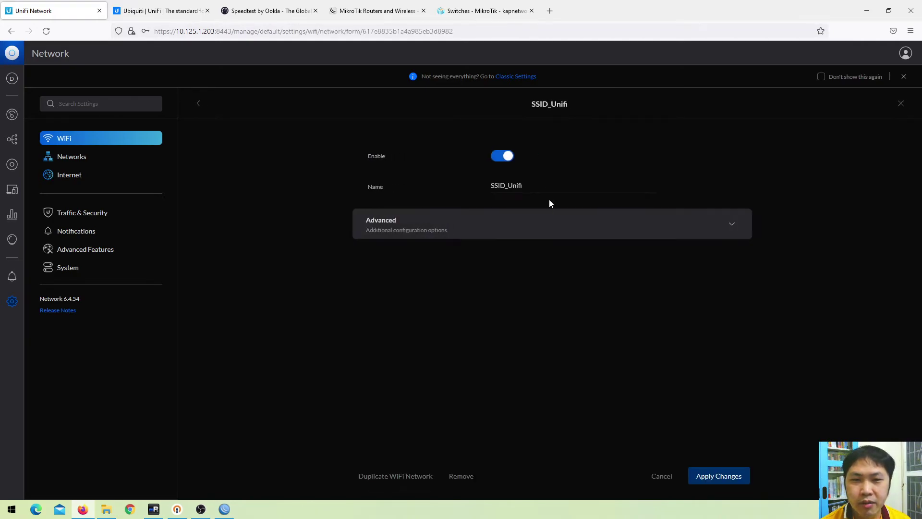
left_click(558, 218)
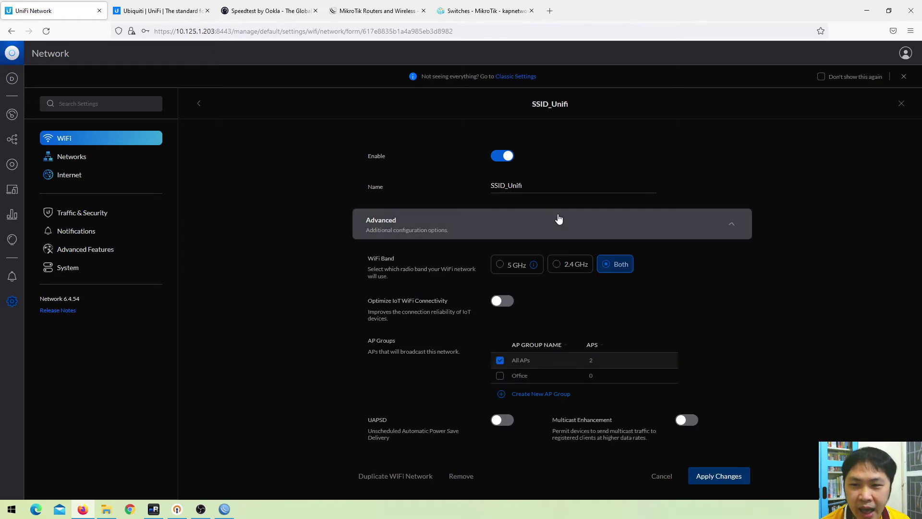
Scroll through the SSID_Unifi advanced options, then return to the Ubiquiti Wi-Fi page
scroll(526, 226, "down", 5)
scroll(526, 229, "down", 8)
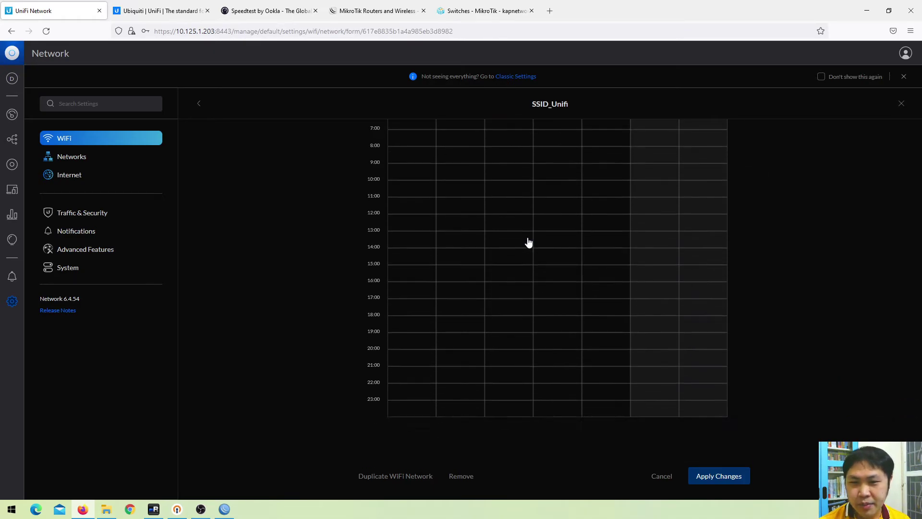
scroll(528, 240, "up", 4)
scroll(528, 240, "up", 5)
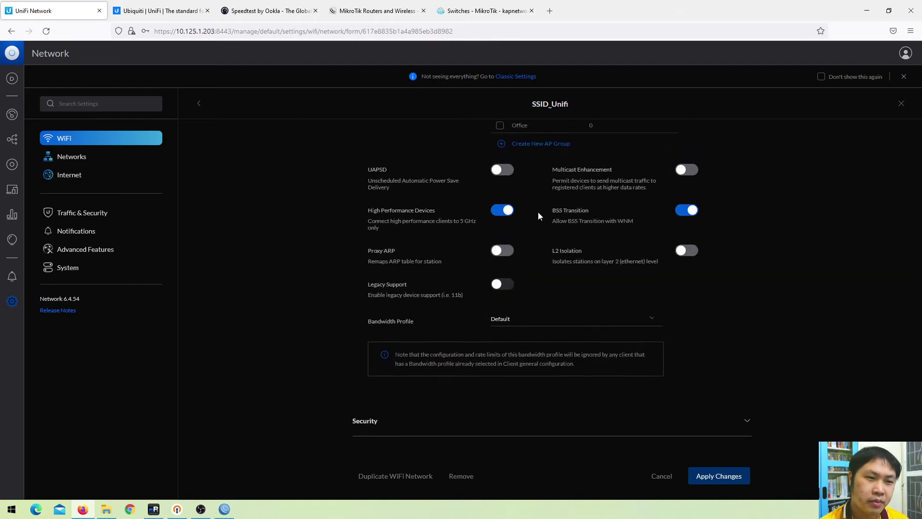
scroll(617, 298, "up", 5)
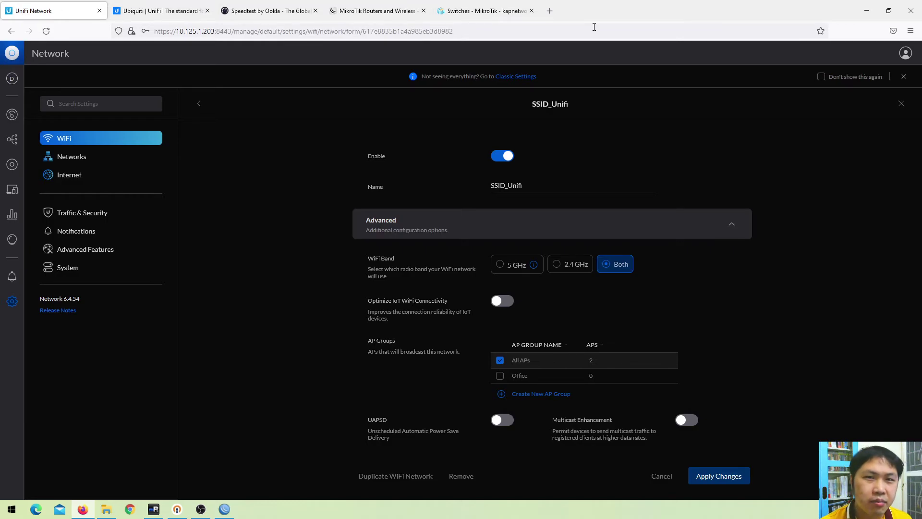
left_click(159, 10)
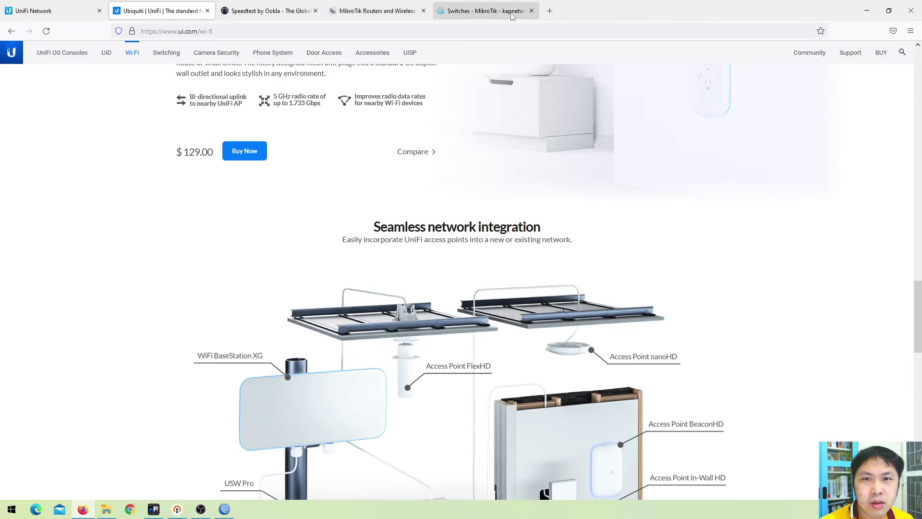
Return to the 'Switches - MikroTik - kapnetwork' shop listing
left_click(477, 14)
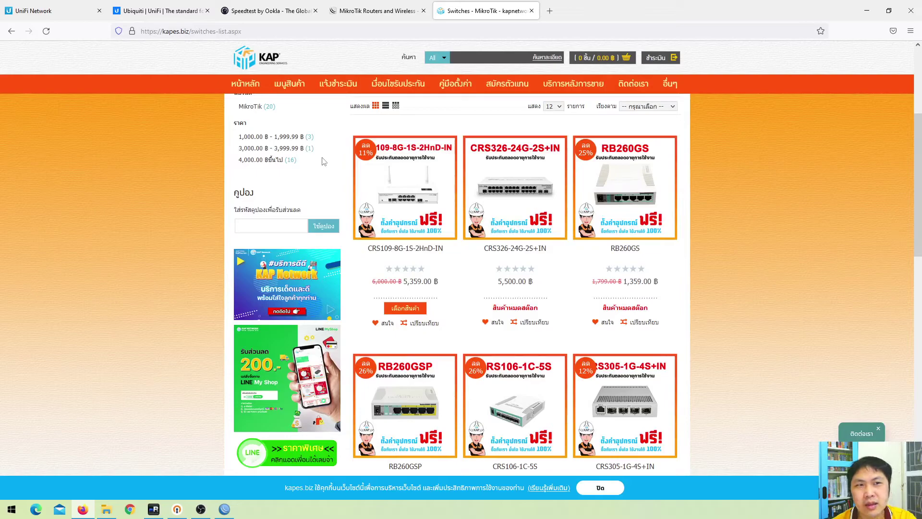
Review the SSID_Unifi WiFi settings in UniFi Network, then bring WinBox's Interface List forward
left_click(60, 10)
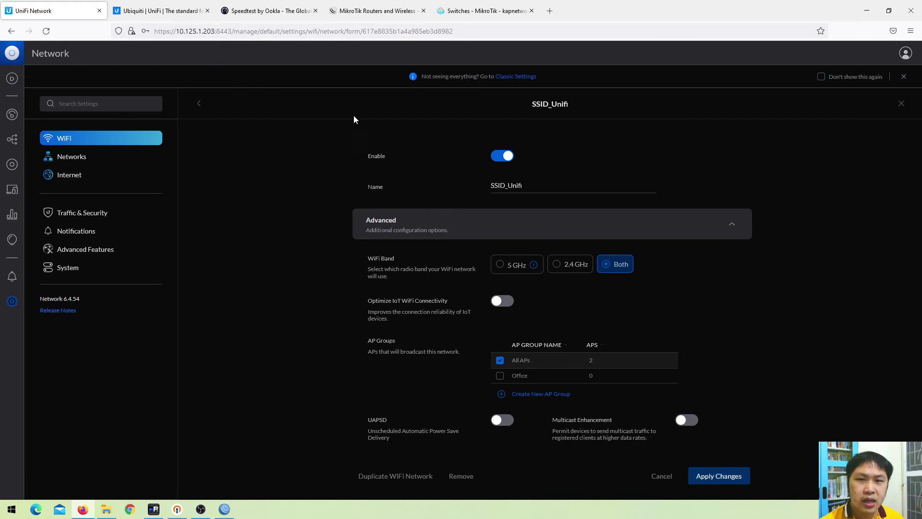
scroll(251, 244, "down", 10)
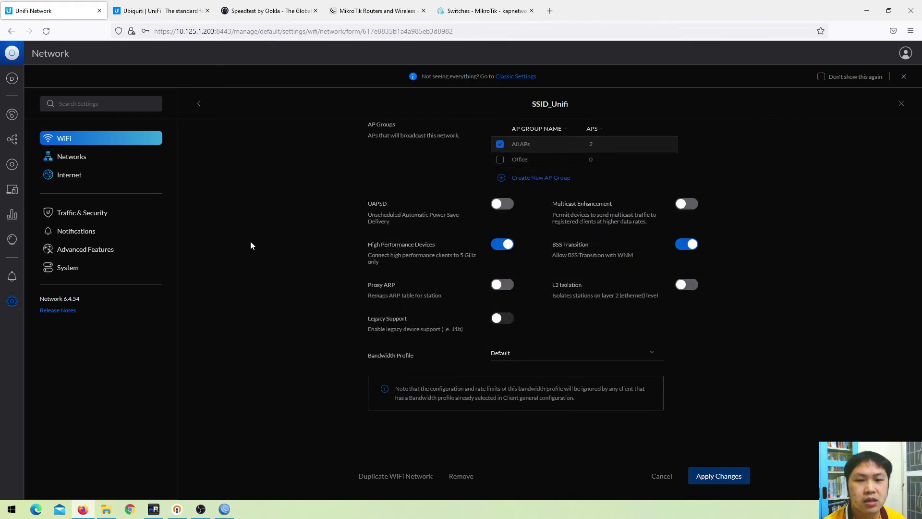
left_click(225, 509)
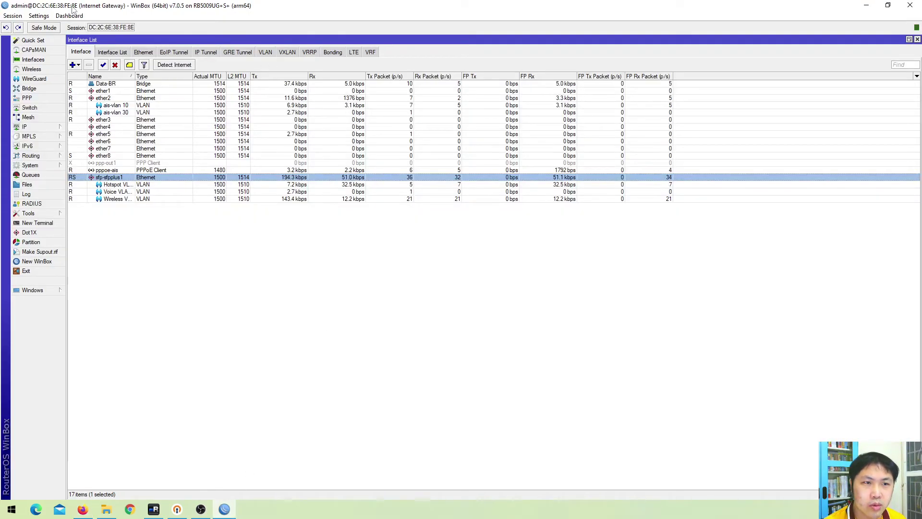
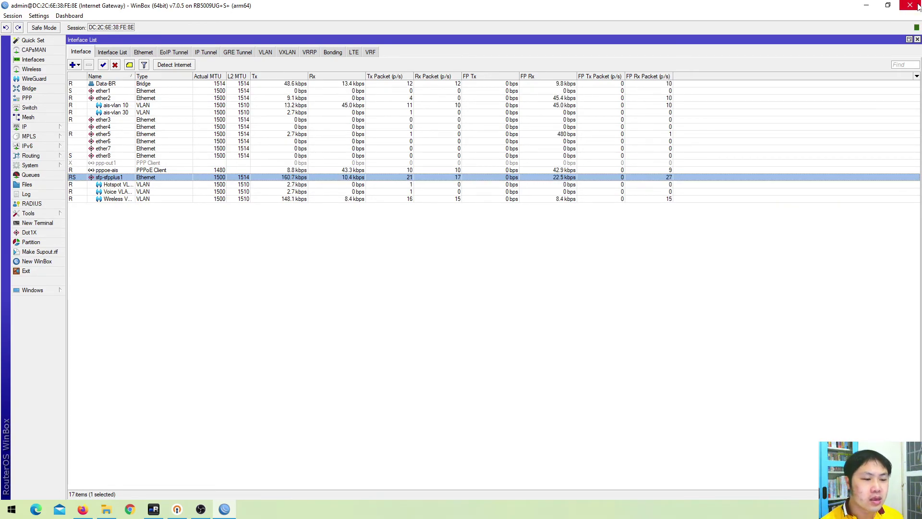
Leave WinBox's Data-BR interface row and bring up Firefox's UniFi settings for the SSID_Unifi network
right_click(806, 84)
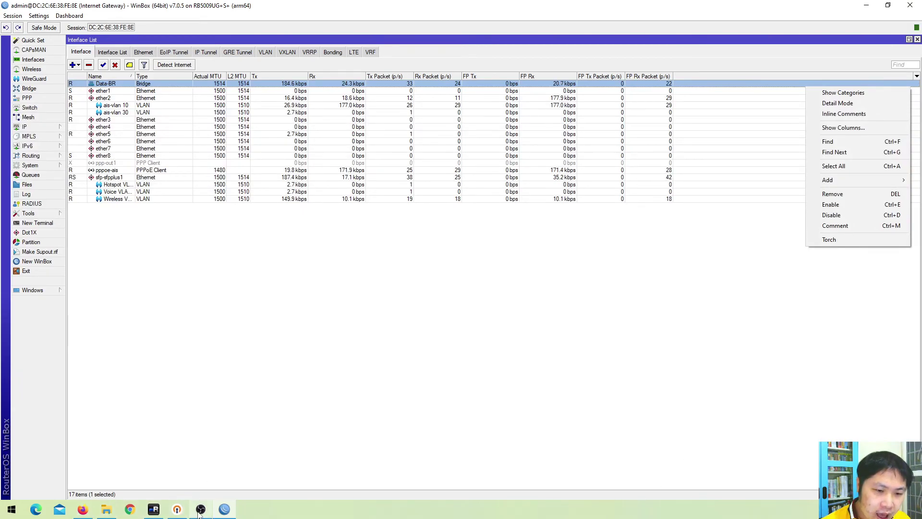
left_click(82, 511)
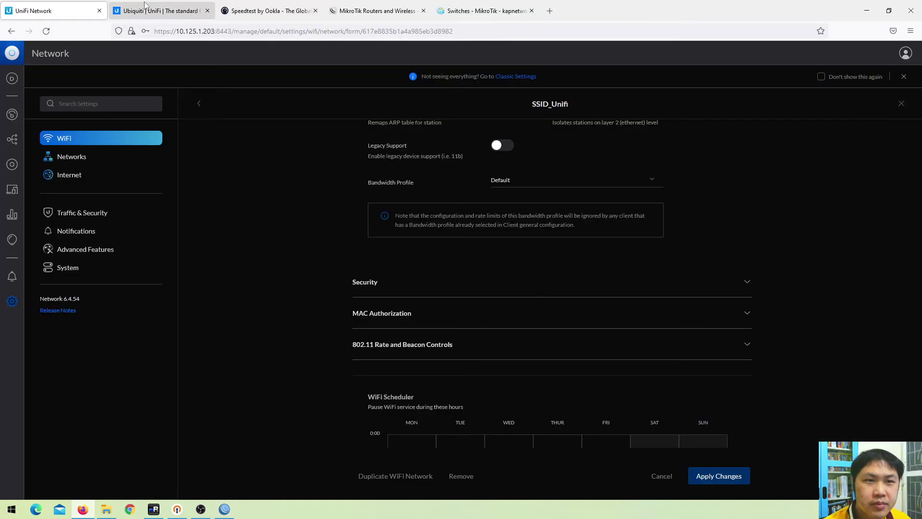
Close the extra Ubiquiti tab and open the Ubiquiti account page (account.ui.com) in a new tab
left_click(207, 11)
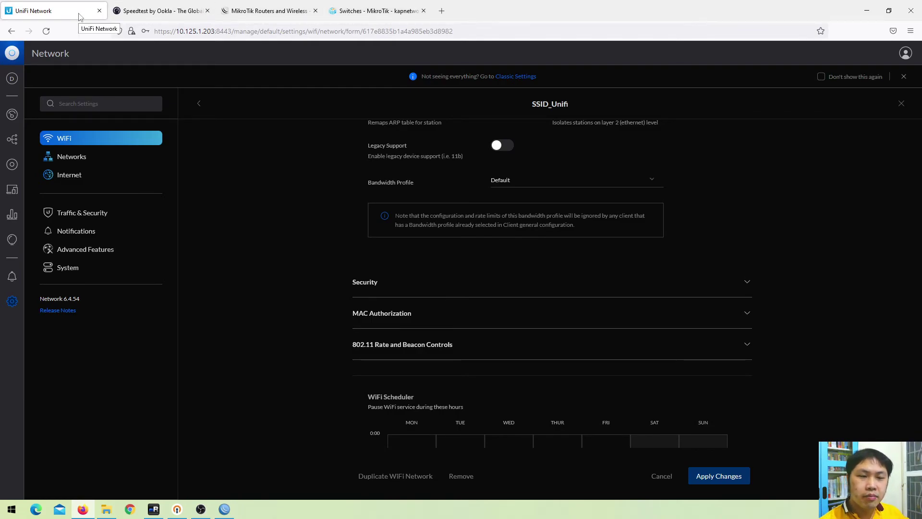
left_click(441, 11)
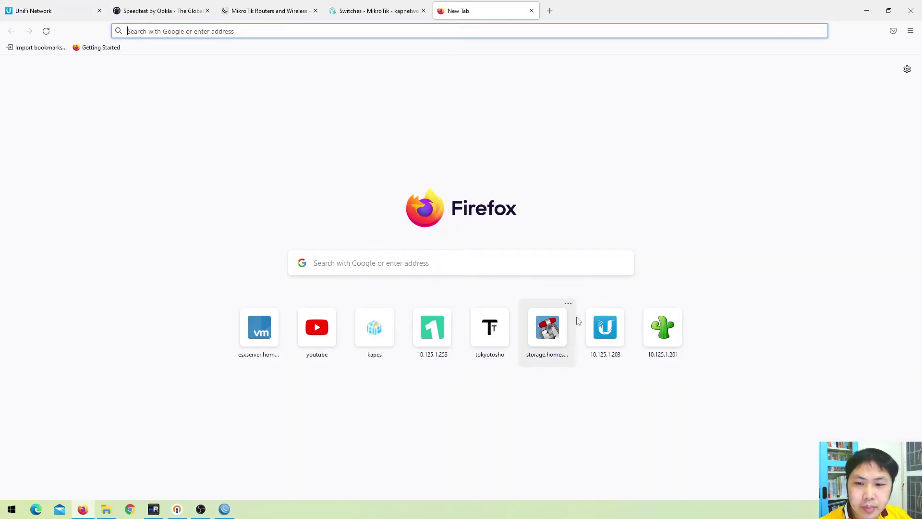
type("unu")
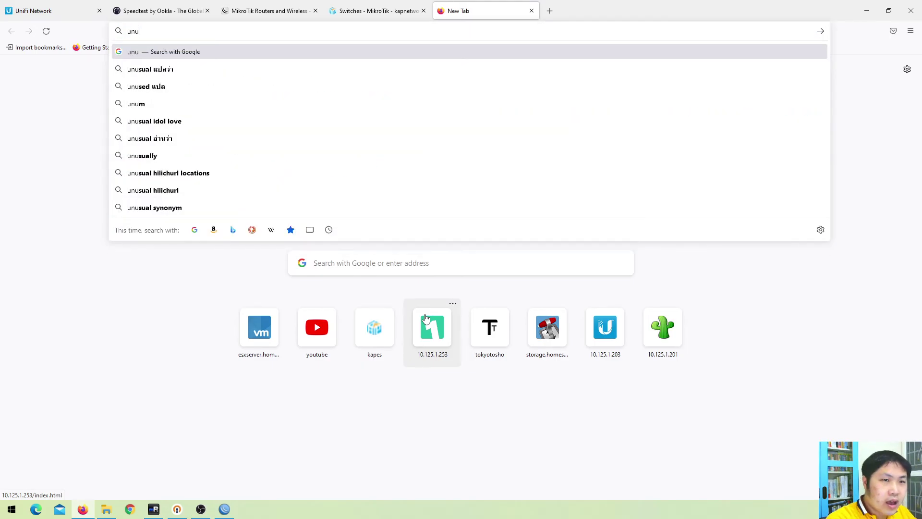
key("BackSpace")
key("BackSpace")
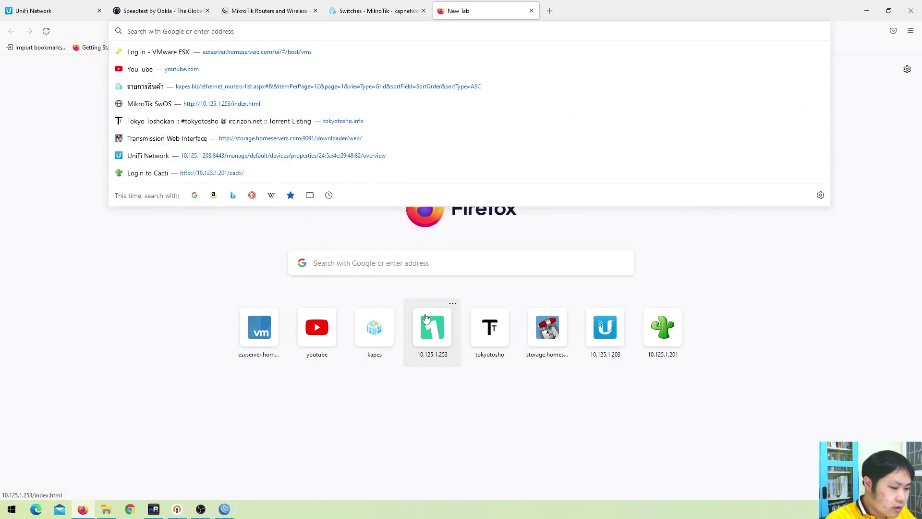
type("ui")
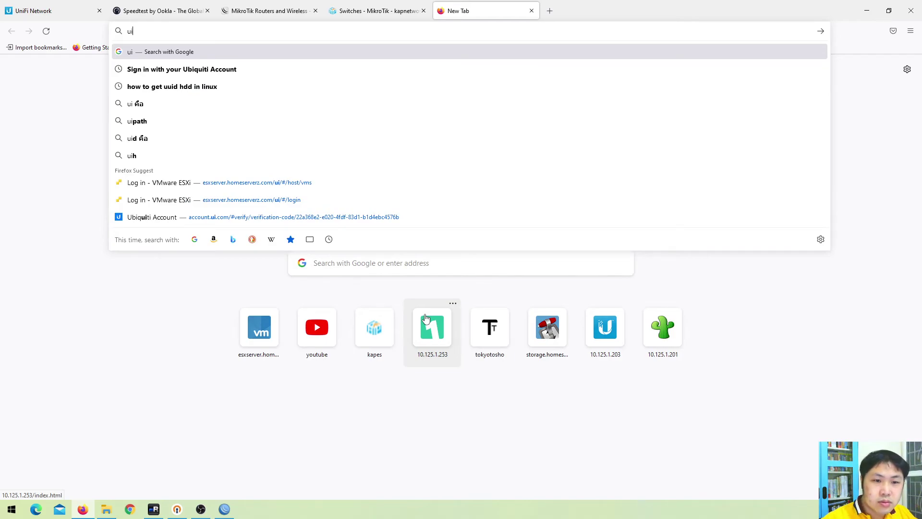
left_click(361, 219)
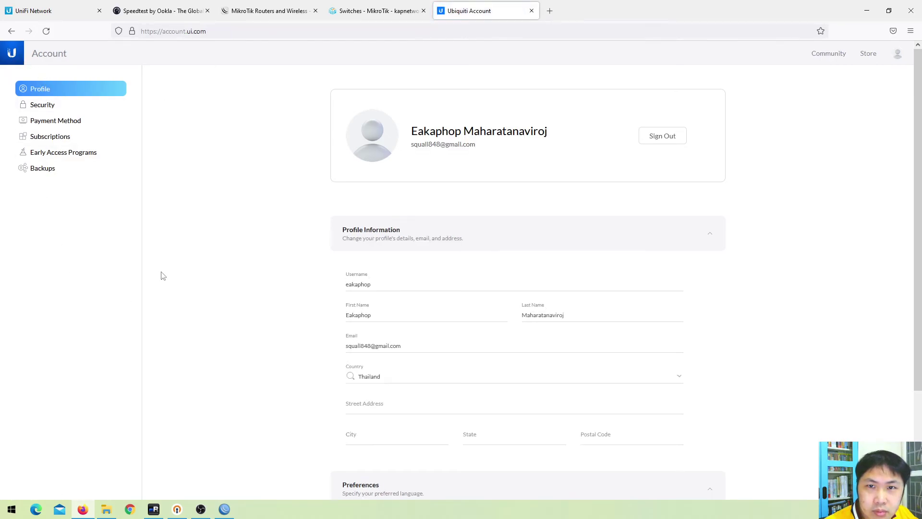
Run a Google search for 'unifi' from the address bar
left_click(238, 29)
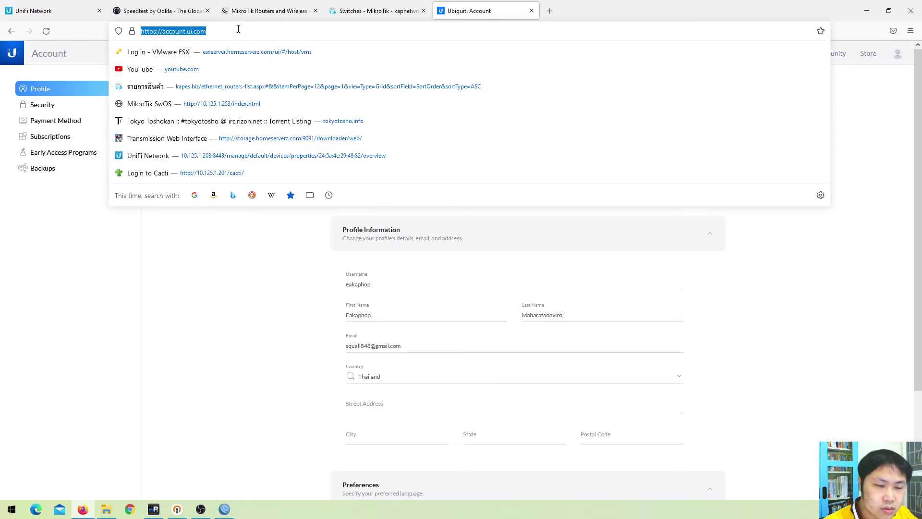
type("unifi")
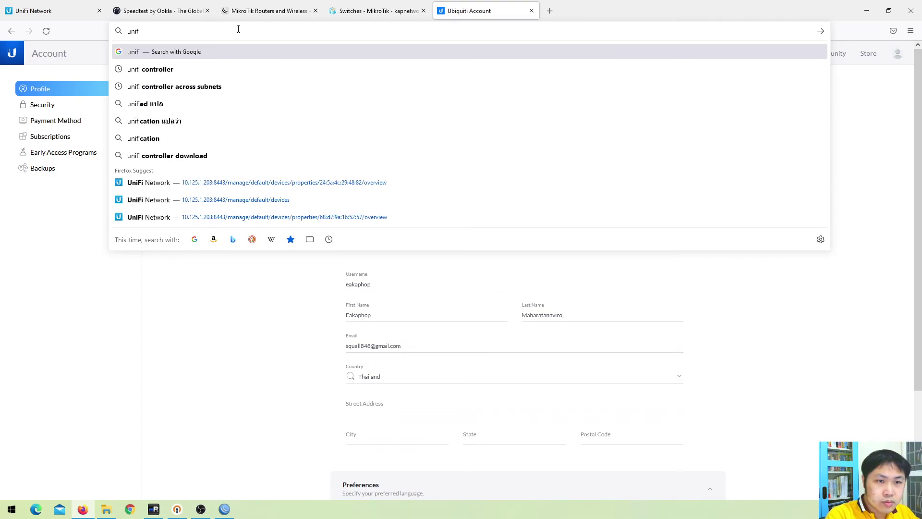
key("Down")
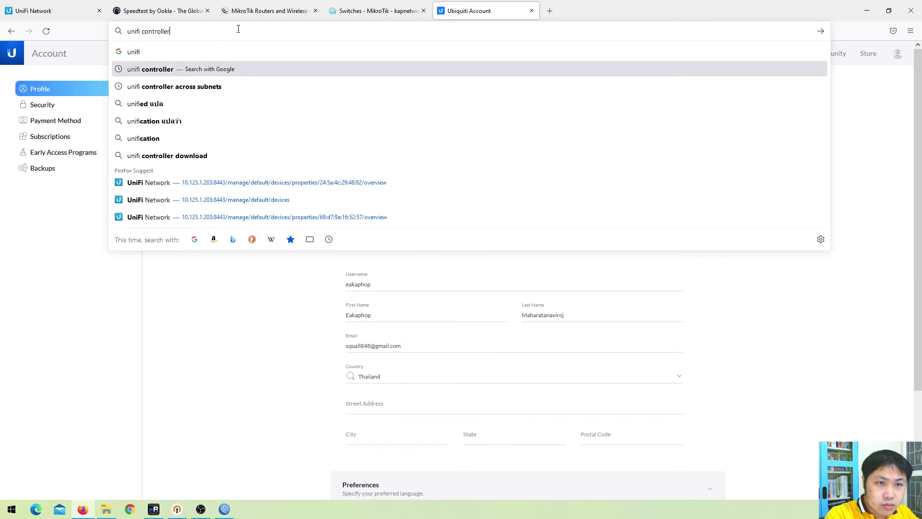
key("BackSpace")
key("BackSpace")
key("BackSpace")
key("BackSpace")
key("BackSpace")
key("BackSpace")
key("BackSpace")
key("BackSpace")
key("BackSpace")
key("BackSpace")
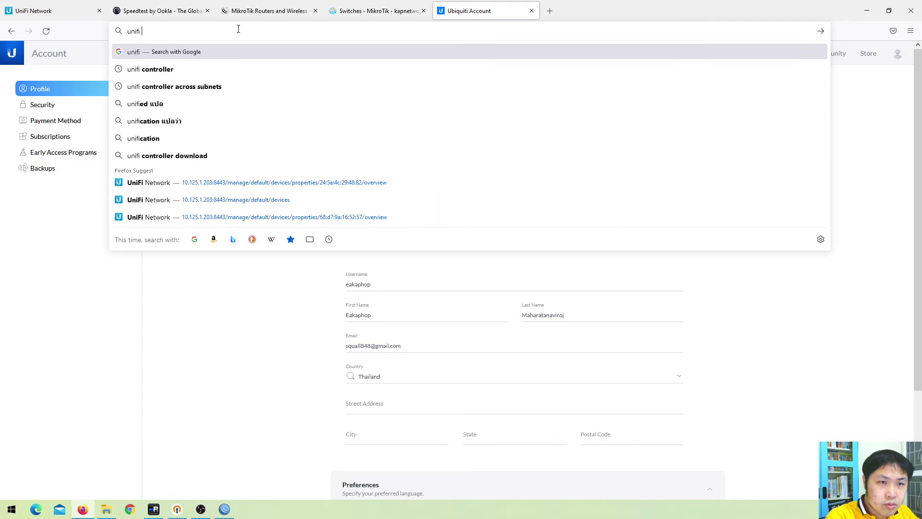
key("Return")
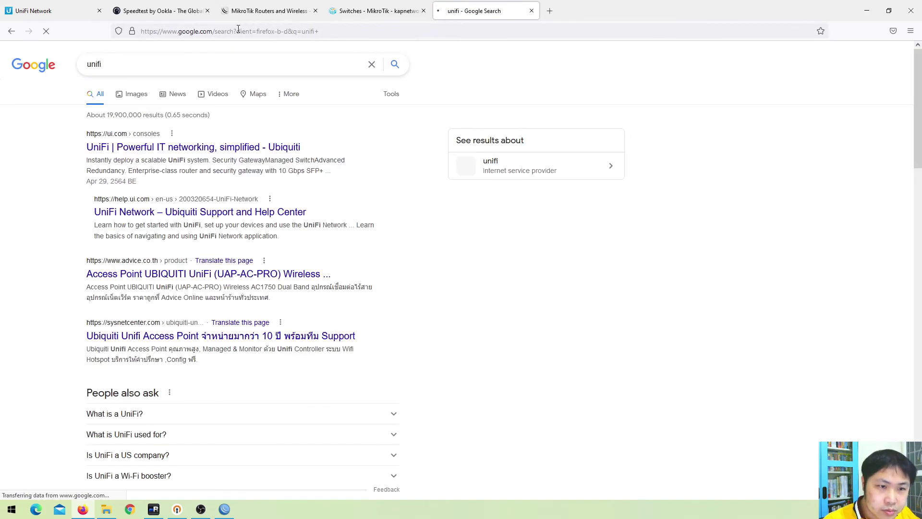
Open the 'UniFi | Powerful IT networking' result and browse ui.com/consoles' price/performance chart
left_click(182, 149)
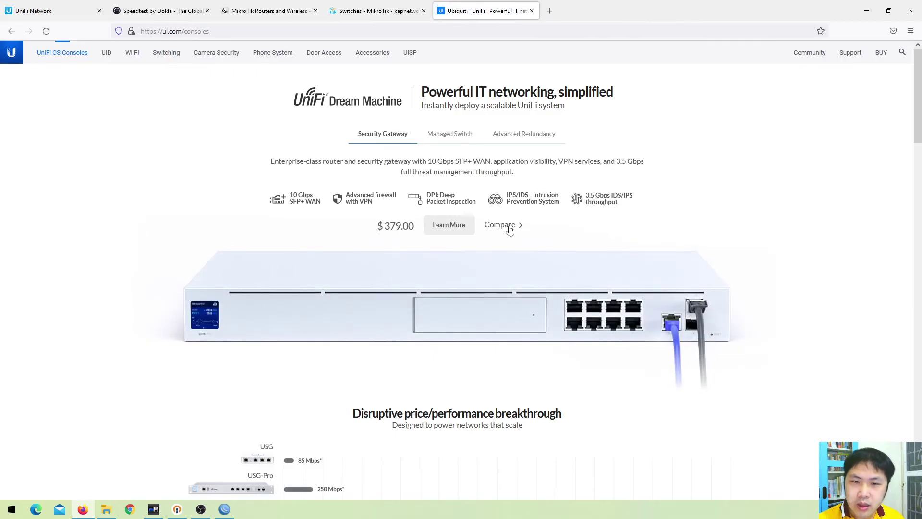
scroll(438, 336, "down", 4)
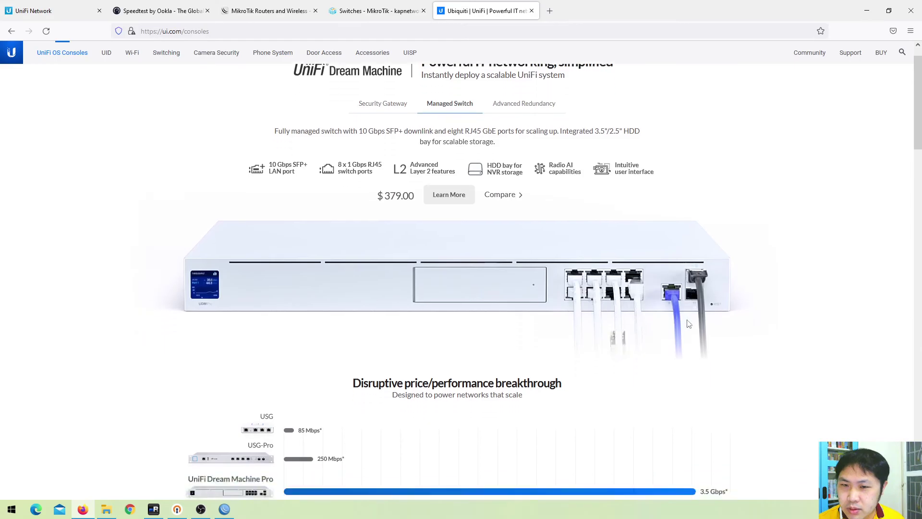
scroll(253, 292, "down", 1)
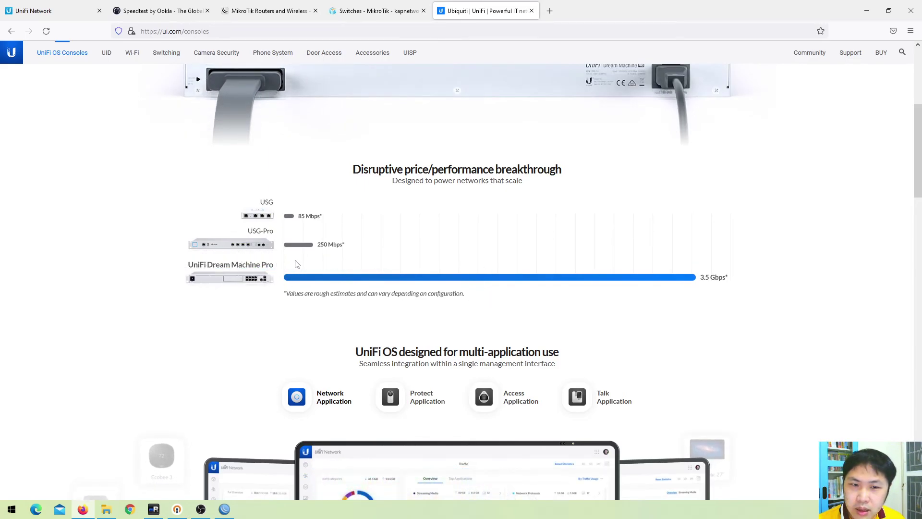
scroll(216, 267, "down", 1)
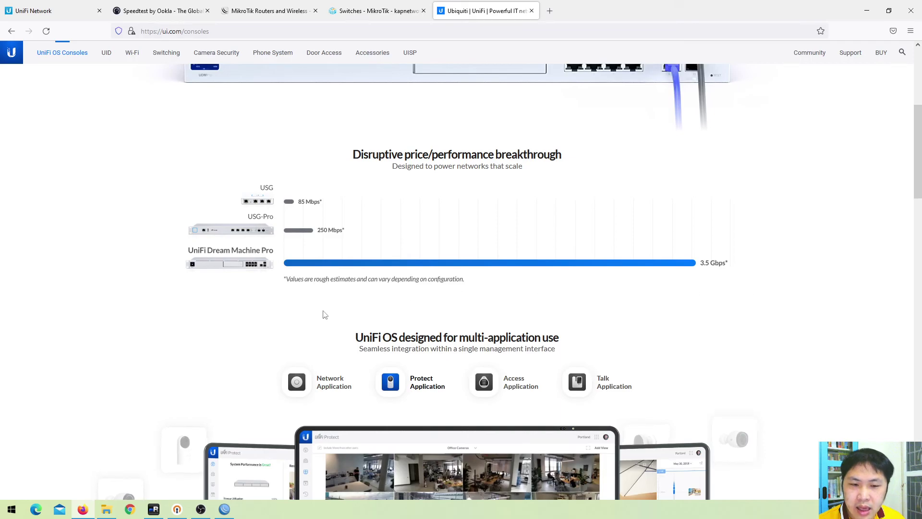
scroll(519, 360, "down", 3)
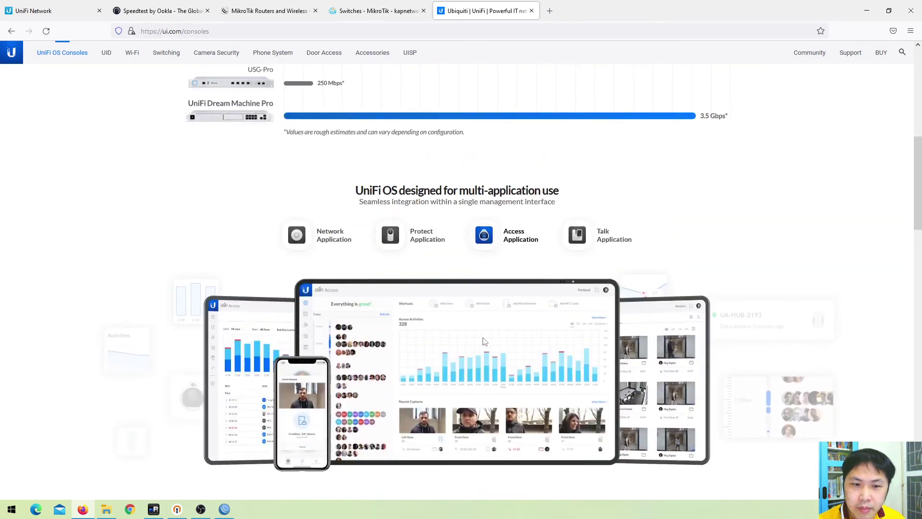
scroll(413, 263, "up", 6)
scroll(414, 264, "up", 2)
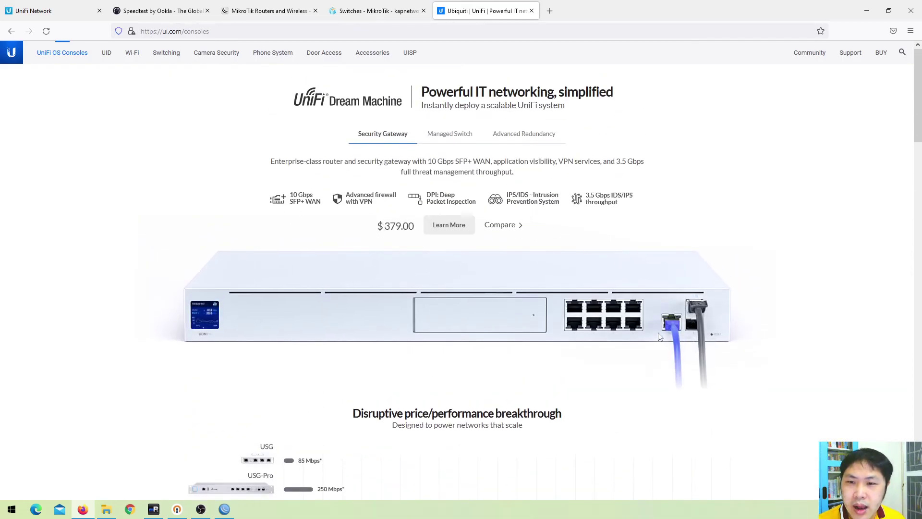
scroll(424, 321, "down", 8)
scroll(394, 241, "up", 6)
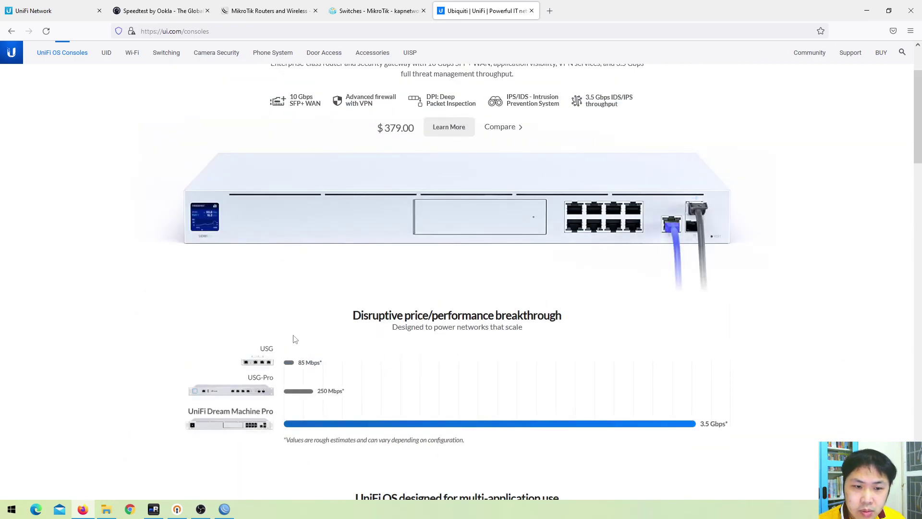
Review the console comparison table, including the UniFi Dream Machine Pro at $379.00
left_click_drag(442, 317, 392, 334)
scroll(389, 374, "down", 1)
scroll(388, 374, "down", 2)
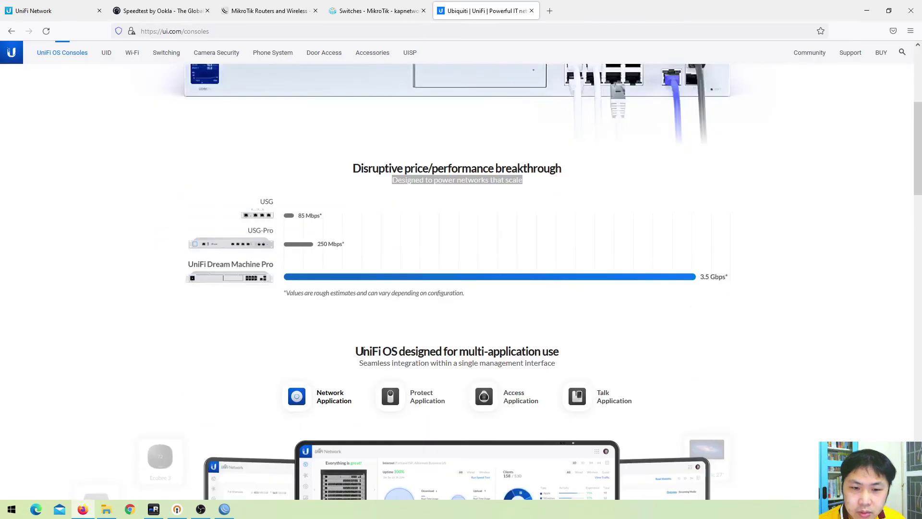
scroll(412, 313, "down", 15)
scroll(416, 300, "down", 9)
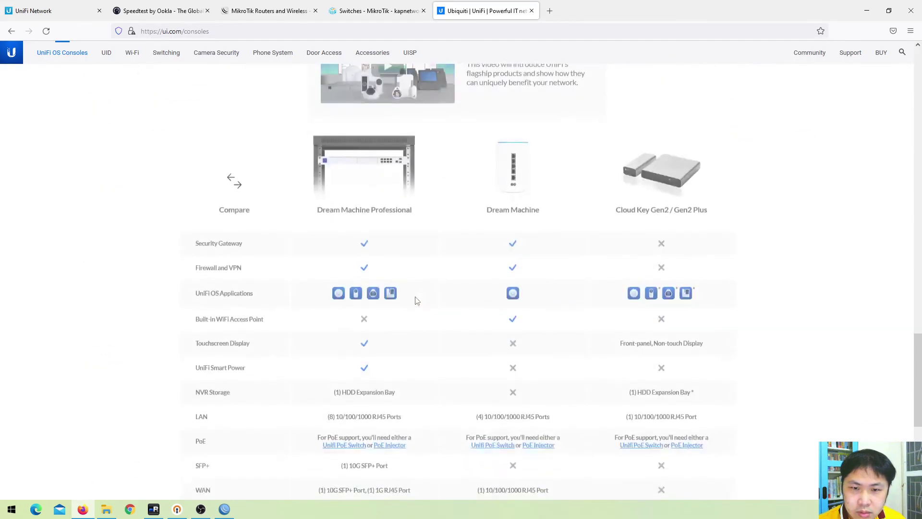
scroll(417, 302, "up", 20)
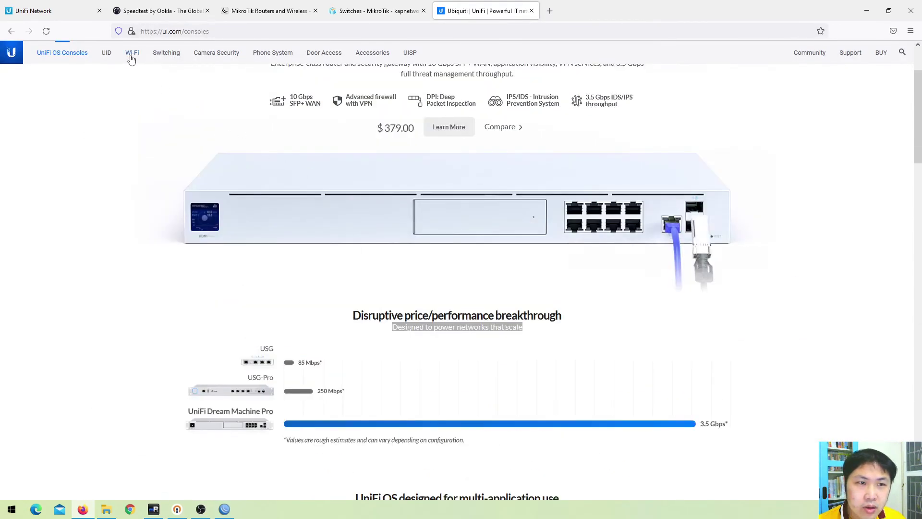
Go to ui.com/wi-fi and highlight the HD model name in the access point comparison
left_click(128, 54)
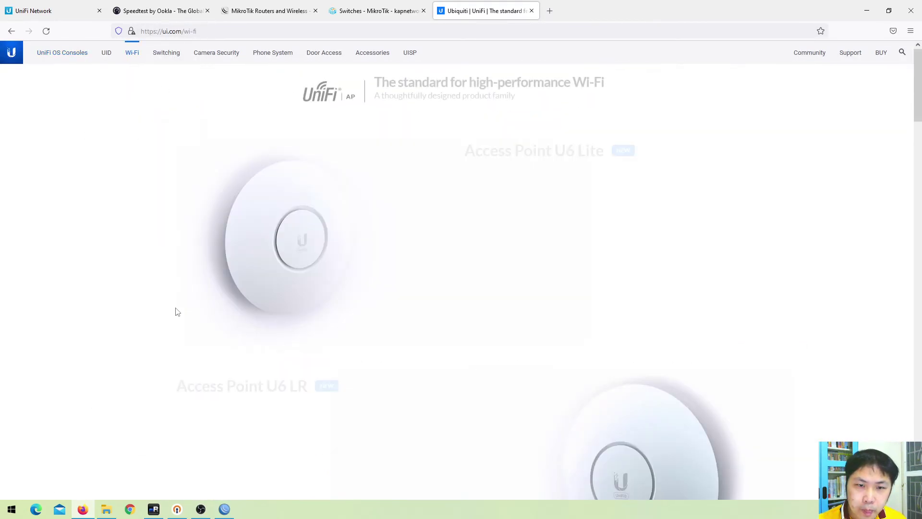
scroll(633, 262, "down", 3)
scroll(634, 262, "down", 20)
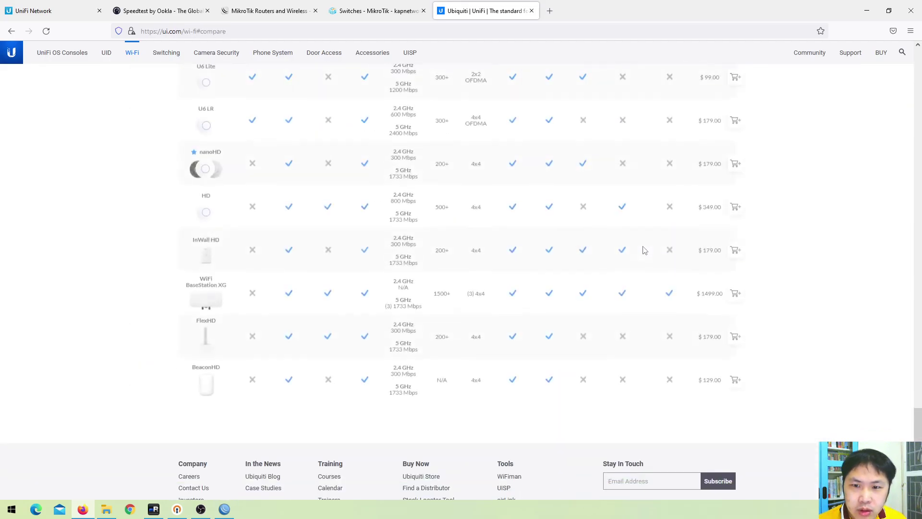
scroll(600, 250, "up", 3)
scroll(432, 158, "down", 2)
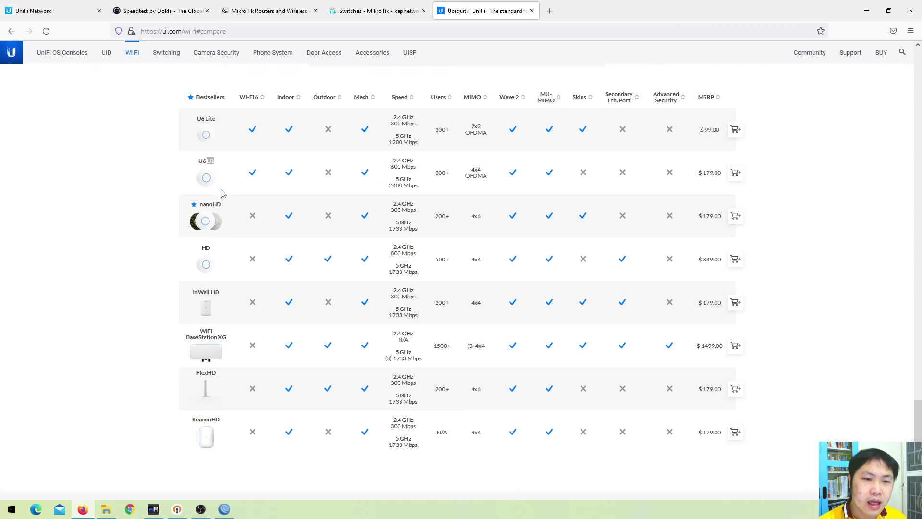
double_click(207, 248)
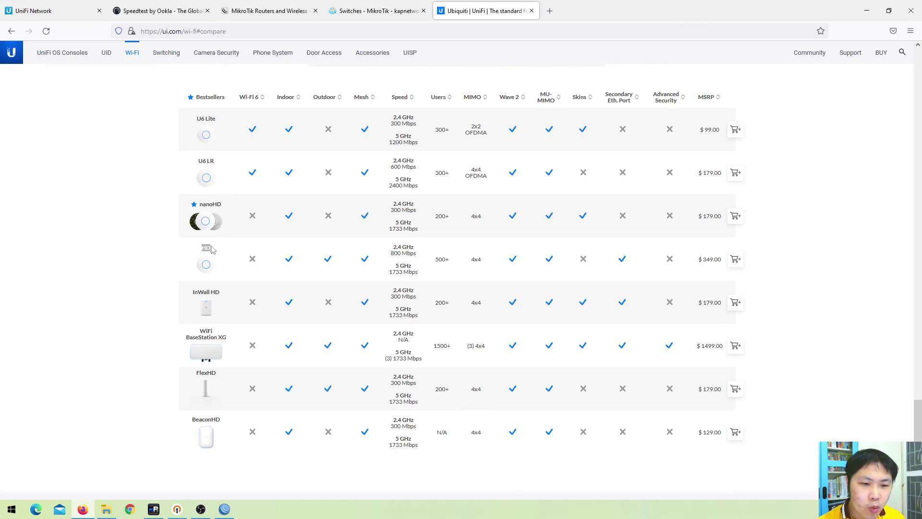
Scan the access point comparison from U6 Lite $99.00 to BaseStation XG $1499.00
scroll(218, 255, "down", 2)
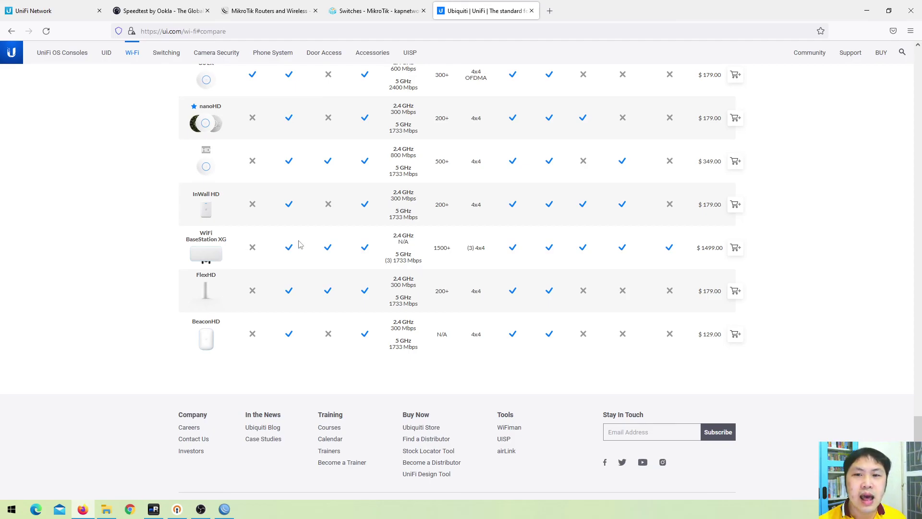
scroll(412, 250, "down", 1)
scroll(423, 269, "up", 7)
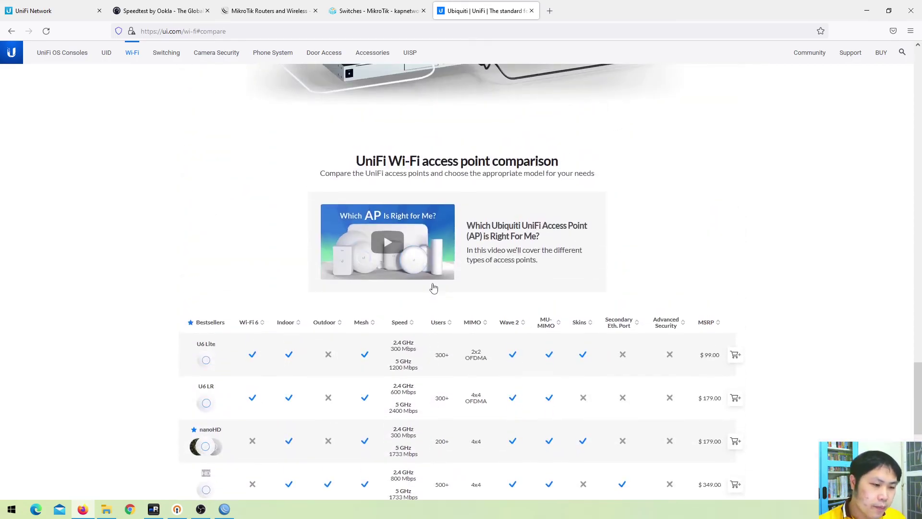
scroll(433, 287, "up", 1)
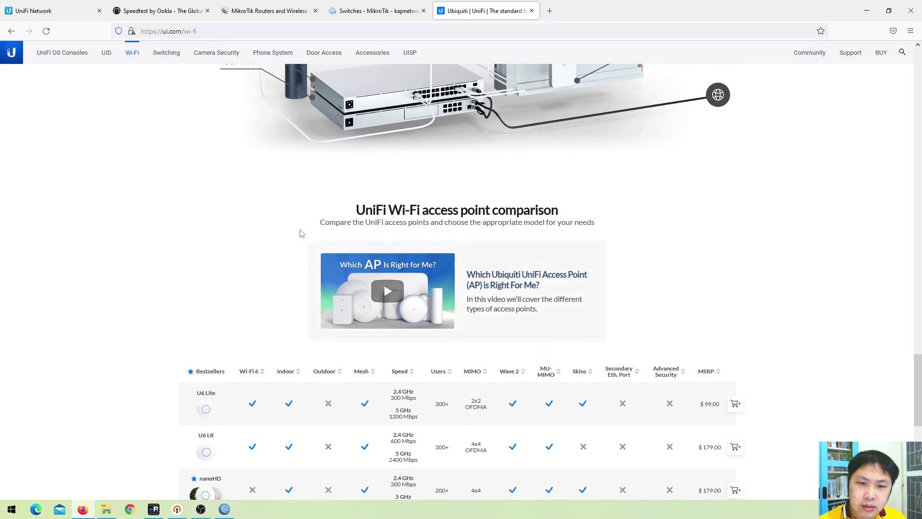
scroll(466, 287, "up", 5)
scroll(422, 283, "down", 5)
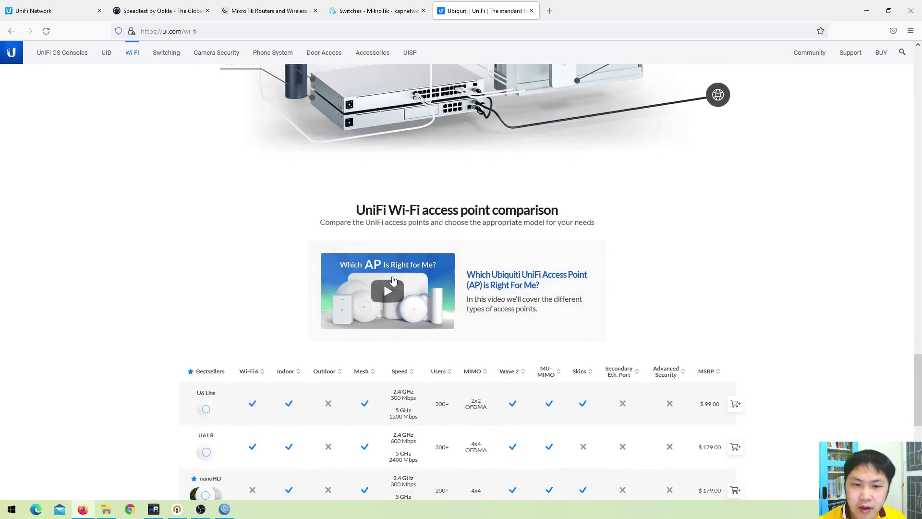
Watch the 'which access point is right for me' video, skipping ahead to the BaseStation part, then close it
left_click(388, 291)
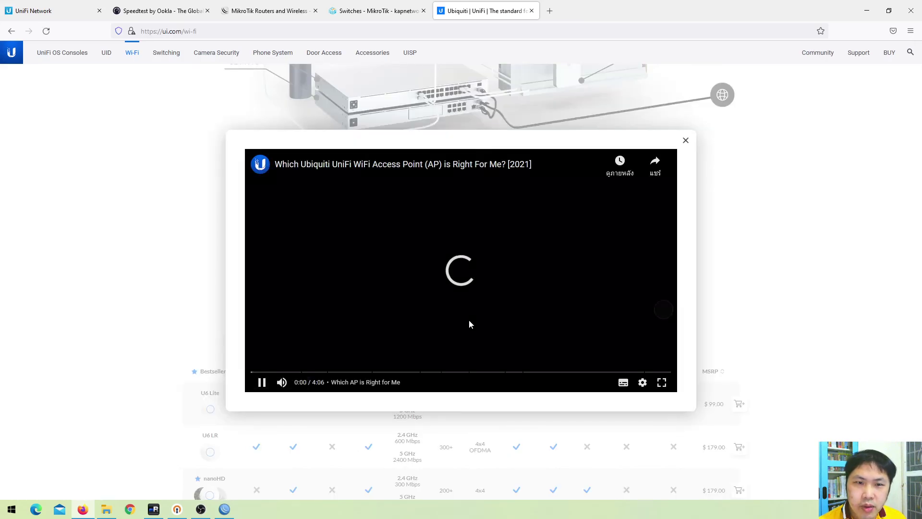
left_click(418, 373)
left_click(467, 373)
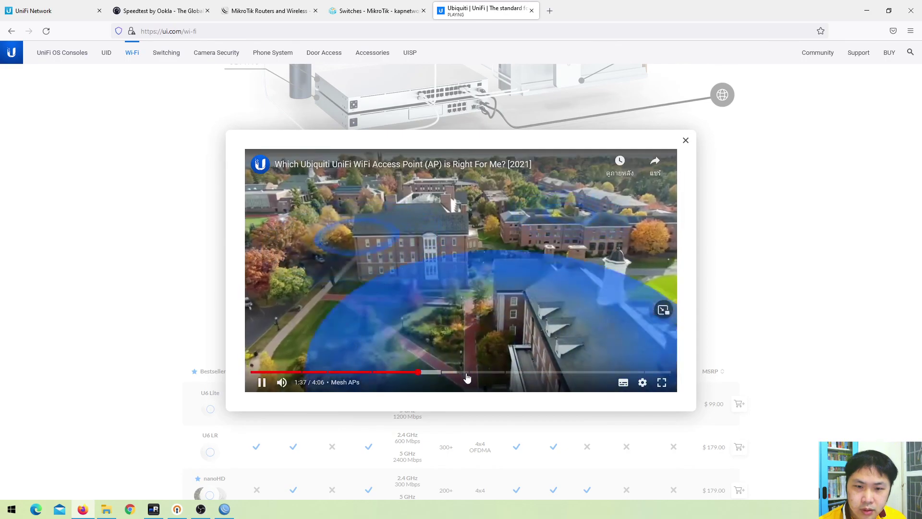
left_click(545, 373)
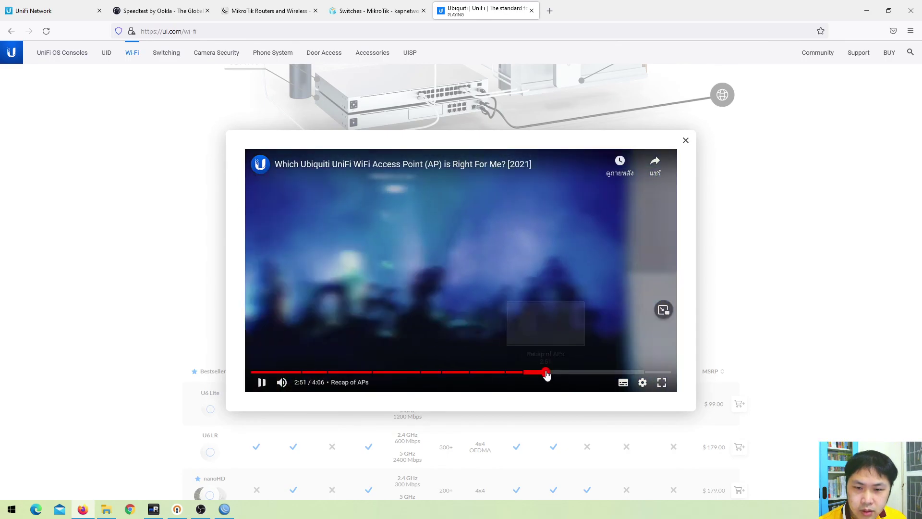
left_click(607, 373)
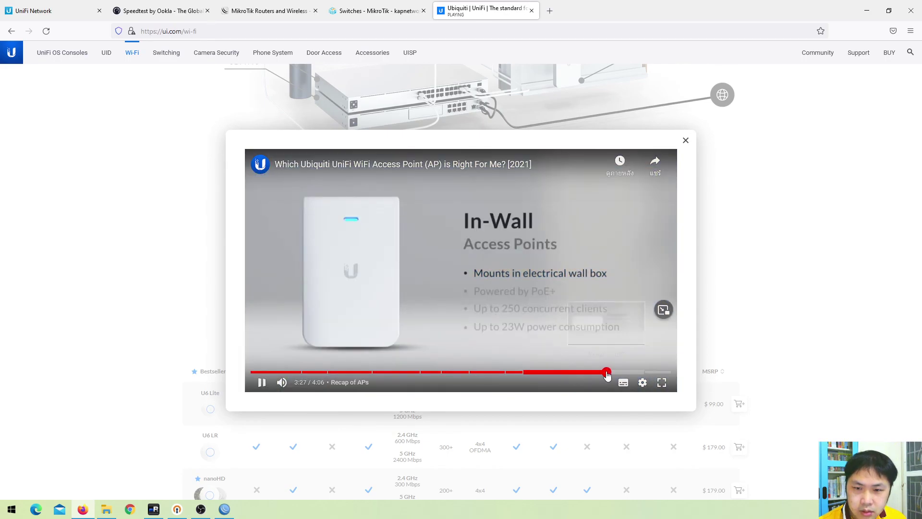
left_click(687, 143)
Scroll back up the Wi-Fi page and close the Ubiquiti tab
scroll(696, 234, "up", 10)
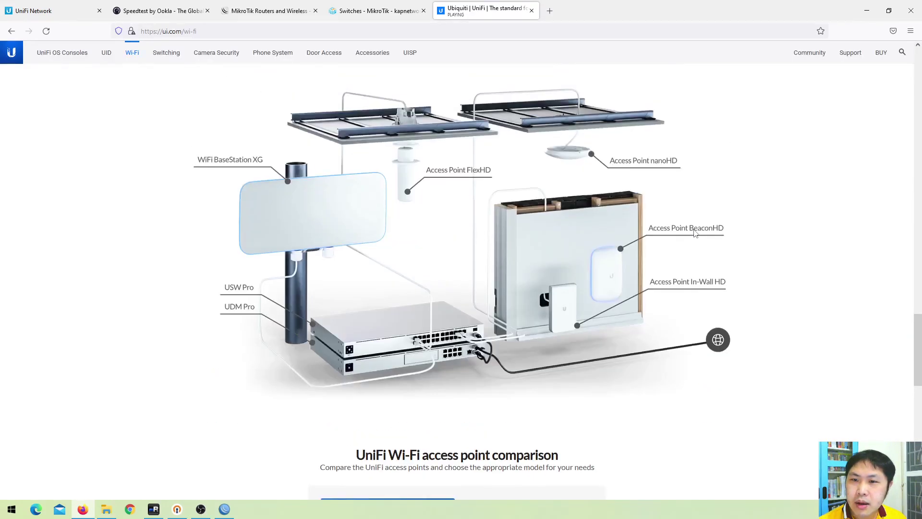
scroll(696, 220, "up", 10)
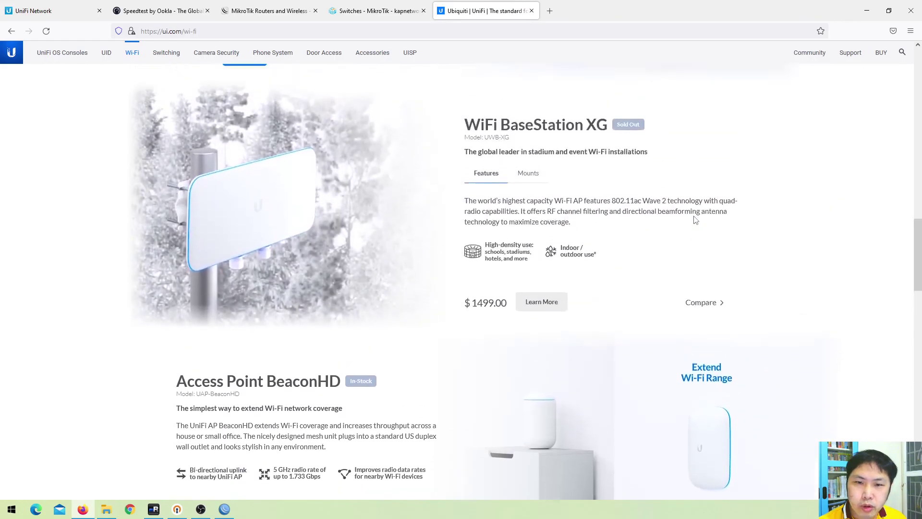
scroll(695, 213, "down", 20)
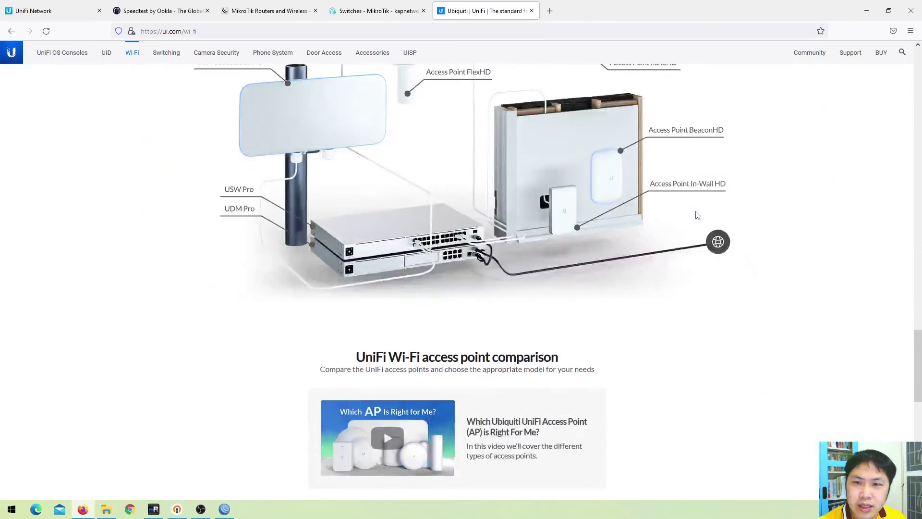
scroll(697, 215, "down", 5)
scroll(696, 211, "up", 10)
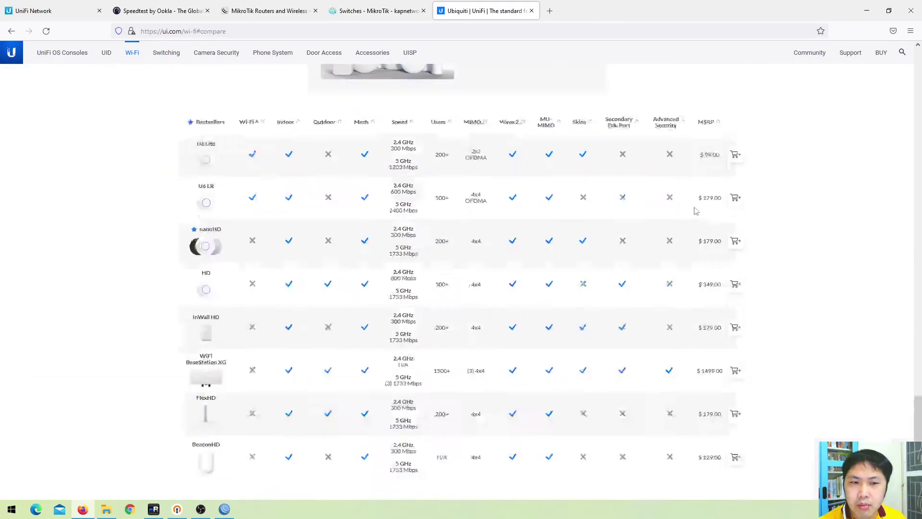
scroll(695, 212, "up", 5)
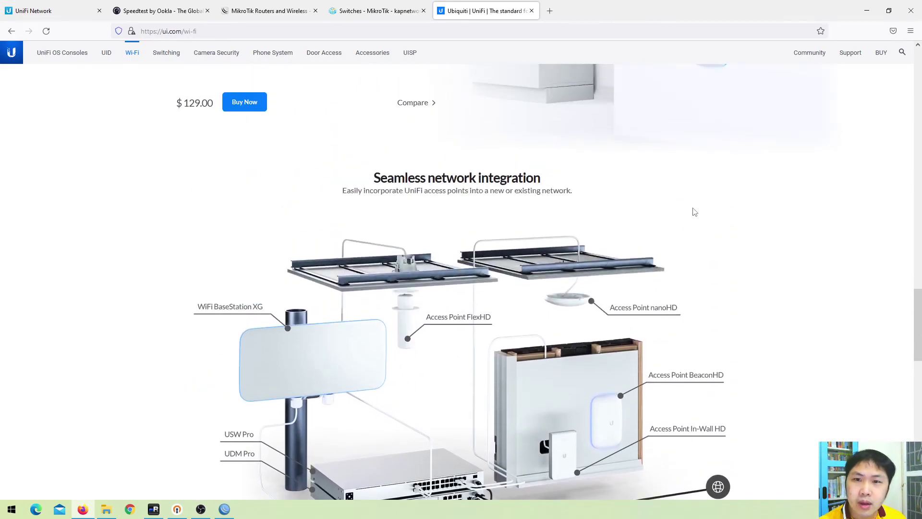
scroll(694, 211, "up", 20)
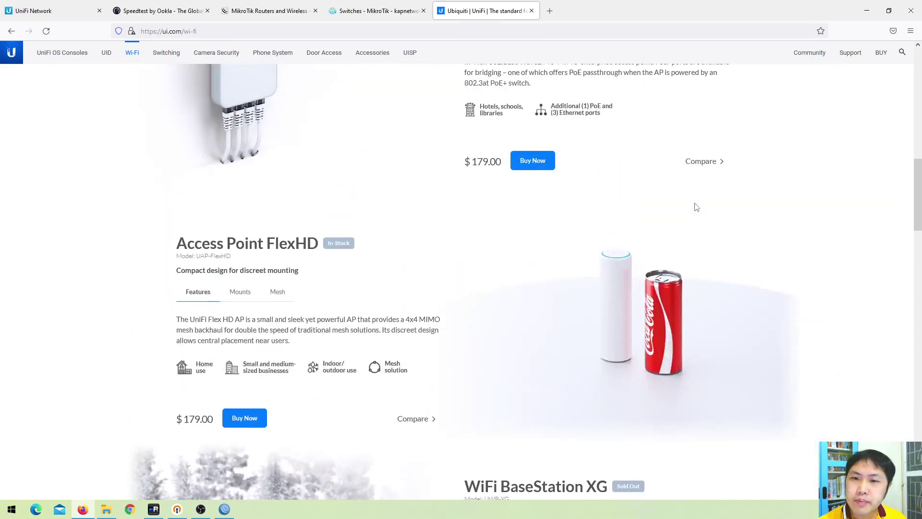
scroll(693, 205, "up", 6)
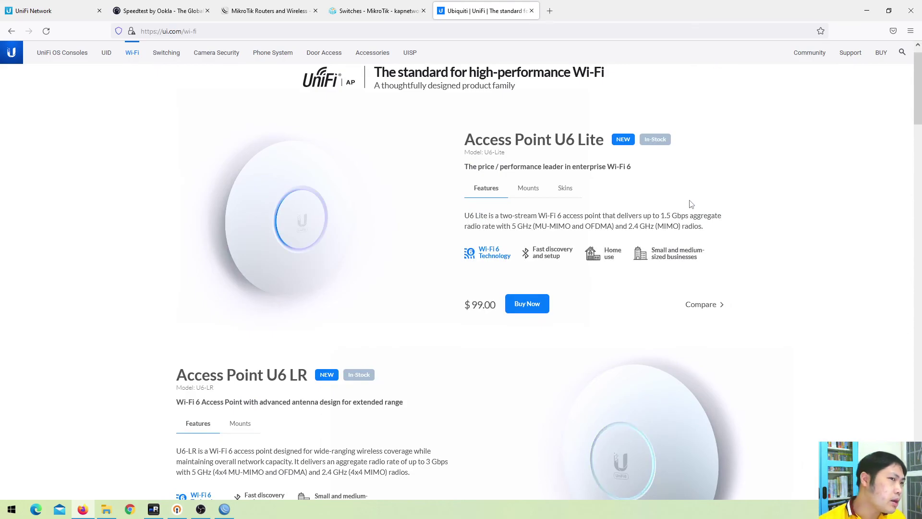
scroll(689, 204, "up", 1)
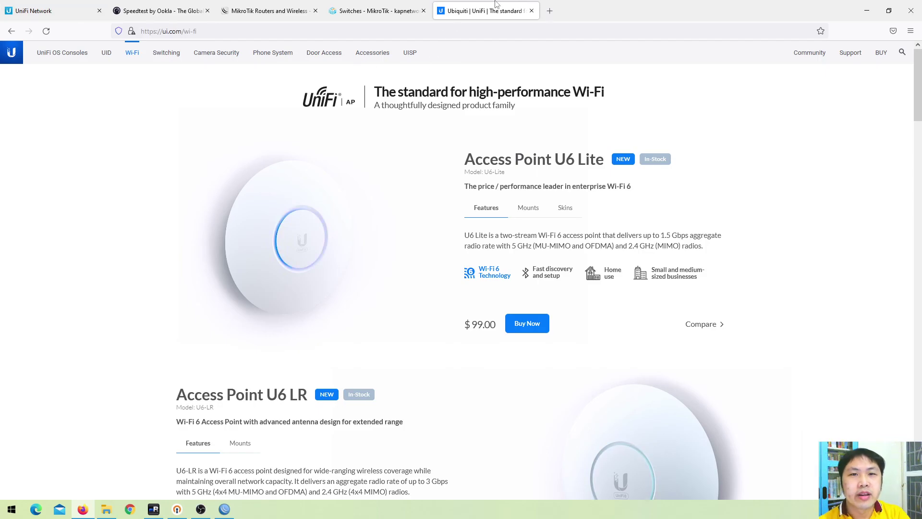
left_click(532, 10)
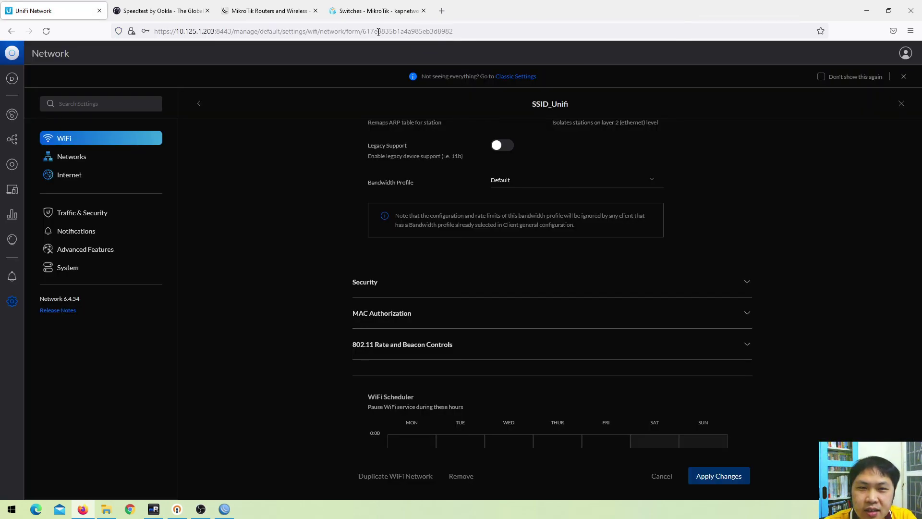
Switch to the kapes.biz MikroTik switches tab and scroll to the CRS112-8P-4S-IN at 5,390.00 ฿
left_click(380, 12)
scroll(527, 205, "down", 10)
scroll(526, 205, "down", 3)
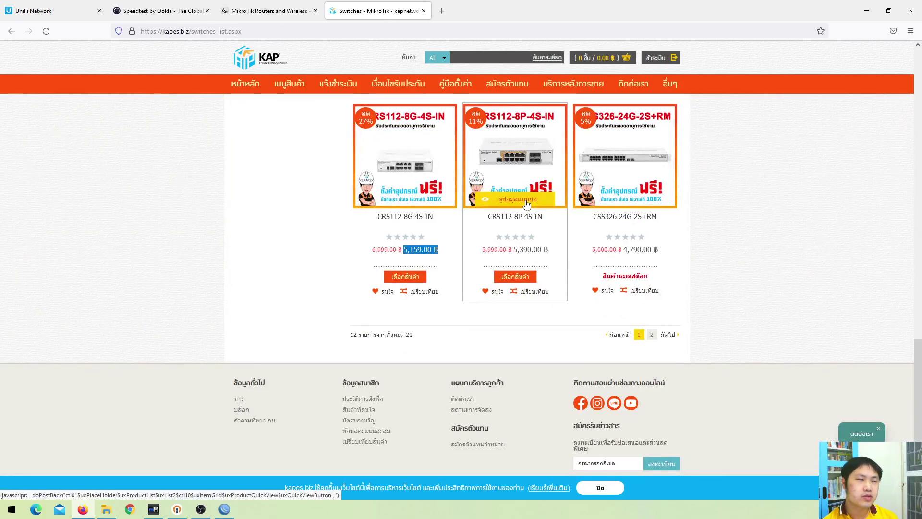